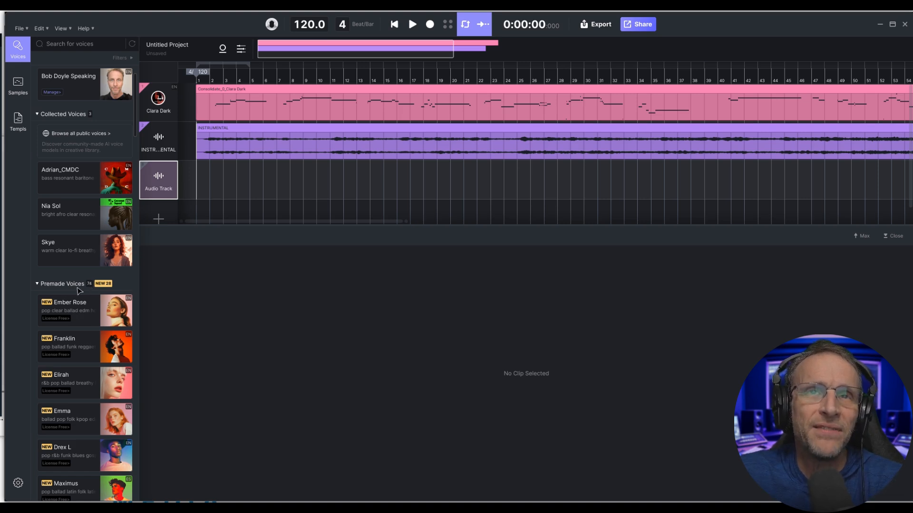
Browse the new premade voices down to Clara Dark.
mouse_move(80, 301)
scroll(81, 303, down, 1)
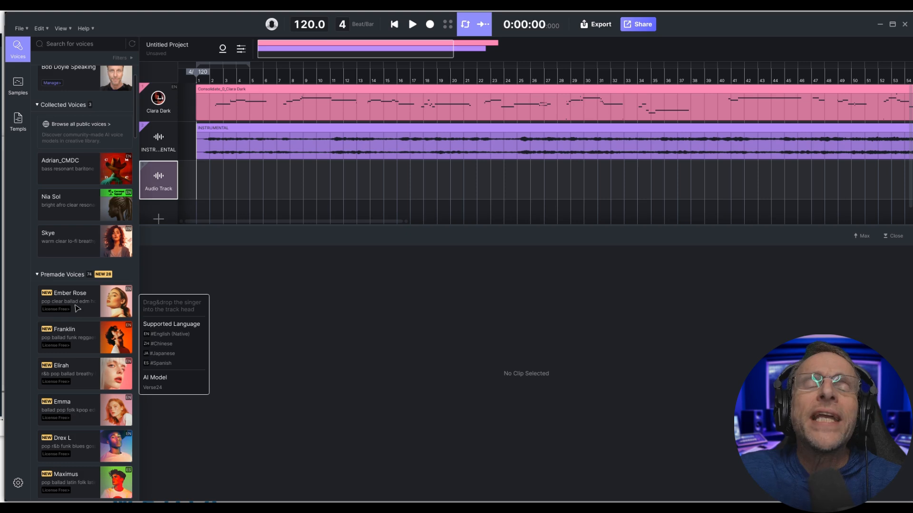
scroll(77, 308, down, 10)
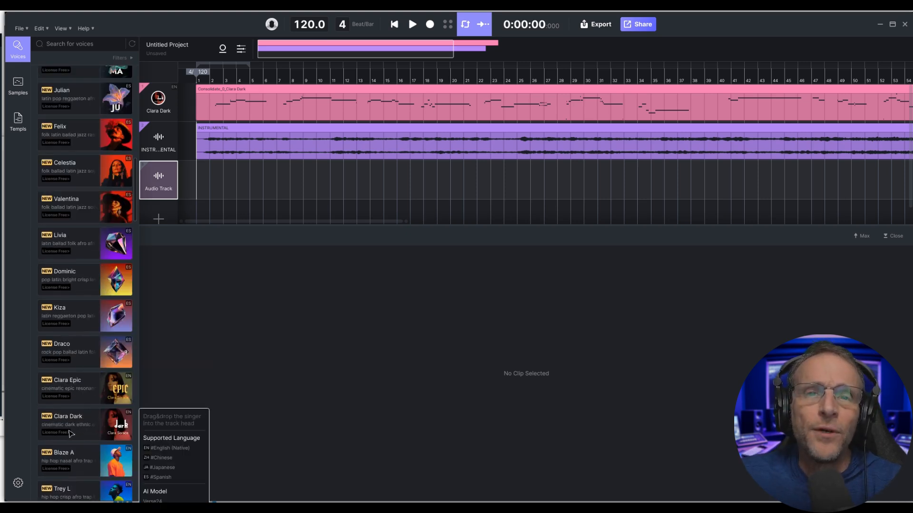
mouse_move(118, 390)
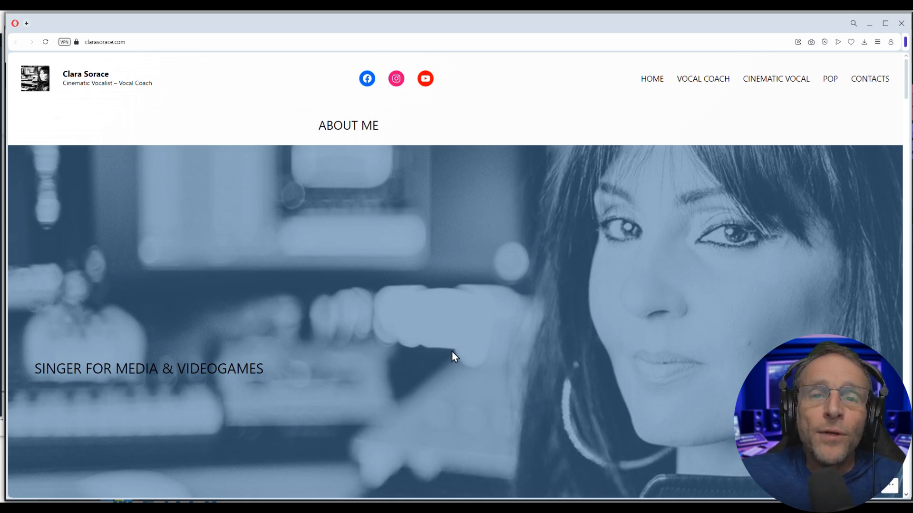
Switch to the browser and look through the vocalist's website, down to the film and game posters.
scroll(491, 347, down, 10)
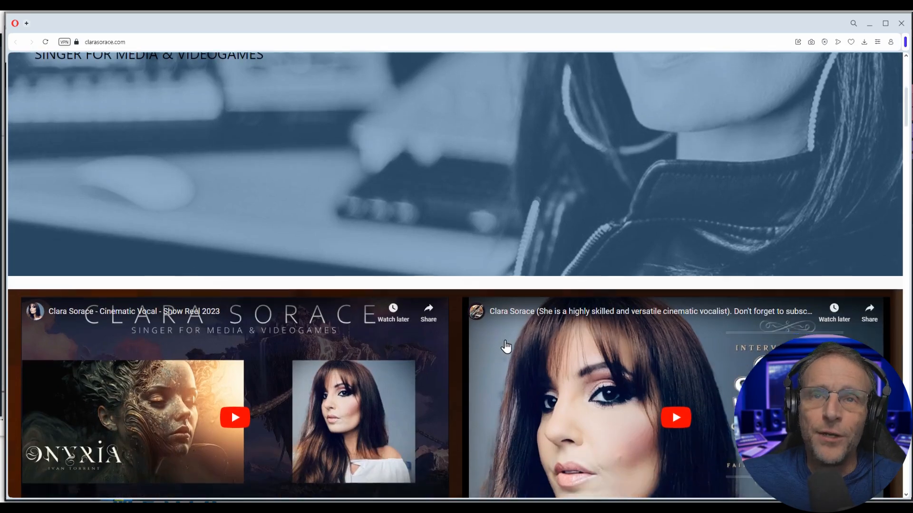
scroll(509, 344, down, 10)
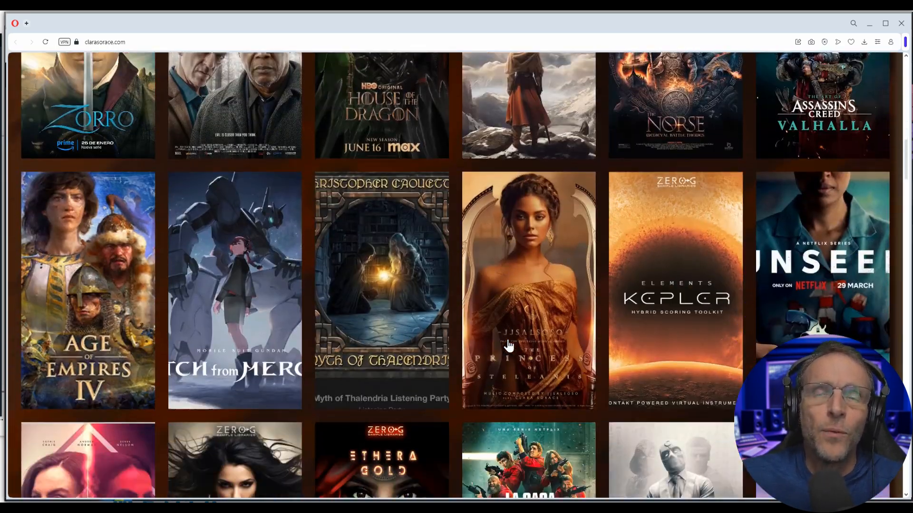
scroll(508, 345, down, 4)
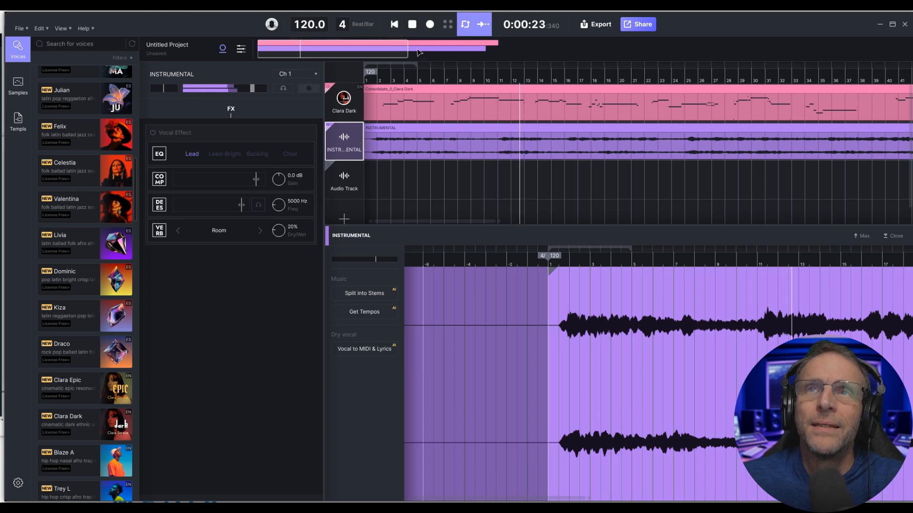
Stop playback, open the Clara Dark vocal clip for note editing, and listen to its opening phrase.
click(412, 24)
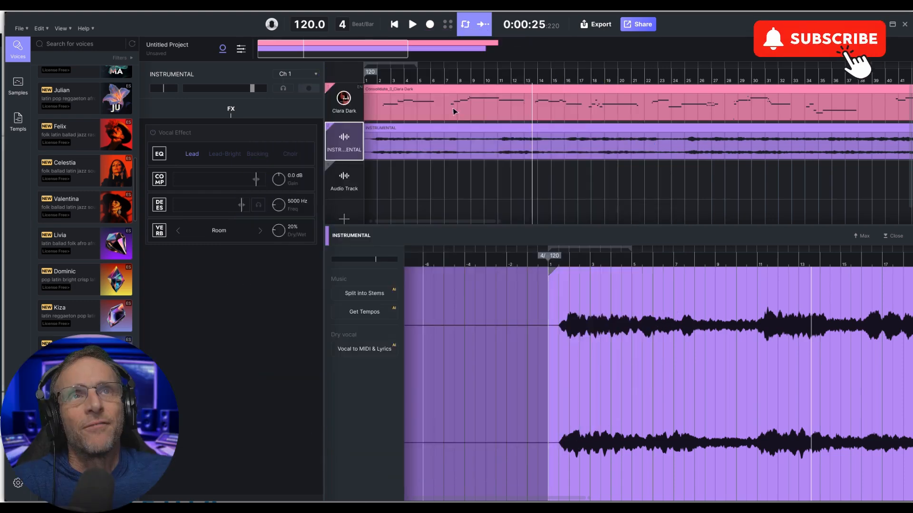
click(453, 112)
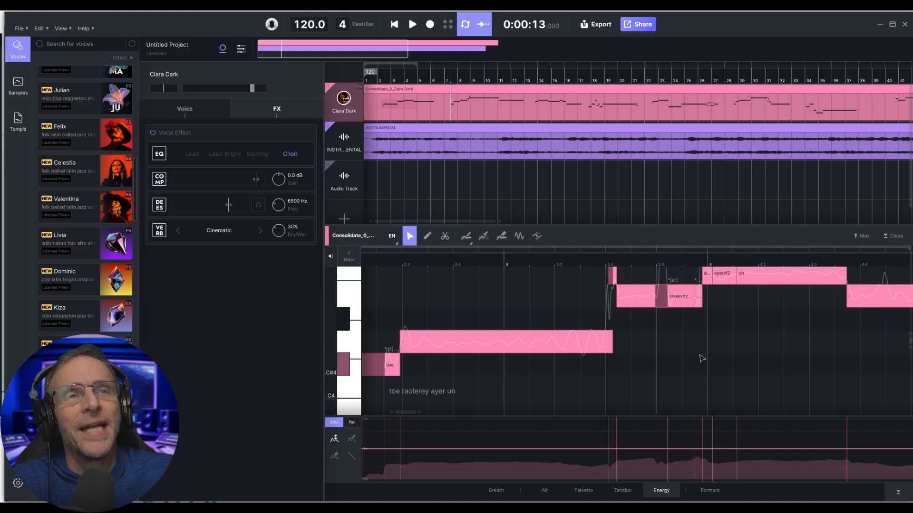
scroll(440, 352, up, 1)
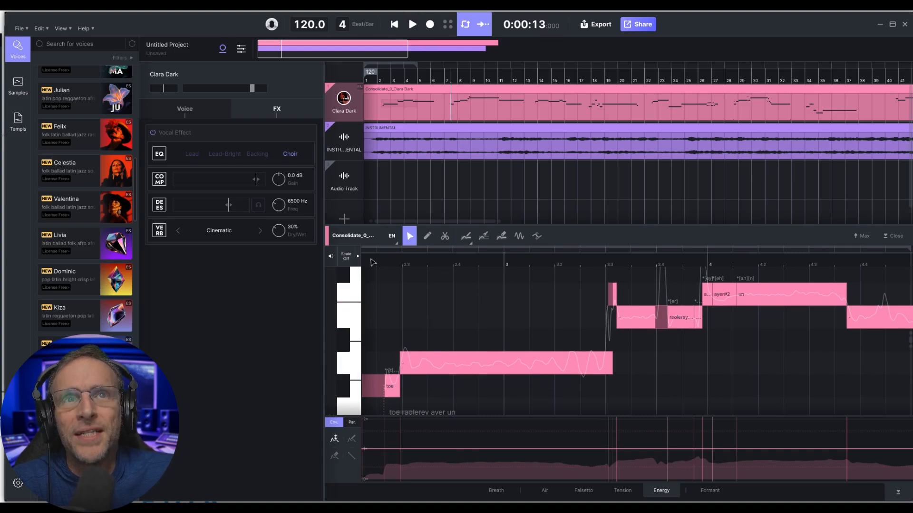
click(412, 25)
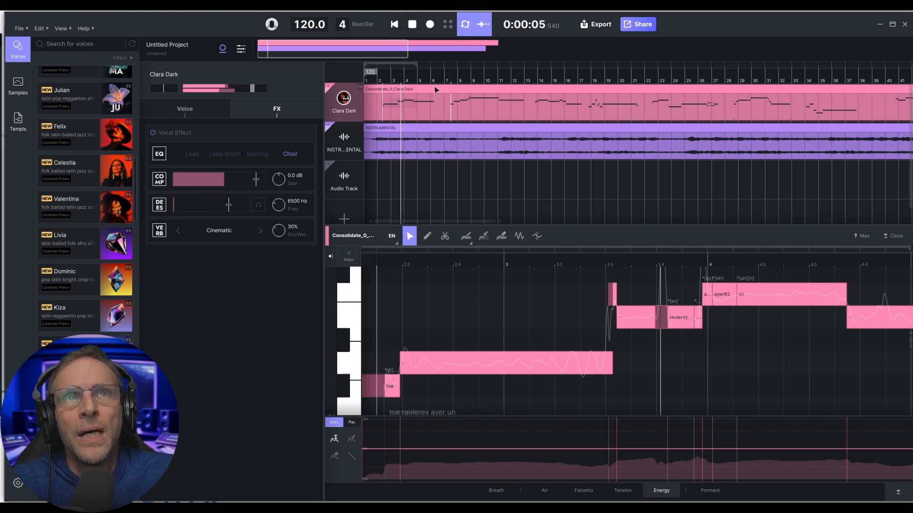
click(412, 25)
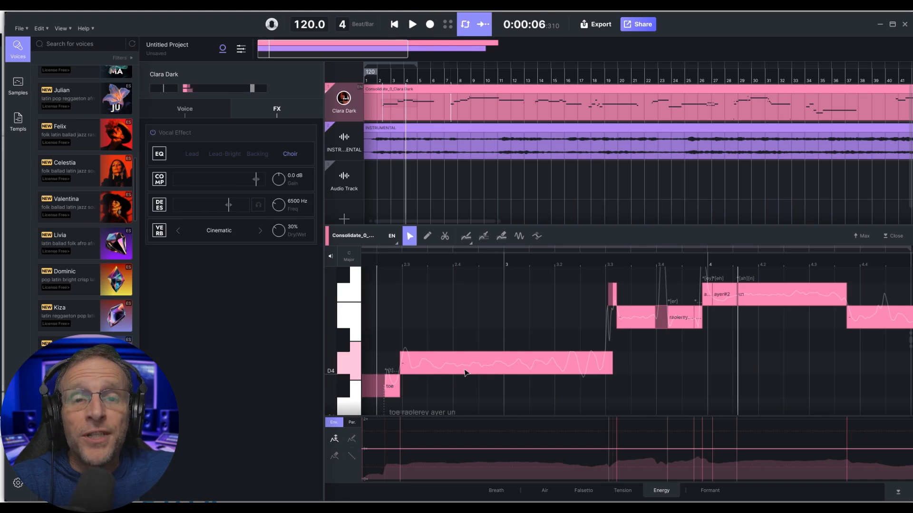
Add vibrato to the first long note with a frequency of 4.5 and a gradual fade-in, and play it back.
click(538, 238)
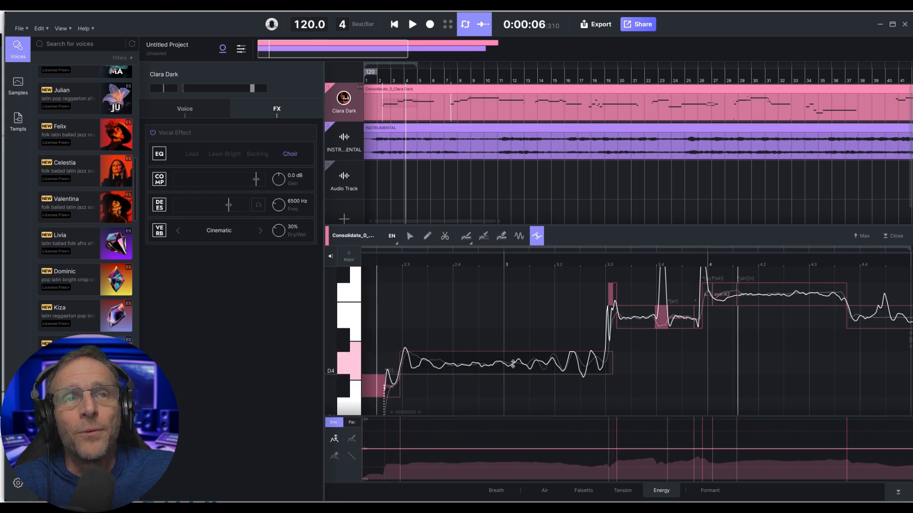
click(518, 236)
click(445, 346)
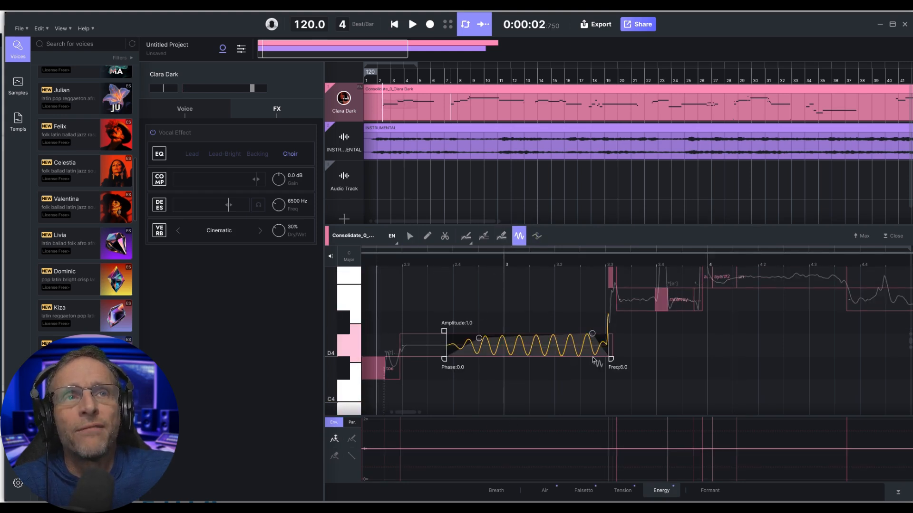
drag(610, 360, 591, 361)
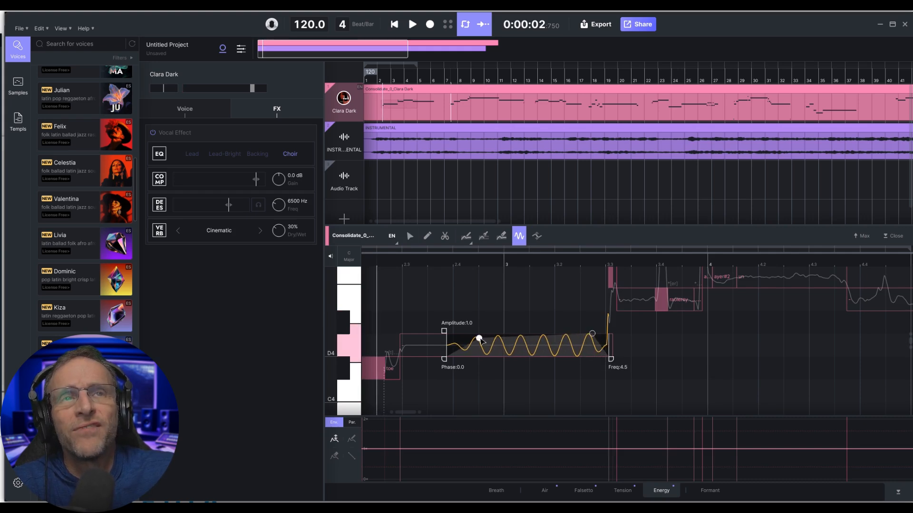
drag(479, 338, 497, 352)
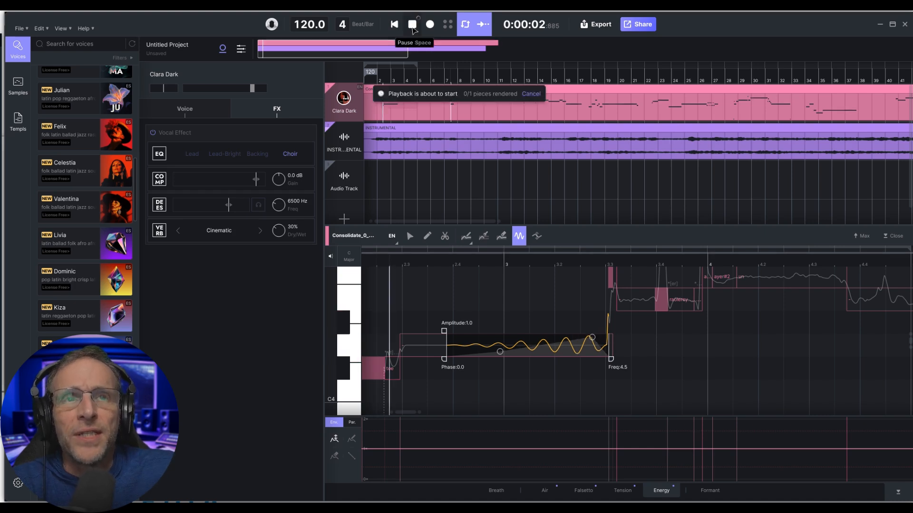
click(412, 24)
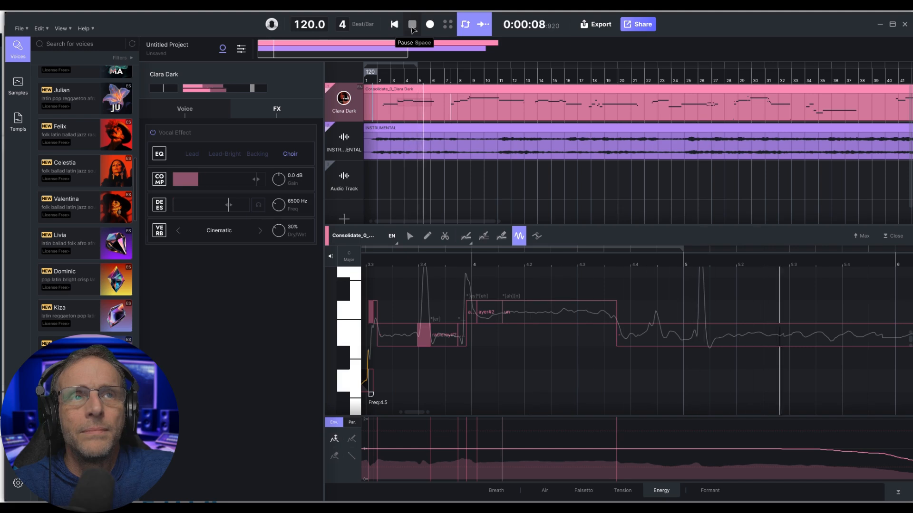
click(412, 25)
Flatten the pitch curve of the long sustained note around bar 5 and play it back.
scroll(706, 285, up, 2)
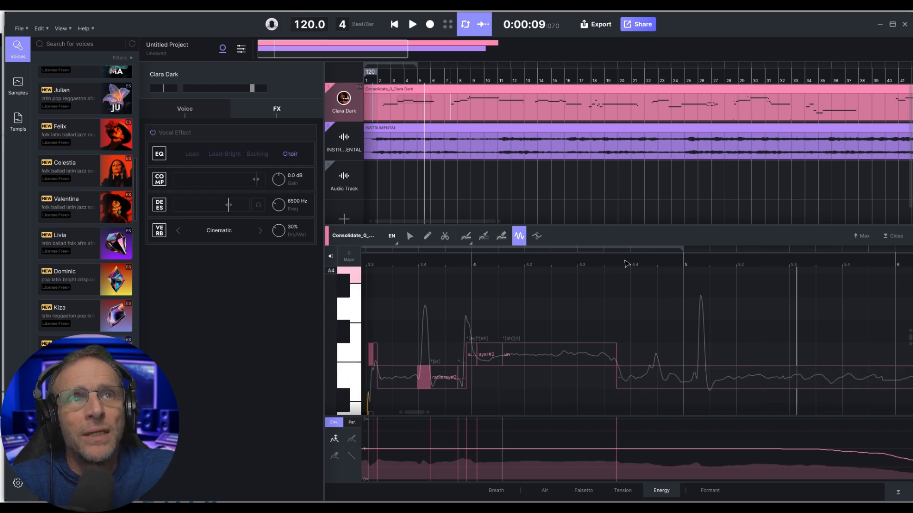
click(413, 28)
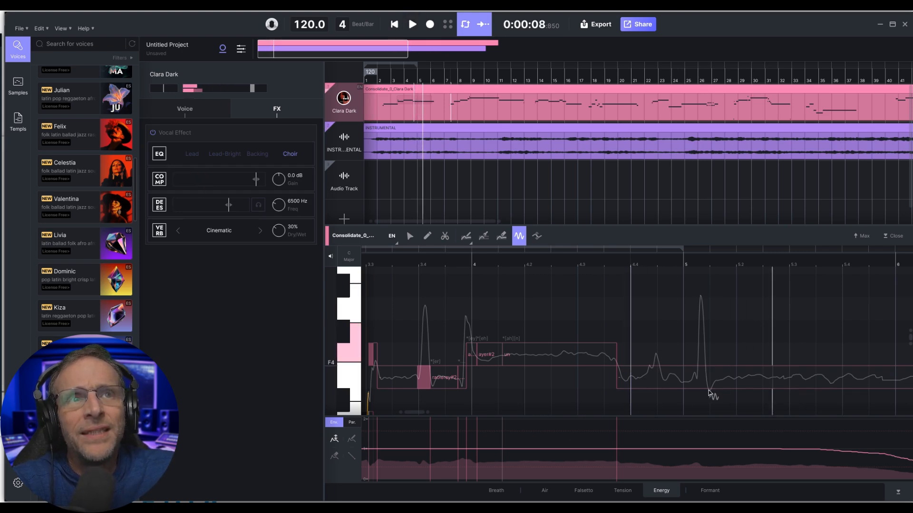
click(536, 236)
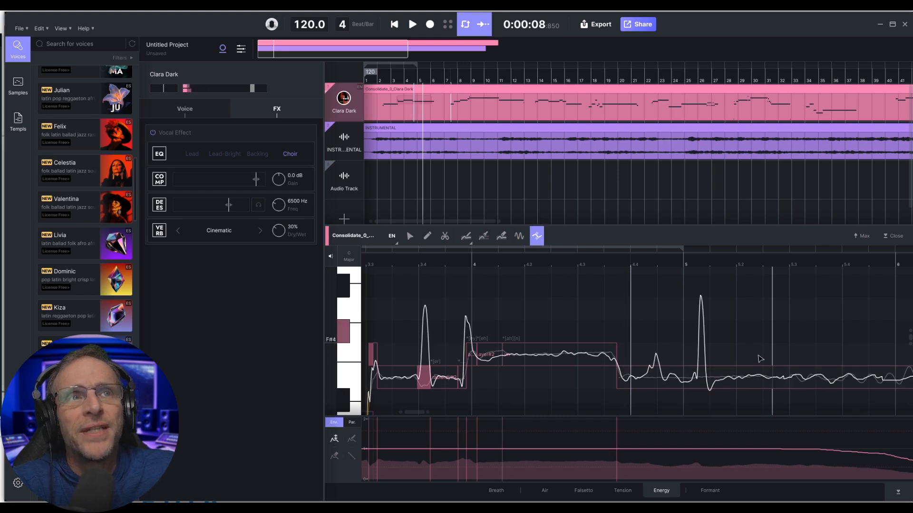
drag(698, 378, 703, 443)
click(413, 25)
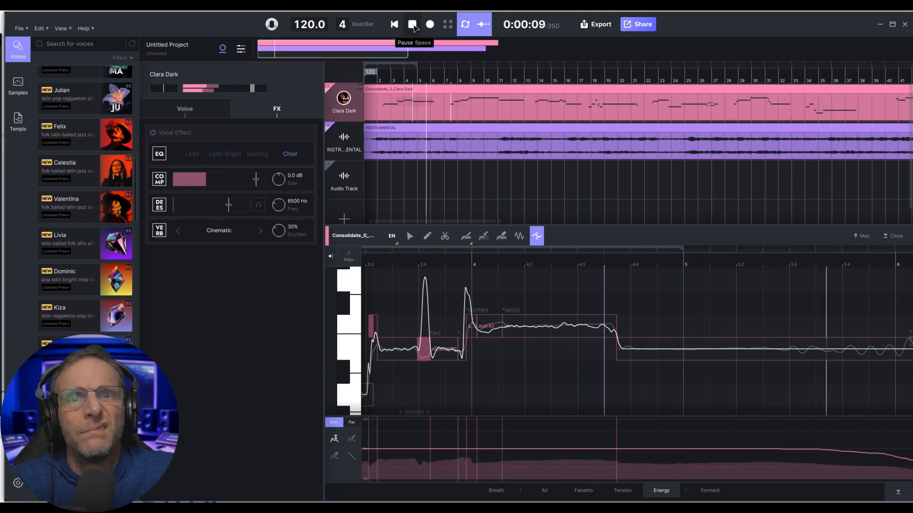
click(412, 25)
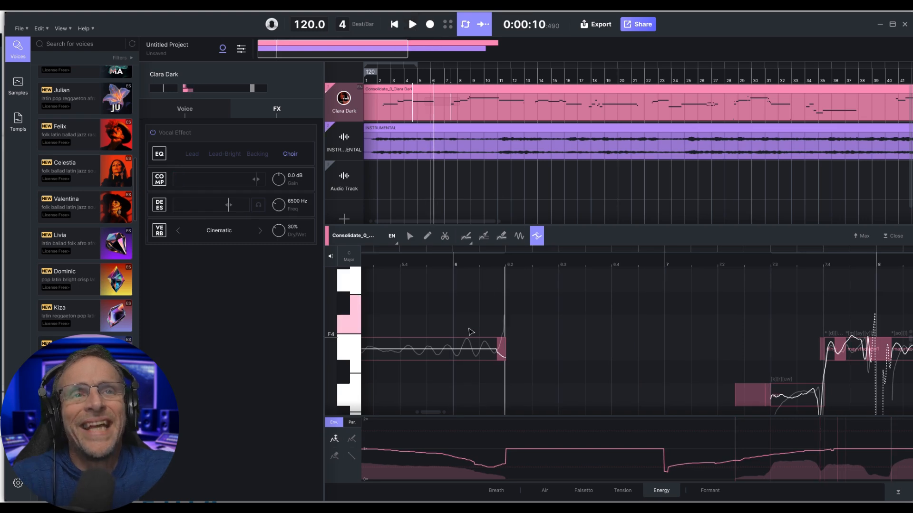
scroll(572, 382, left, 5)
click(571, 381)
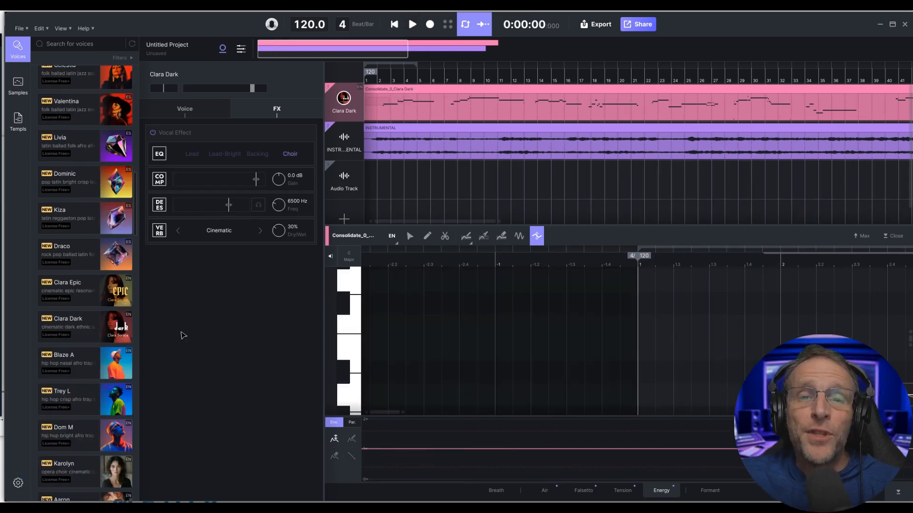
Replace the Clara Dark voice on the vocal track with the collected voice Skye.
mouse_move(135, 353)
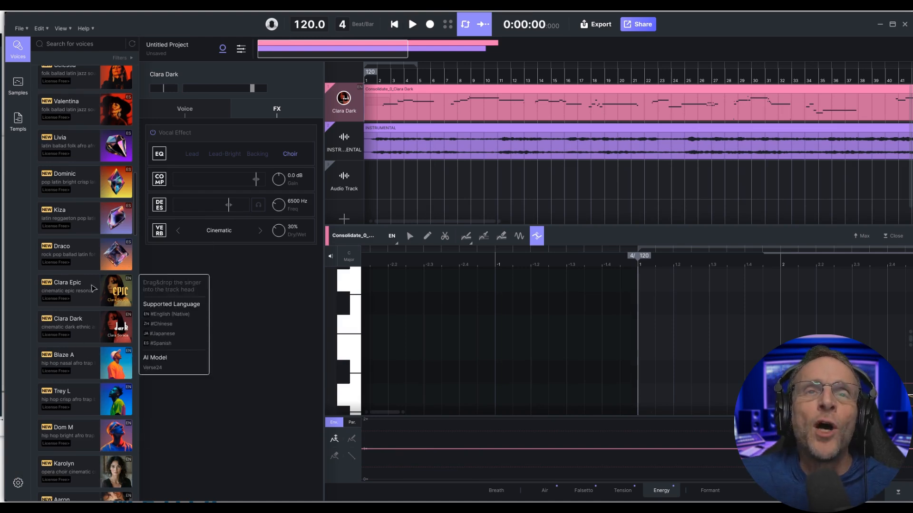
scroll(98, 285, up, 2)
scroll(99, 285, up, 3)
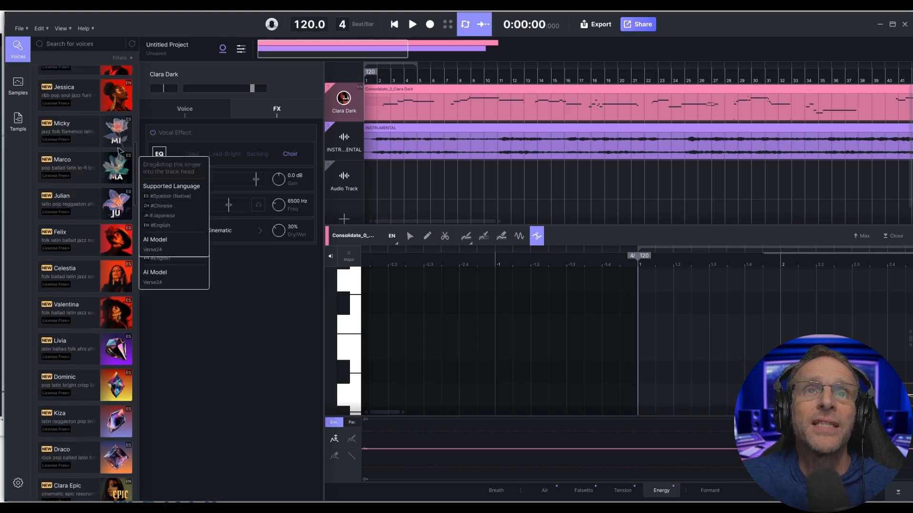
scroll(90, 183, up, 1)
scroll(95, 200, up, 8)
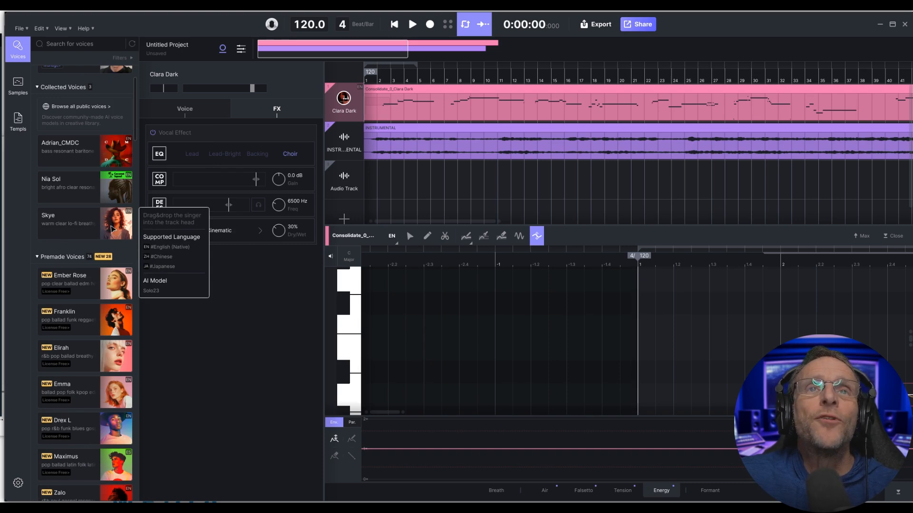
drag(113, 228, 281, 134)
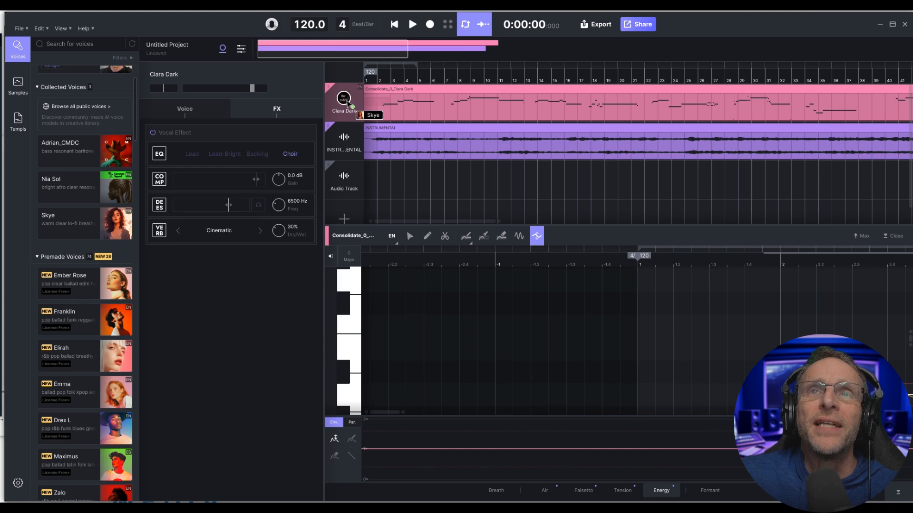
drag(351, 106, 347, 102)
Play the song with the Skye voice and raise the vocal track's volume slightly during playback.
click(411, 24)
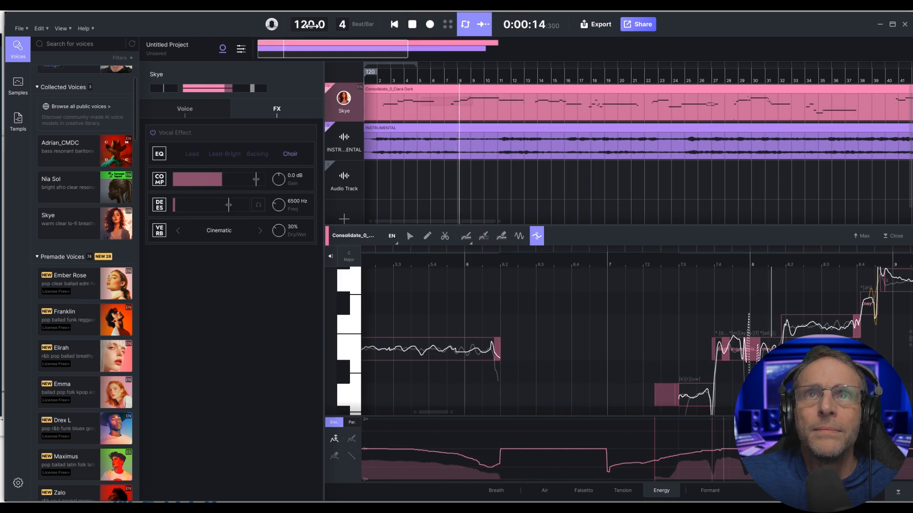
click(257, 89)
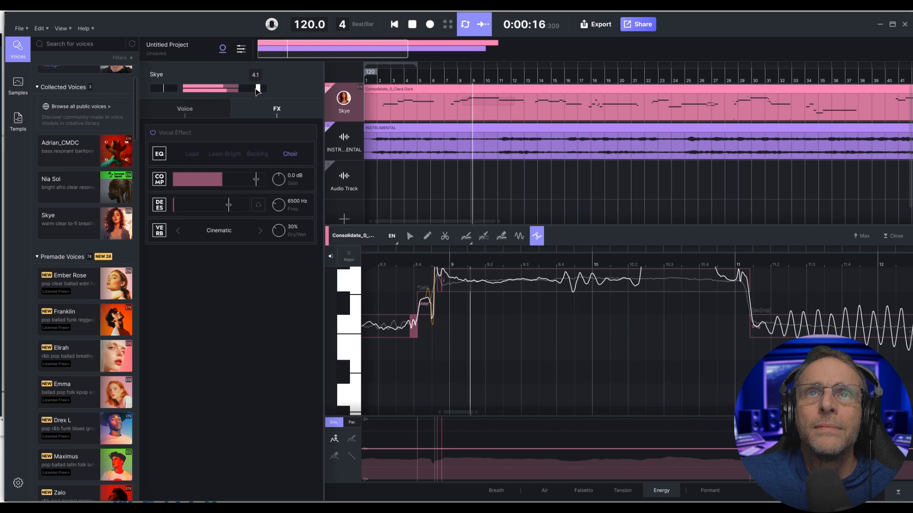
drag(257, 91, 254, 92)
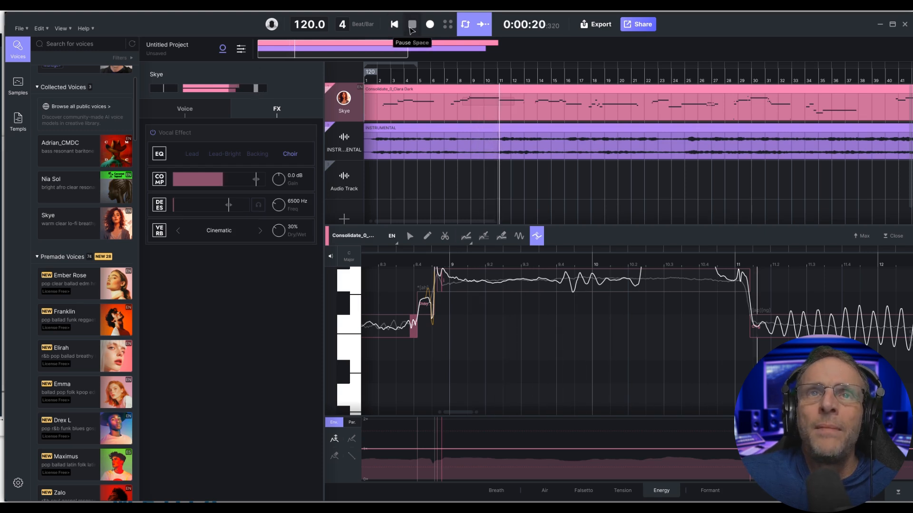
Replace the vocal track's voice with the premade voice Zalo and listen to it.
scroll(119, 332, down, 5)
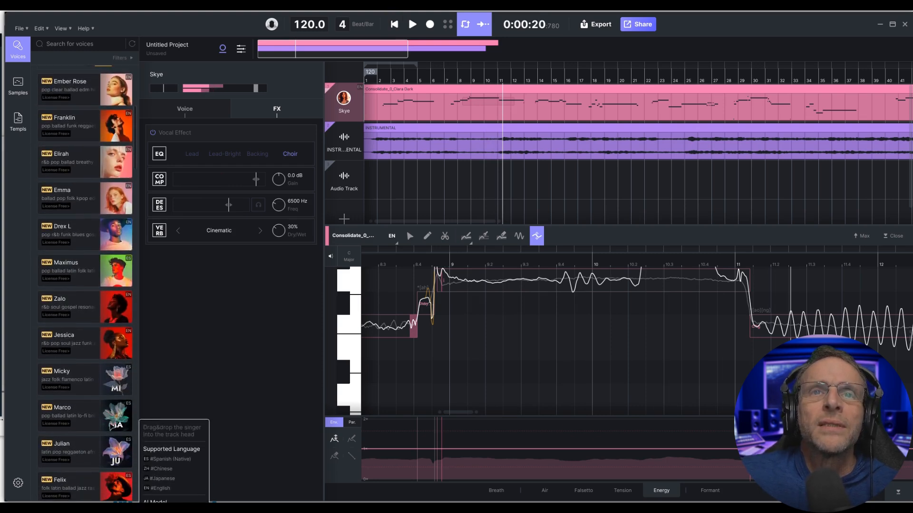
drag(113, 308, 225, 226)
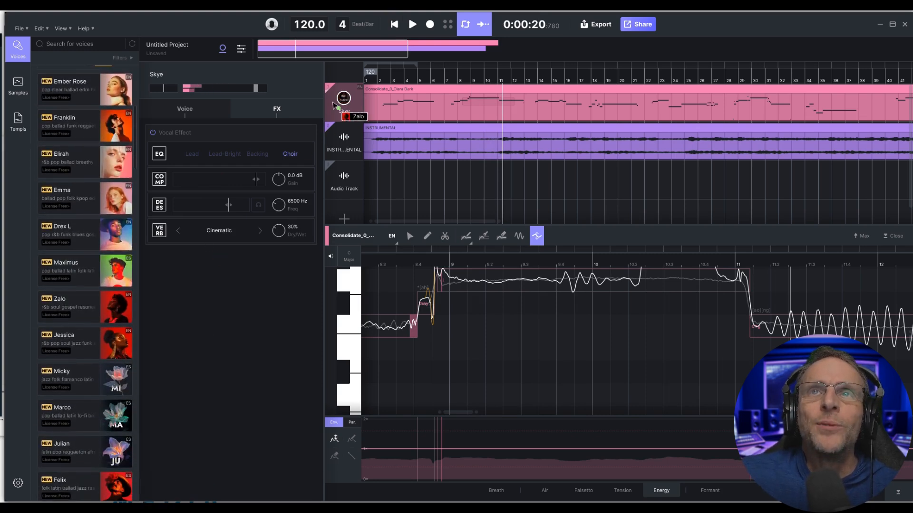
drag(334, 105, 337, 105)
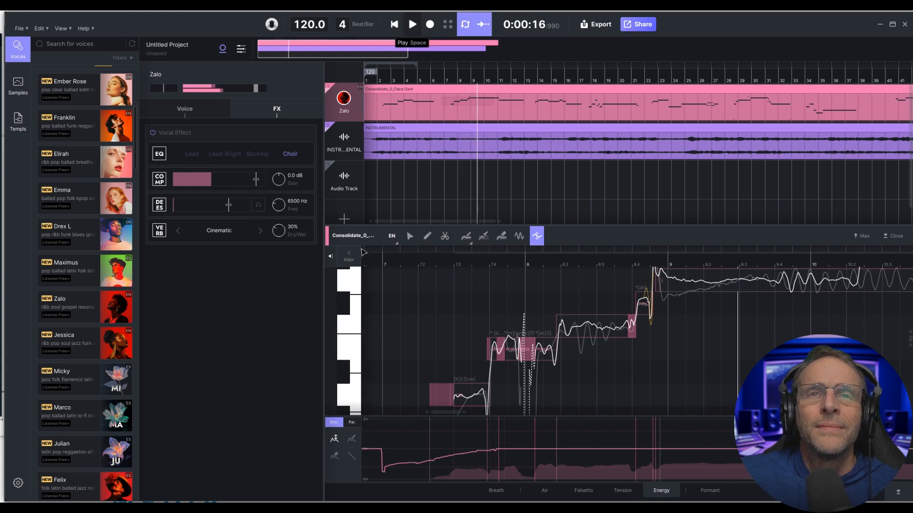
Replace the vocal track's voice with the premade voice Robert and play the song from near the beginning.
scroll(86, 428, down, 10)
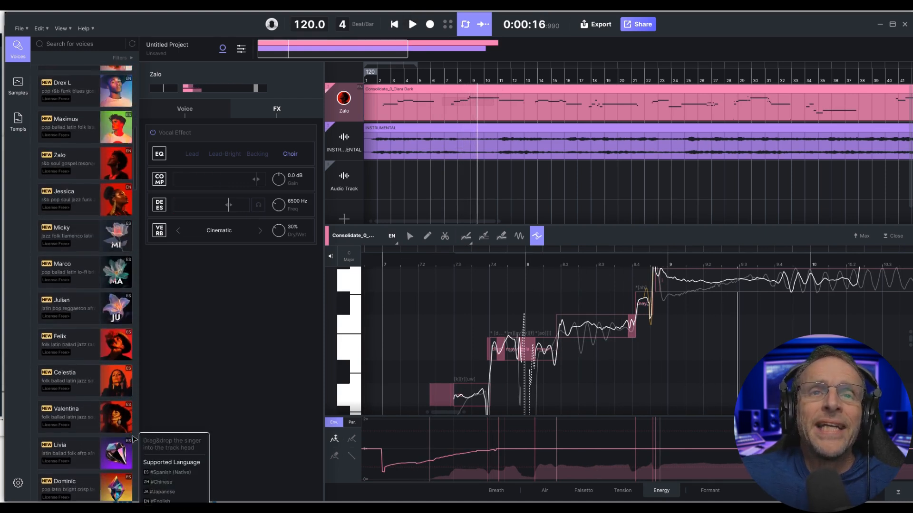
drag(67, 454, 342, 105)
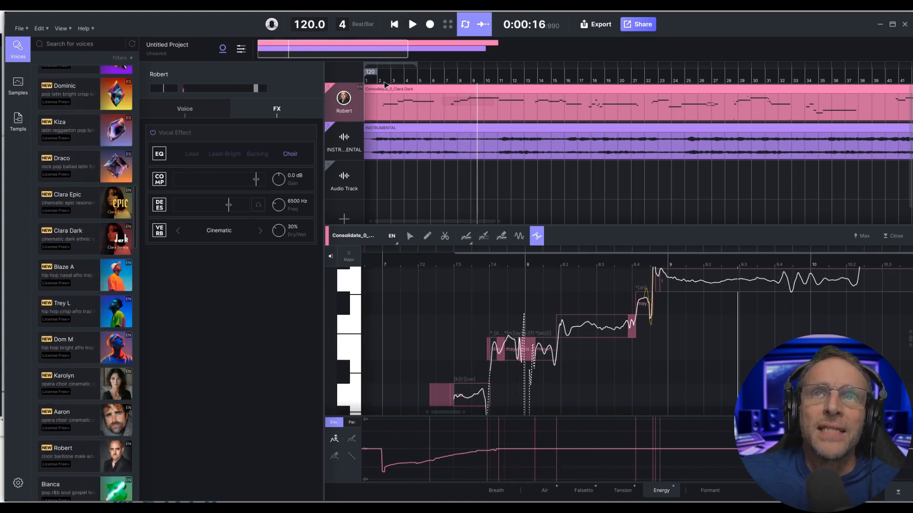
click(374, 82)
click(413, 25)
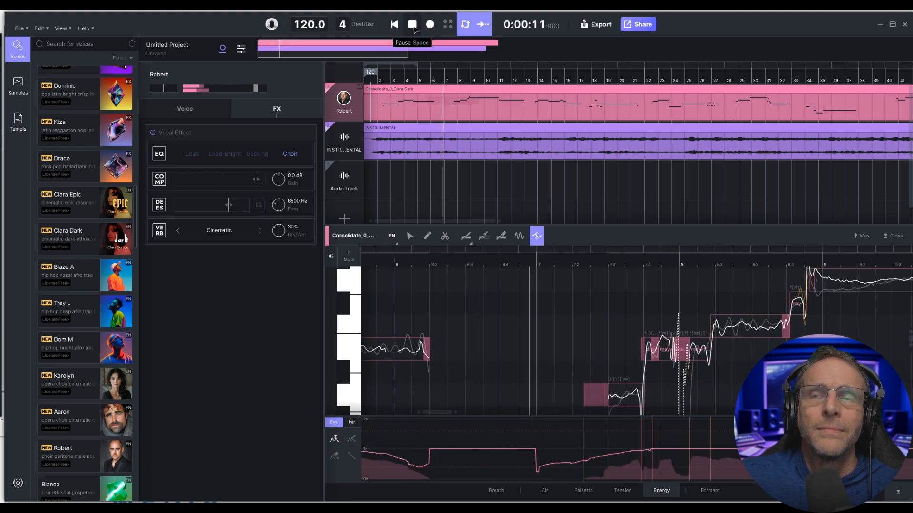
Stop playback and flatten the pitch curve of the held note between bars 4.4 and 6 on the Robert track.
click(413, 25)
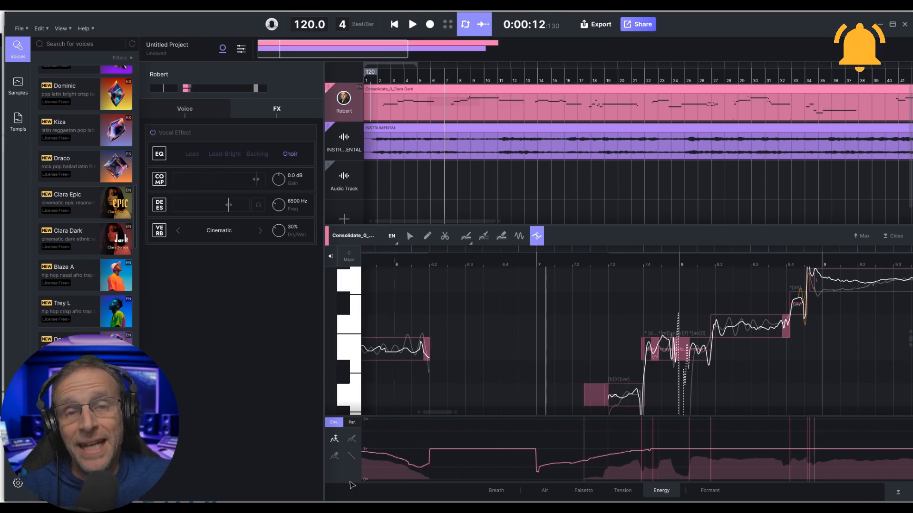
scroll(396, 384, left, 1)
scroll(398, 384, up, 2)
scroll(402, 390, down, 5)
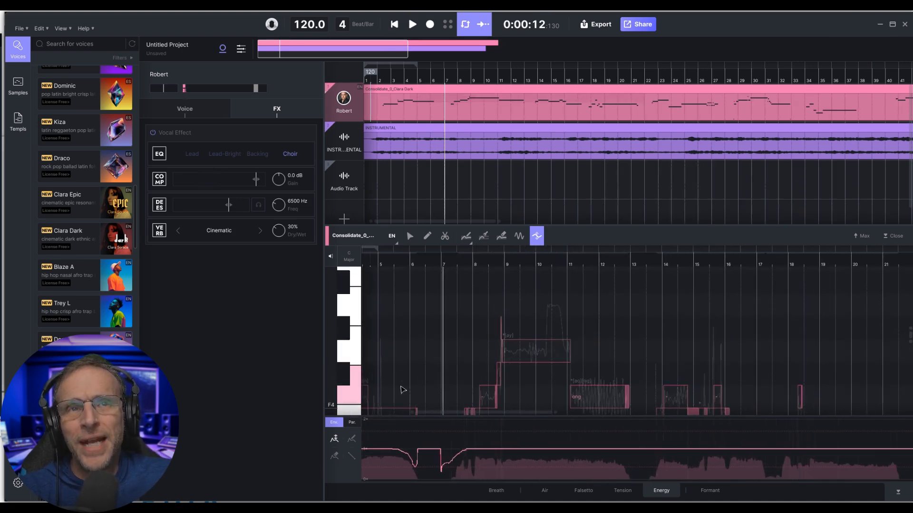
scroll(403, 391, down, 2)
scroll(403, 388, left, 3)
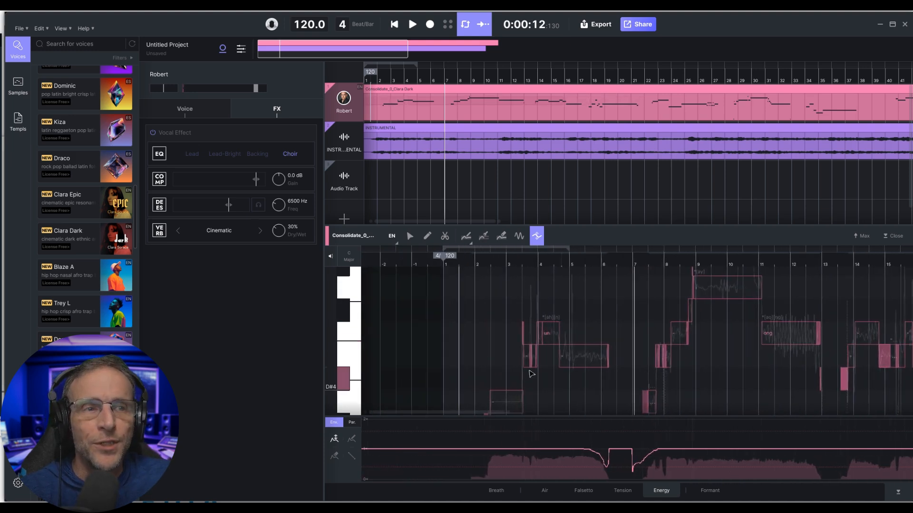
scroll(535, 366, up, 6)
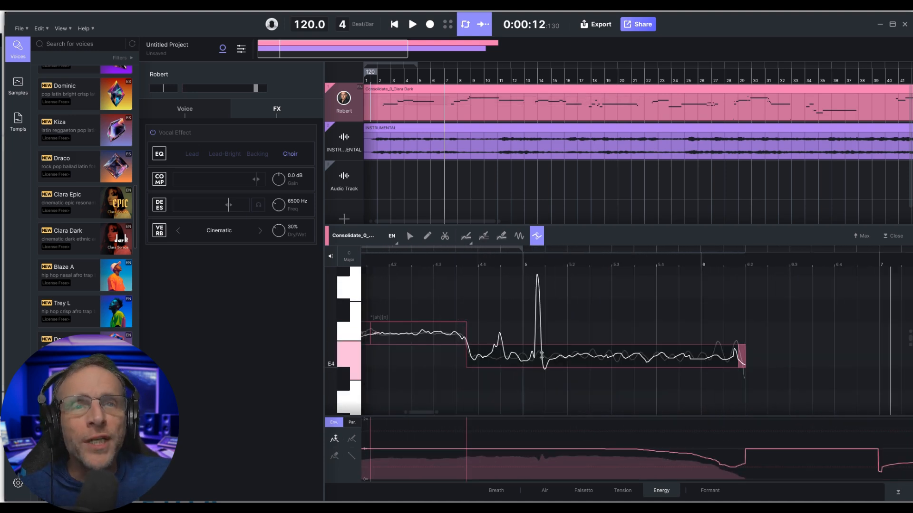
drag(542, 354, 543, 383)
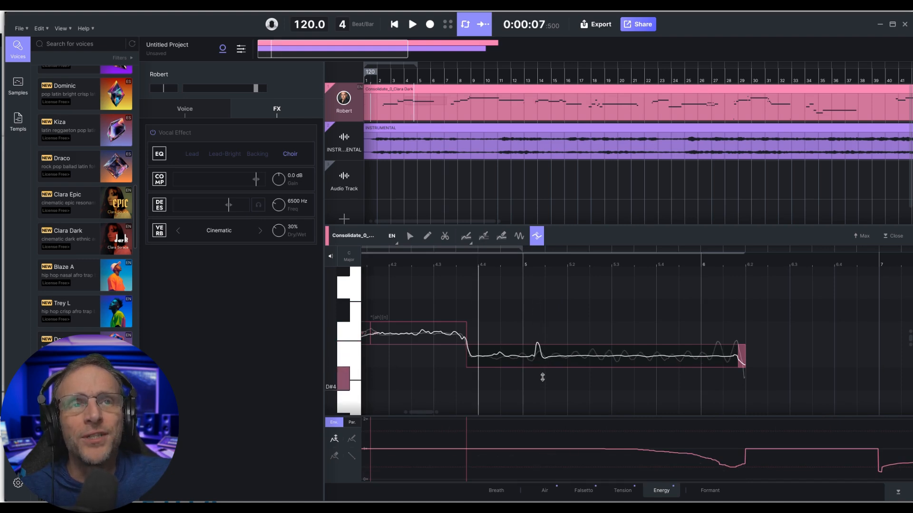
Add a gradually growing vibrato with frequency 4.6 to the held note before bar 6 and listen to the passage.
key(7)
click(504, 364)
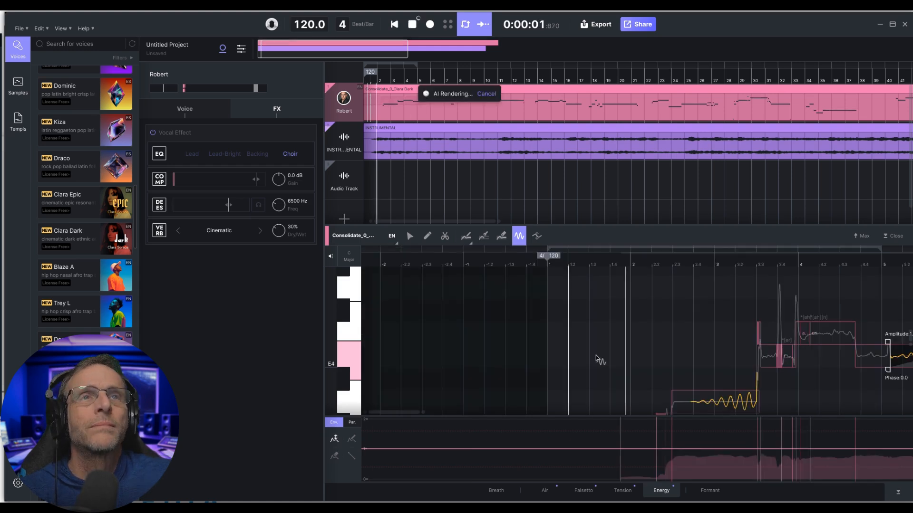
key(space)
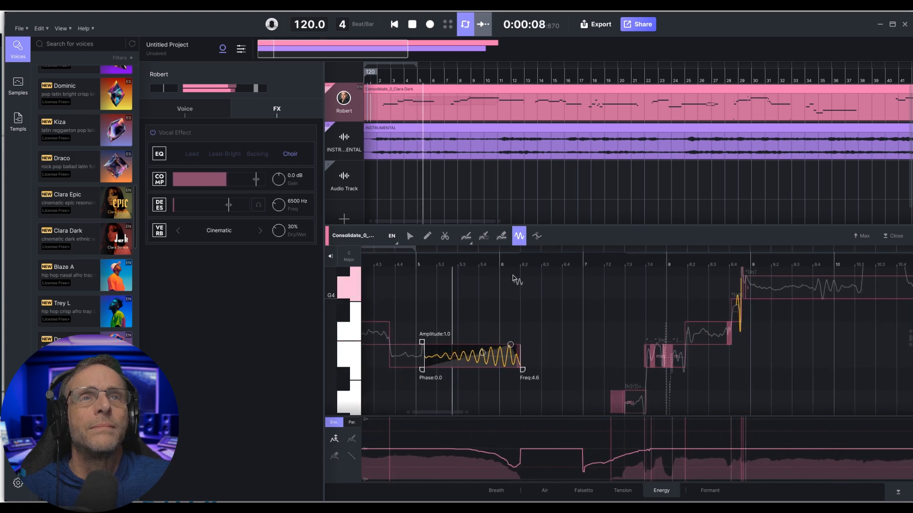
click(412, 25)
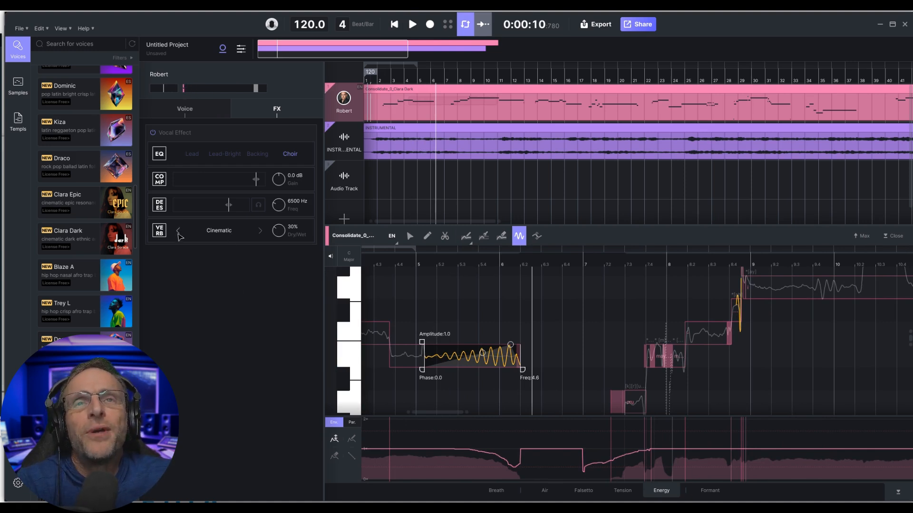
Browse the vocal reverb presets, including Room and Church, and look at the track's choir mode and voice blending options.
click(178, 231)
click(178, 231)
click(178, 231)
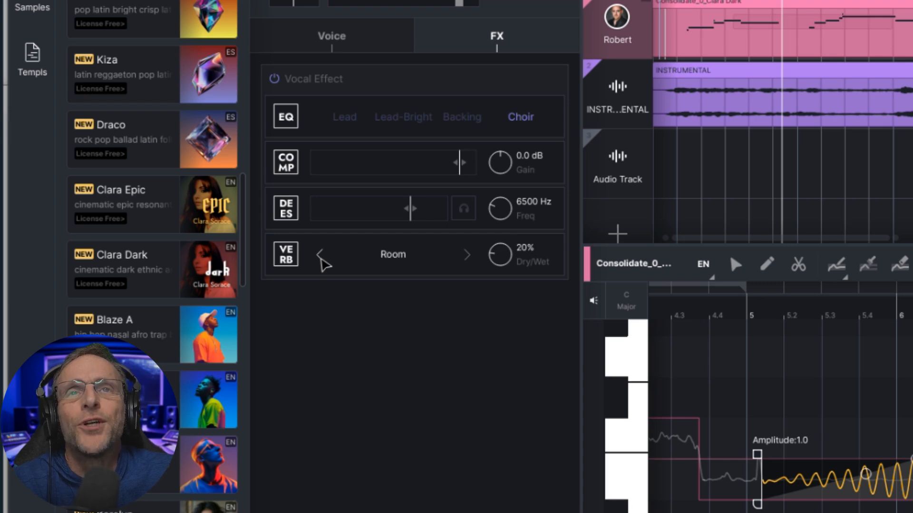
click(320, 257)
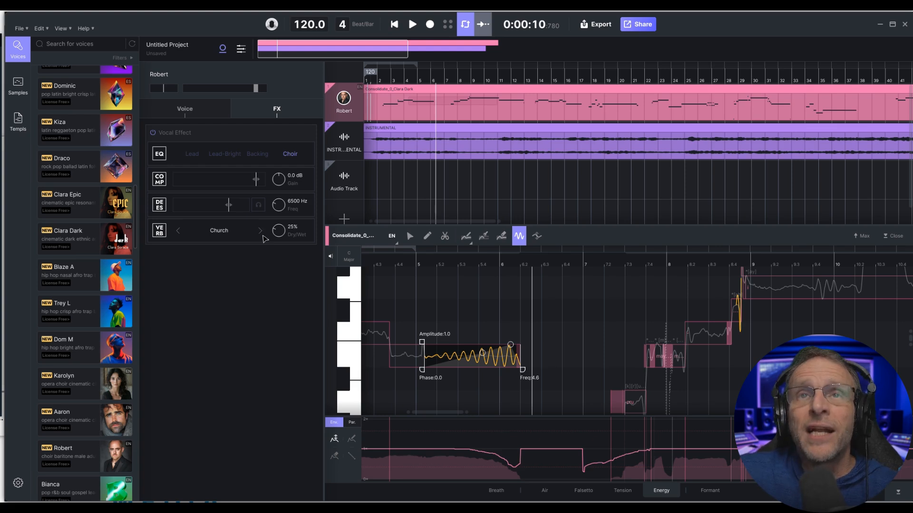
click(185, 109)
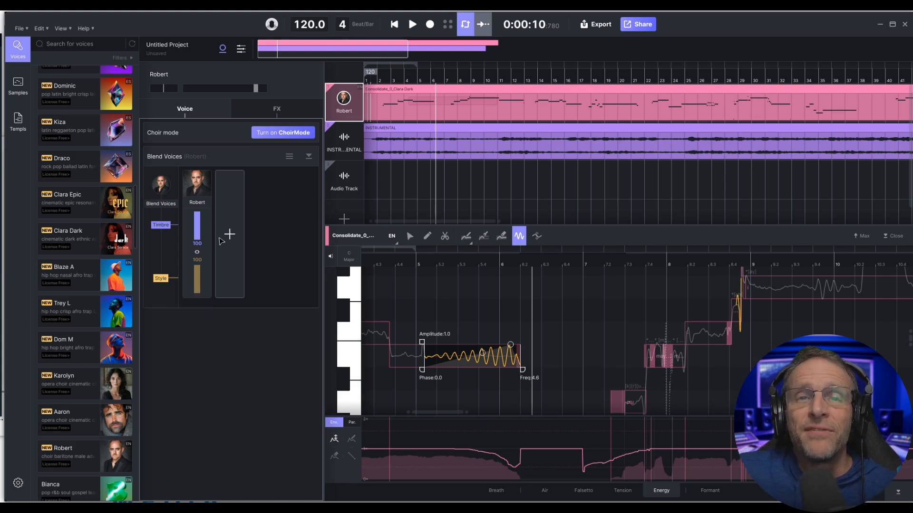
click(277, 111)
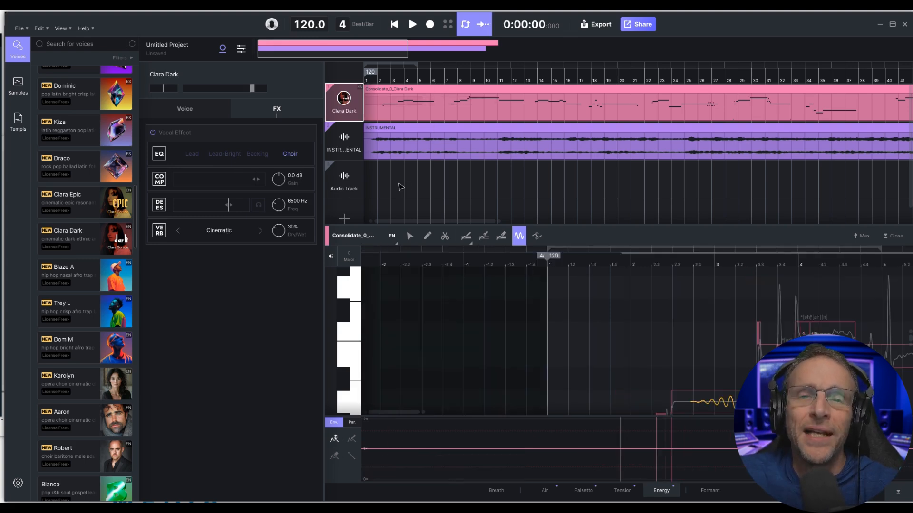
Duplicate the Clara Dark vocal track.
click(376, 119)
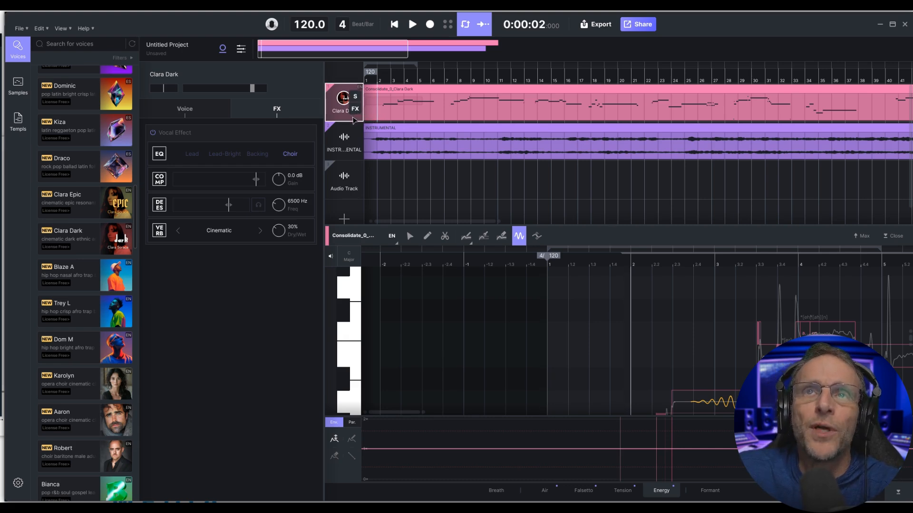
right_click(354, 120)
click(376, 149)
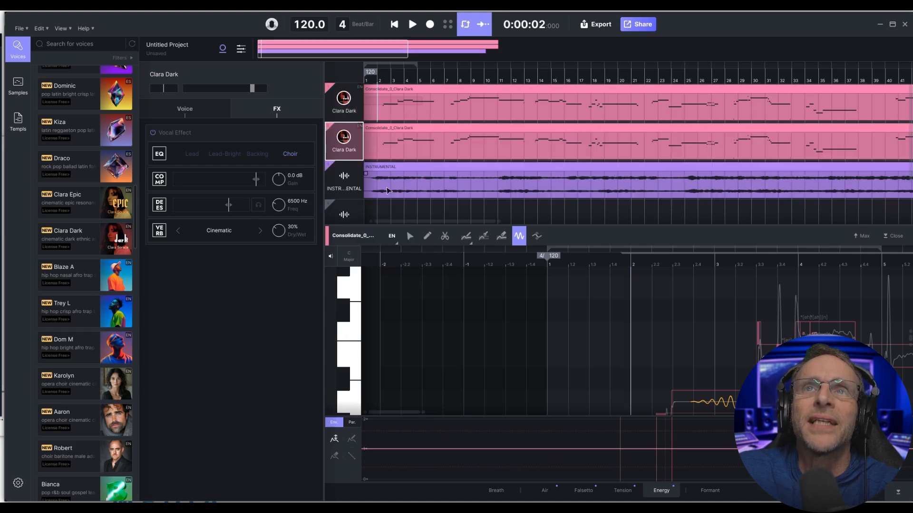
Replace the duplicated track's voice with Aaron and play the song with both vocals.
click(383, 160)
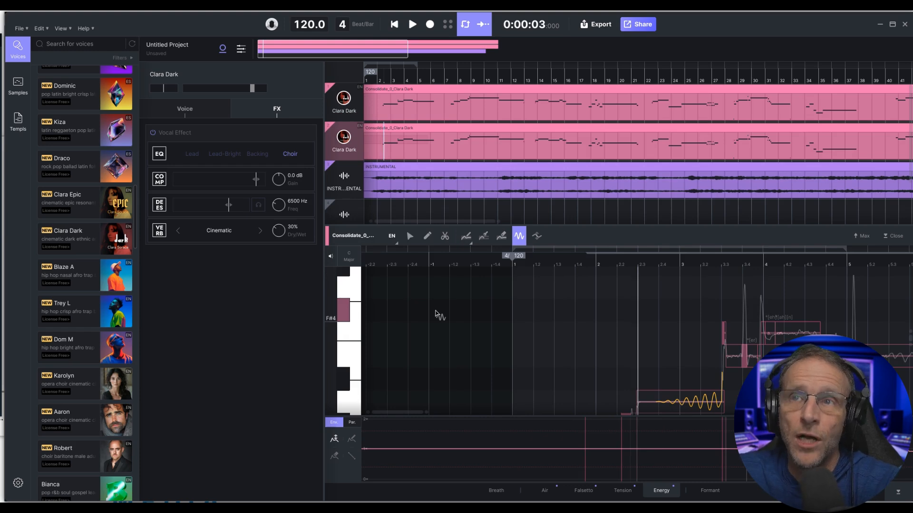
scroll(492, 329, down, 2)
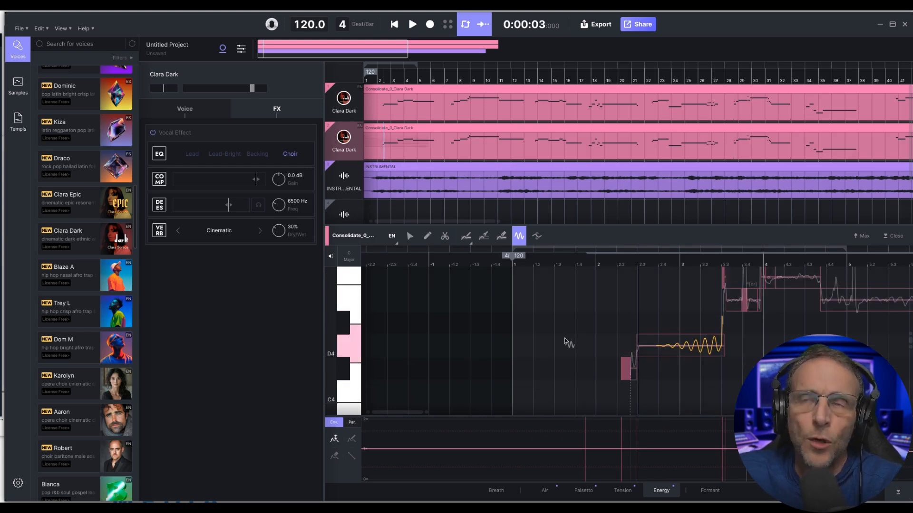
scroll(535, 364, up, 2)
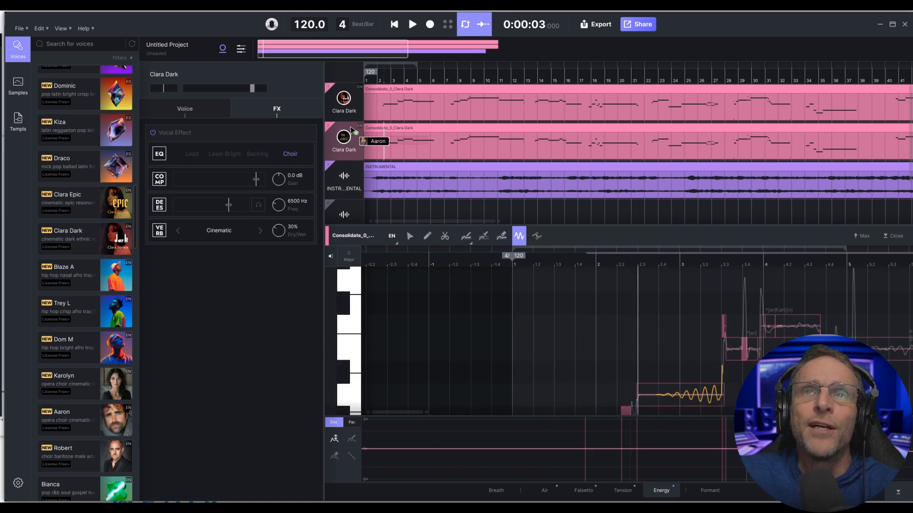
drag(67, 420, 349, 137)
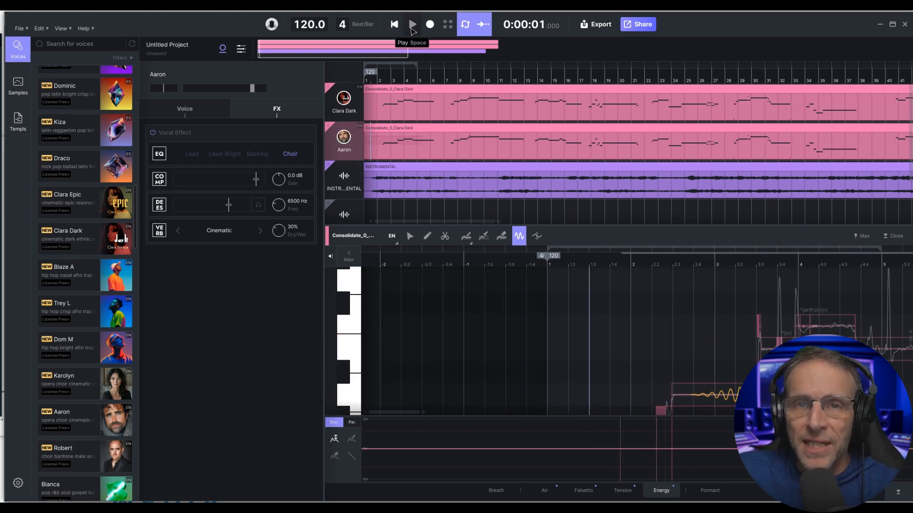
click(412, 24)
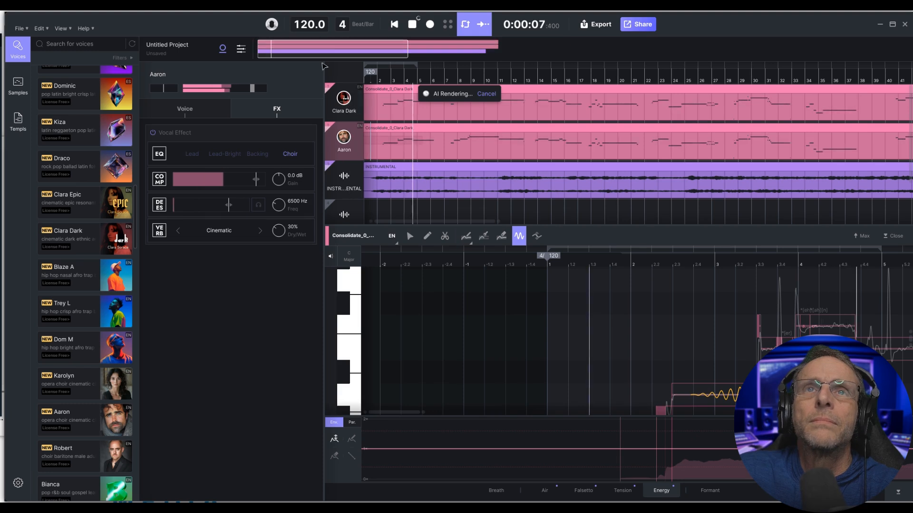
click(412, 25)
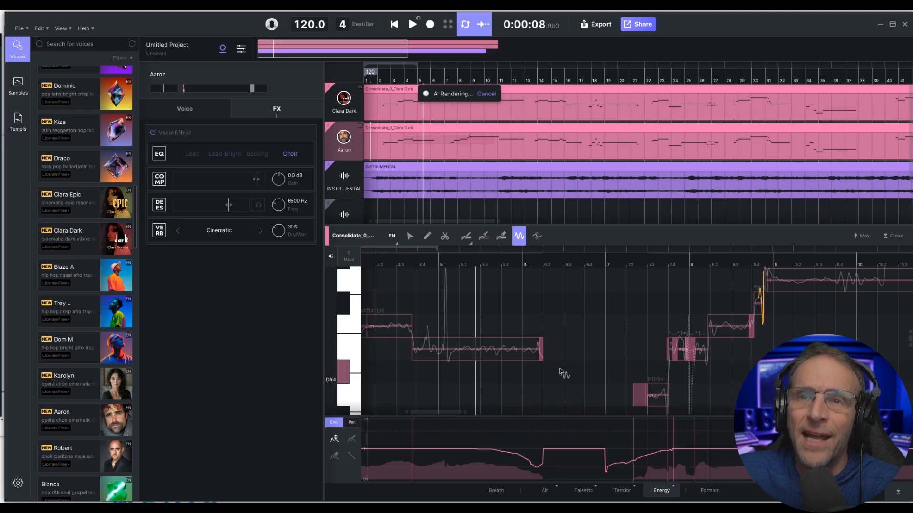
Transpose all notes of the Aaron track down one octave and play the song from the start.
key(ctrl+a)
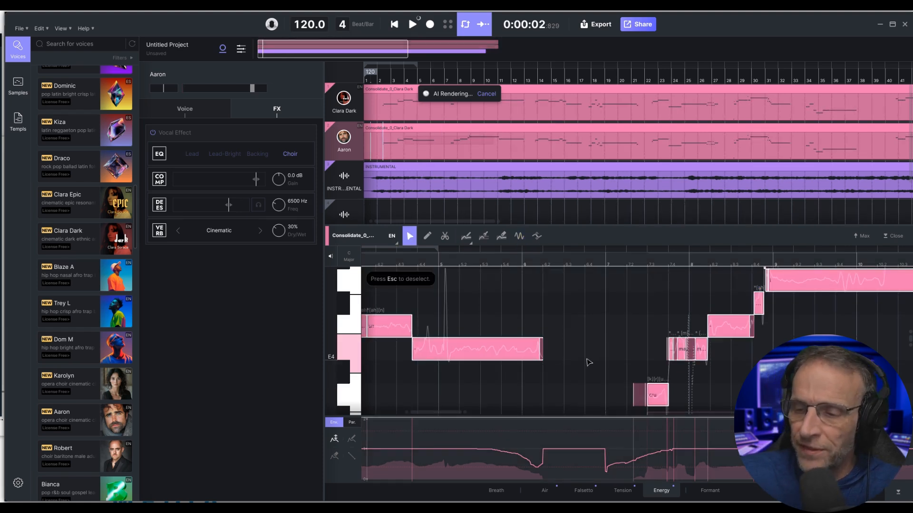
key(Delete)
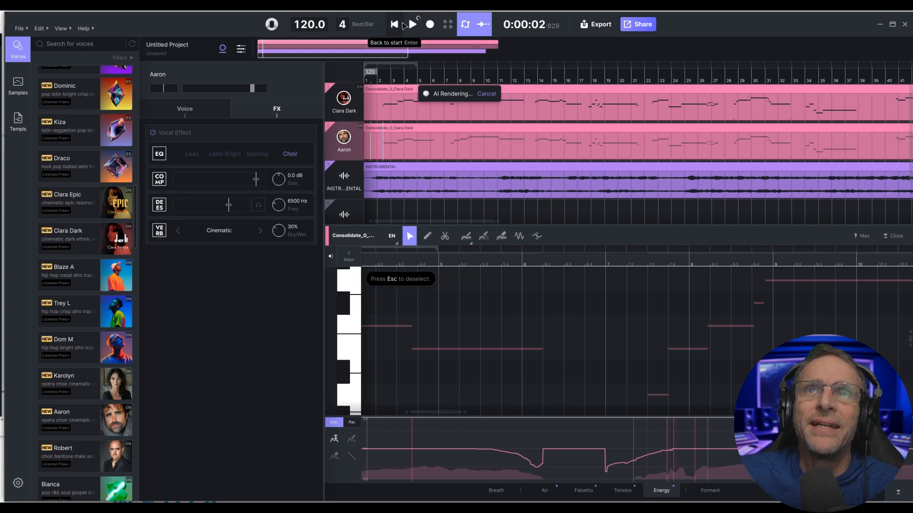
click(395, 25)
click(413, 24)
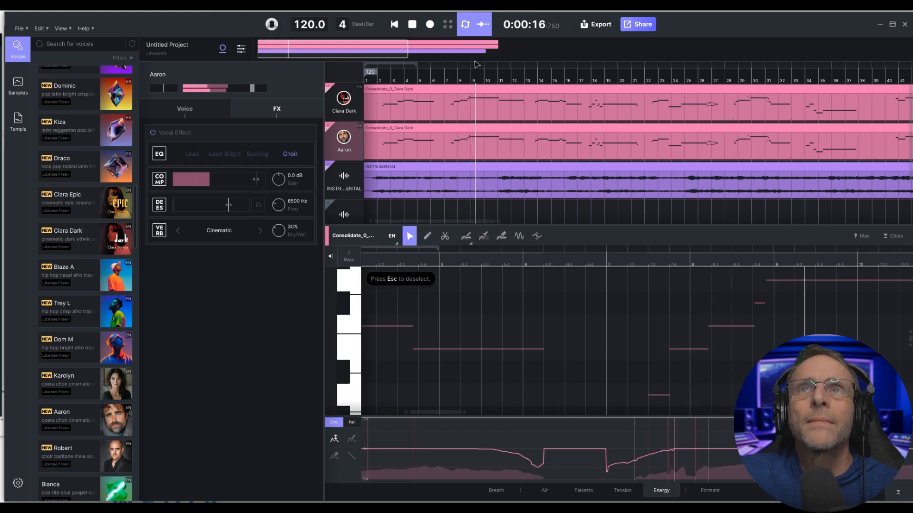
click(412, 25)
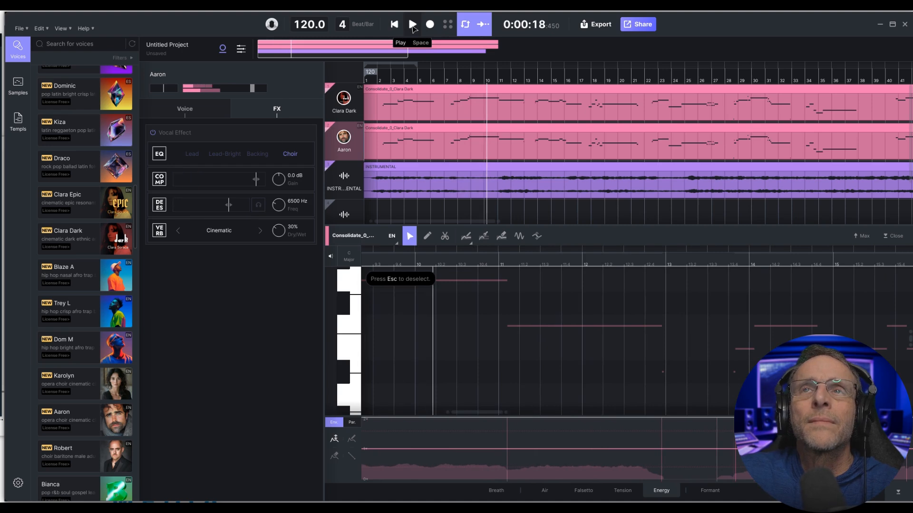
Flatten the natural pitch fluctuations of the Aaron track's notes, including the held note between bars 4.4 and 6.
scroll(533, 357, down, 5)
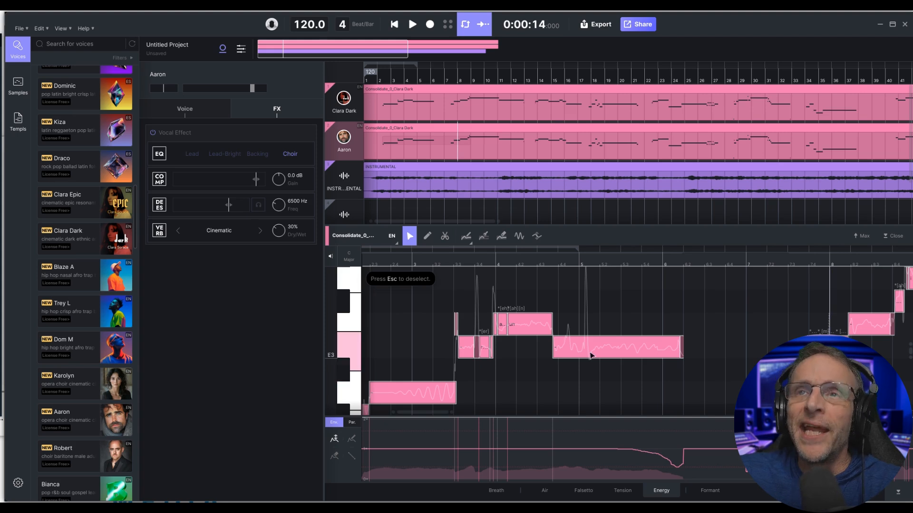
click(537, 236)
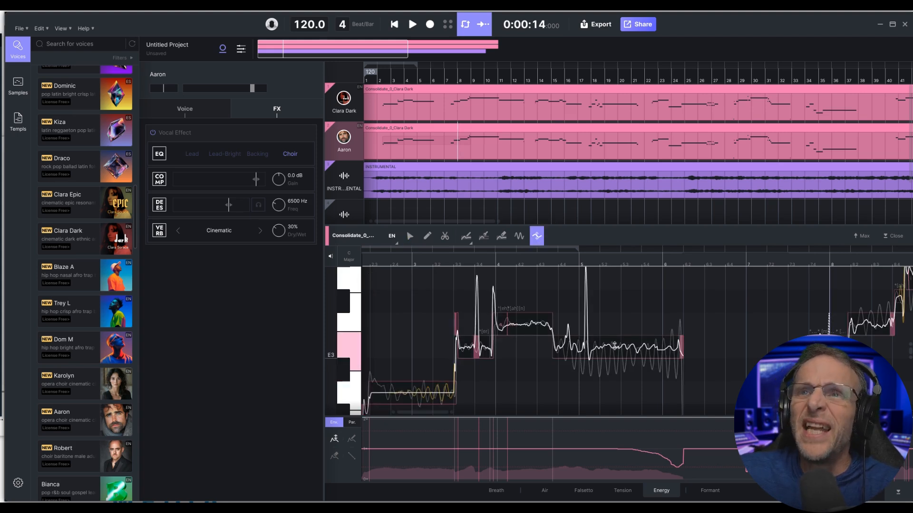
drag(584, 348, 586, 376)
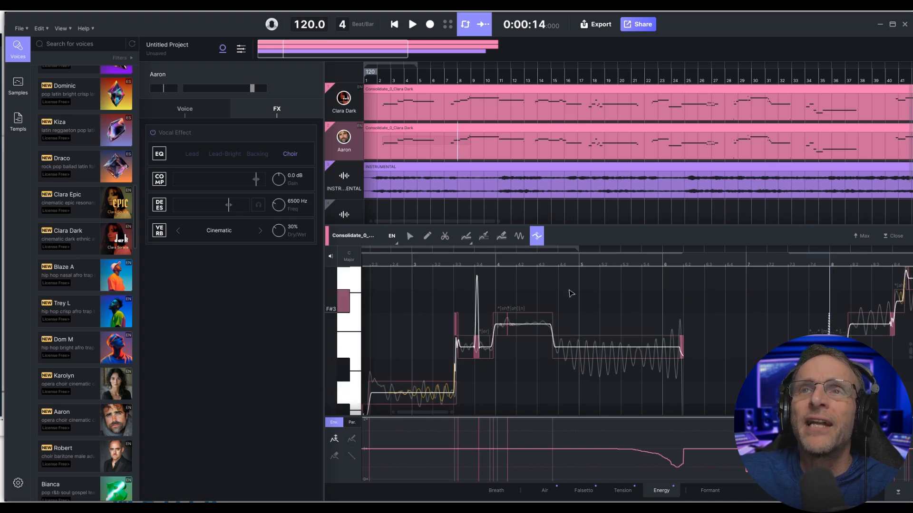
Add vibrato with frequency 4.0 and gradually growing depth to Aaron's held note before bar 6, and listen to it.
click(519, 237)
click(583, 353)
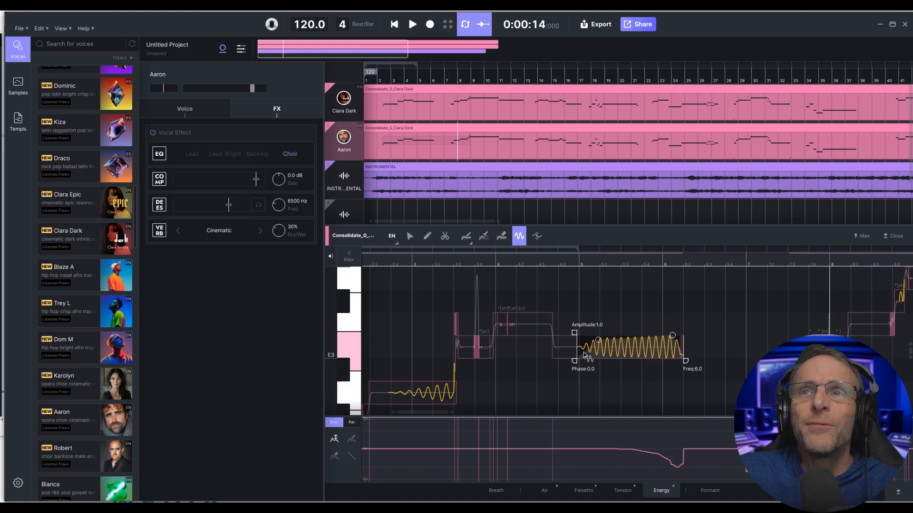
drag(683, 359, 686, 364)
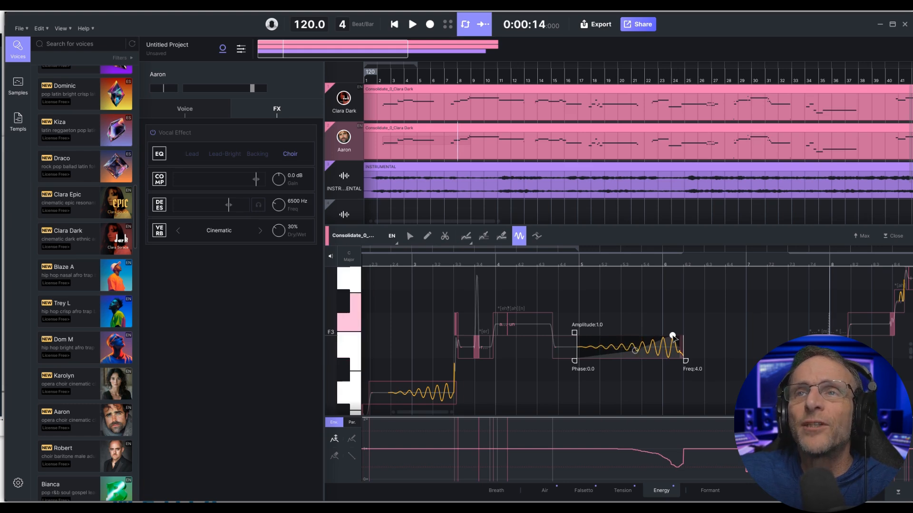
click(412, 24)
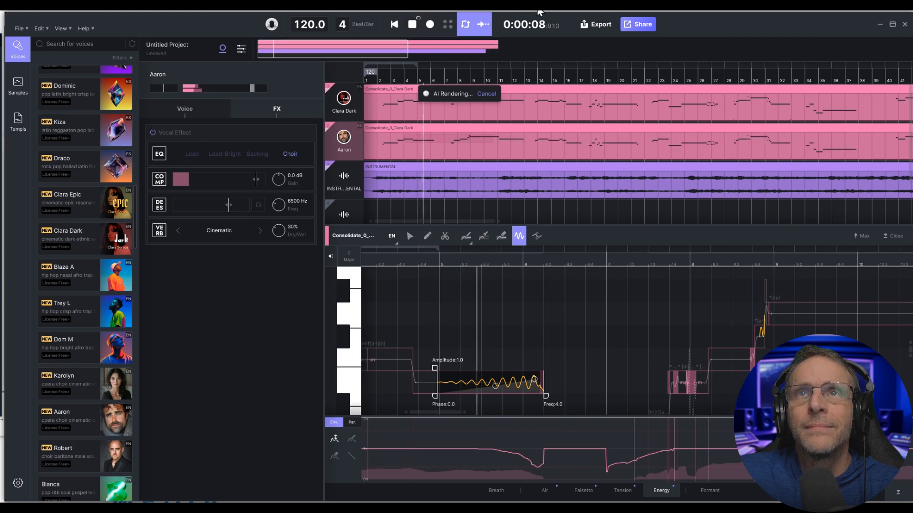
click(413, 25)
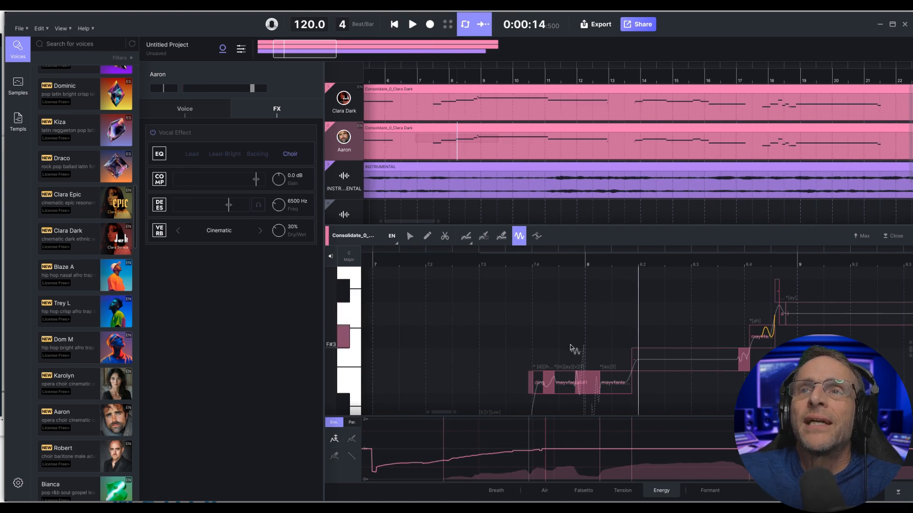
Play the Aaron passage leading into bar 9 and delete the very short note just before that bar.
click(547, 267)
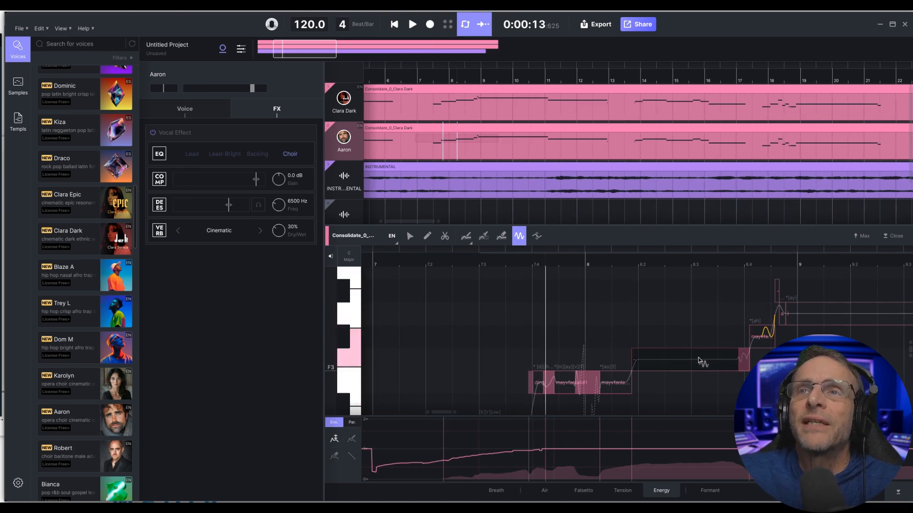
drag(699, 361, 687, 363)
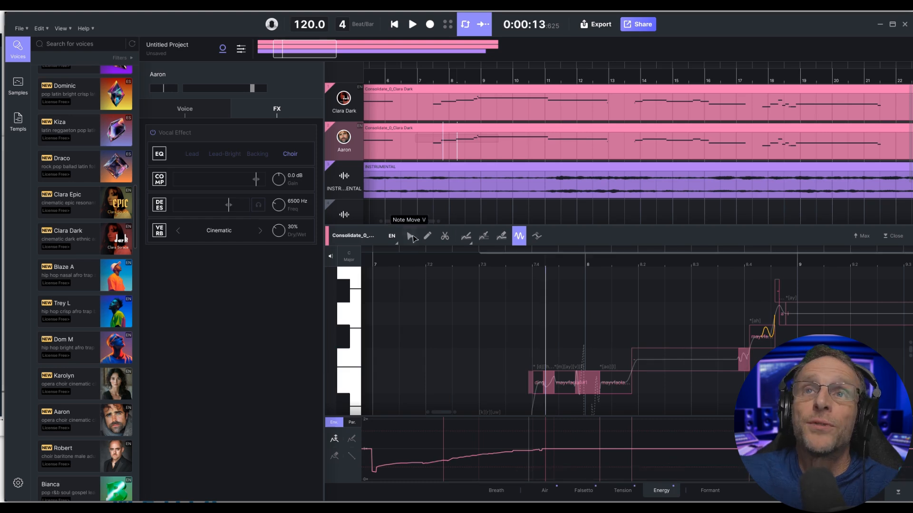
click(409, 236)
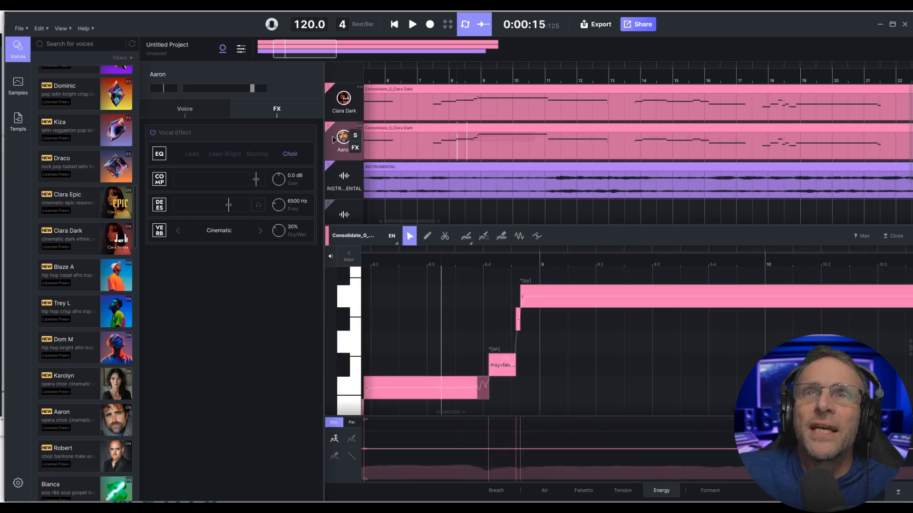
click(412, 24)
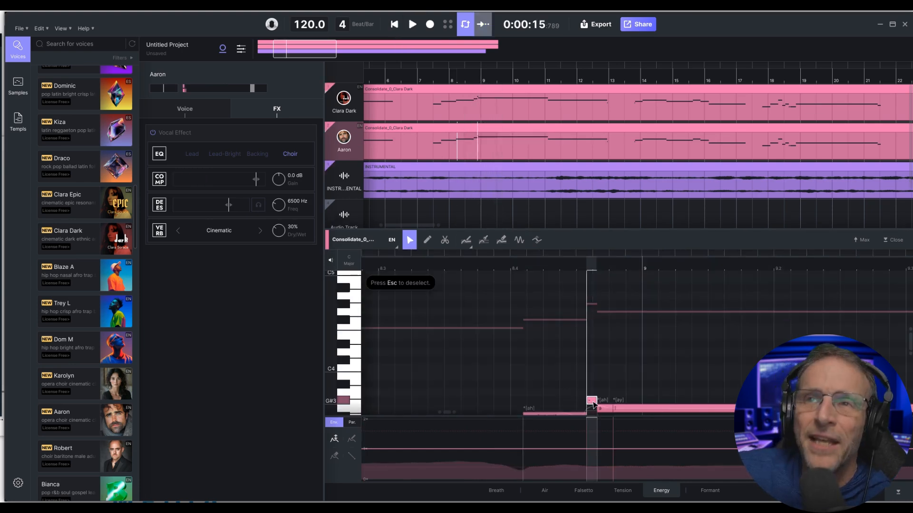
scroll(593, 404, down, 3)
click(452, 339)
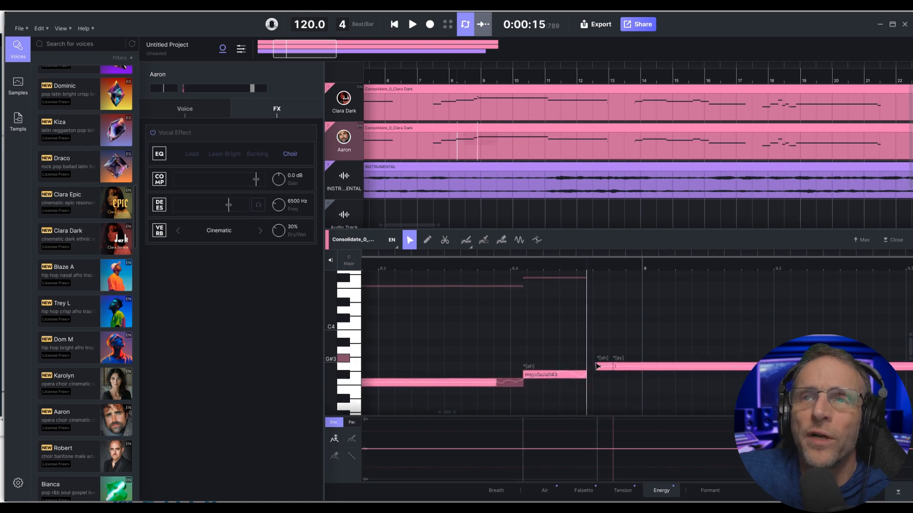
Delete the matching very short note just before bar 9 in the Clara Dark track and play the passage.
click(412, 24)
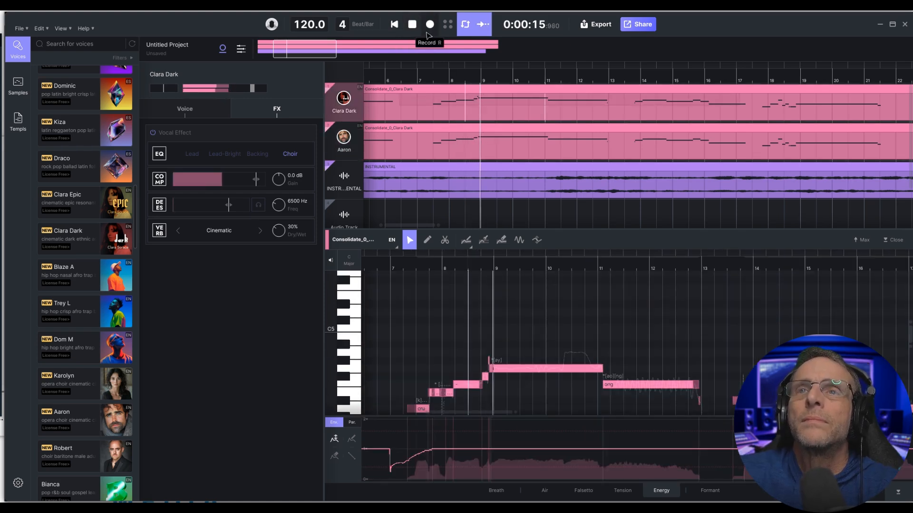
click(412, 24)
scroll(403, 380, up, 5)
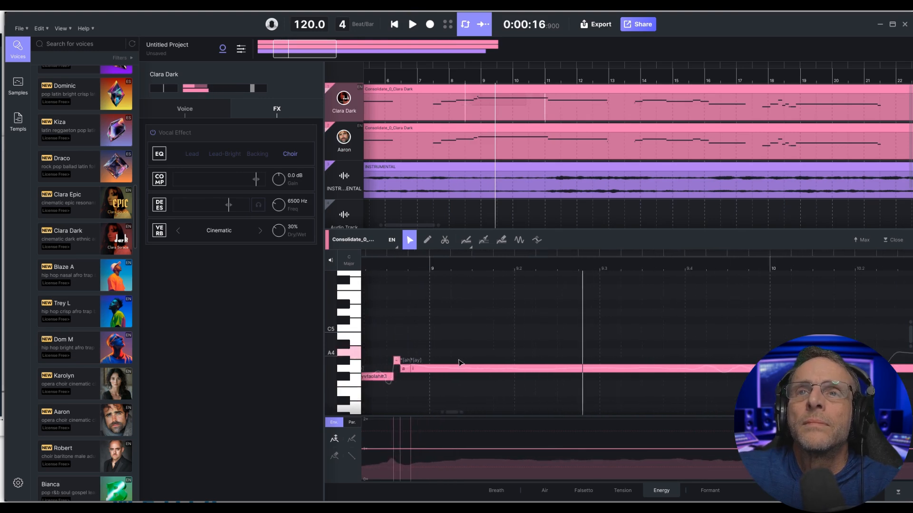
click(397, 366)
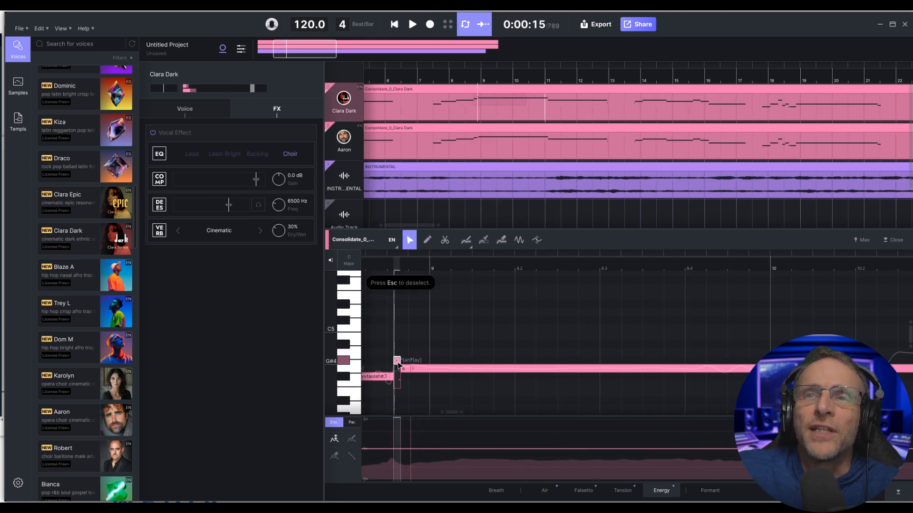
key(Escape)
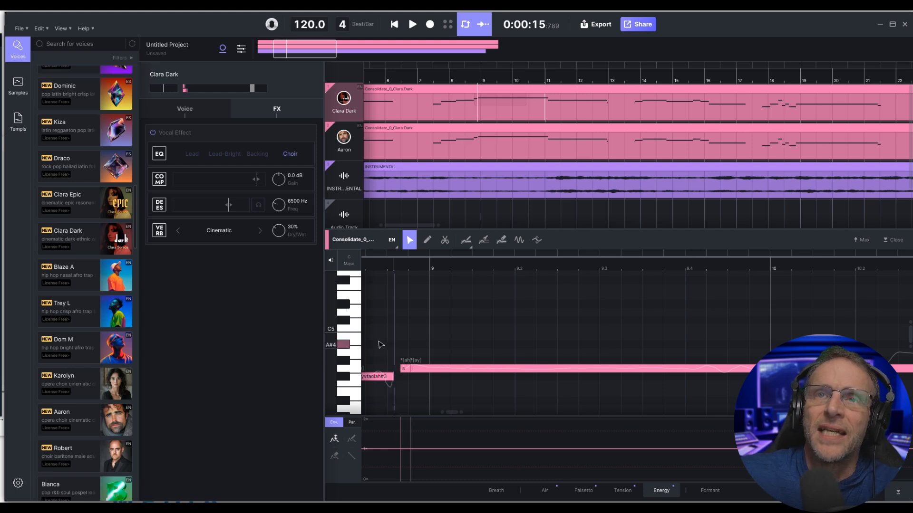
click(413, 24)
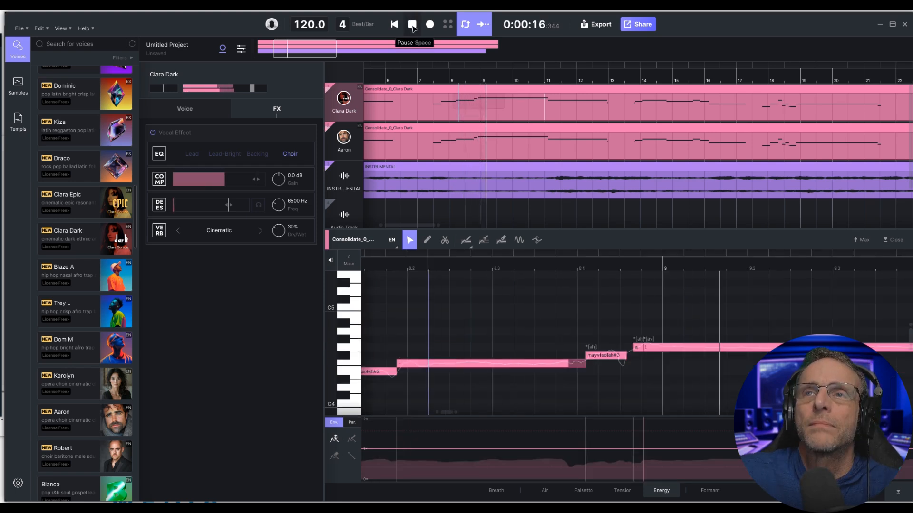
click(412, 24)
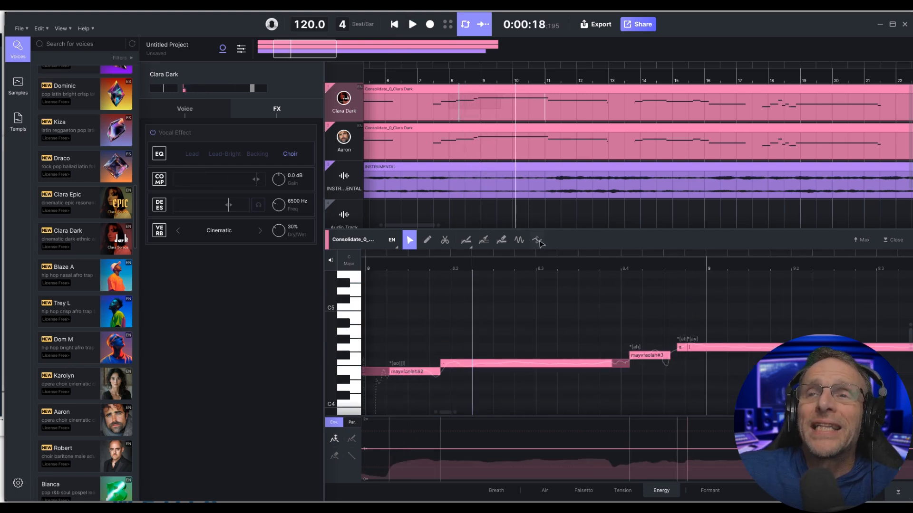
Adjust the pitch curve of Clara Dark's short note at bar 8.4, leading into bar 9, and play the passage.
click(538, 241)
drag(659, 355, 659, 358)
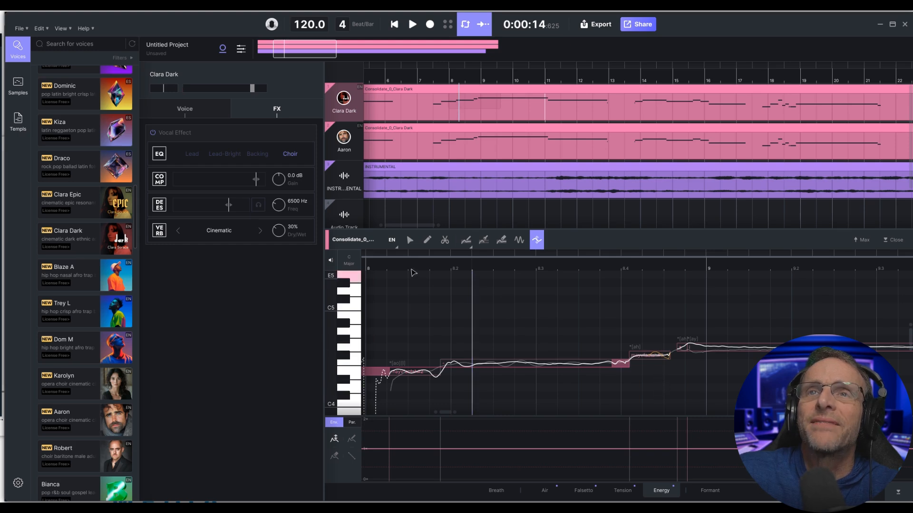
click(412, 25)
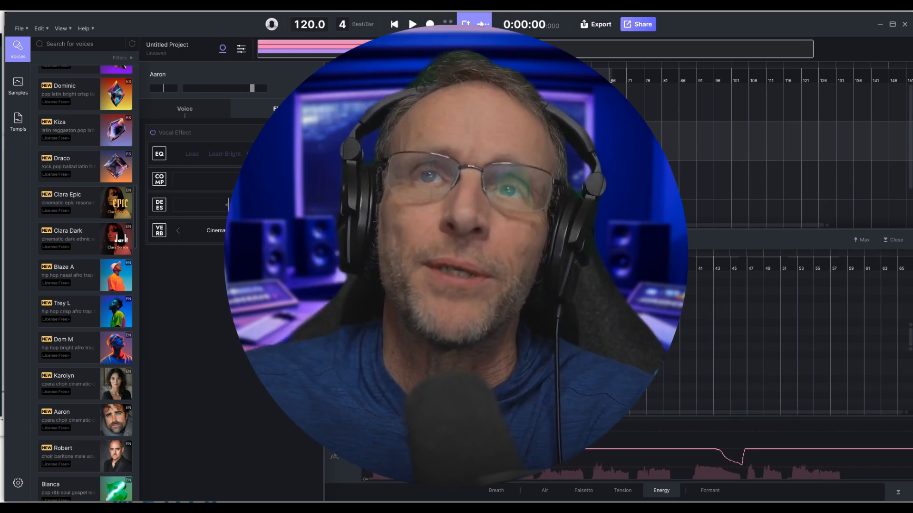
Turn on choir mode for the Aaron track and expand its voice blending controls.
scroll(389, 144, up, 2)
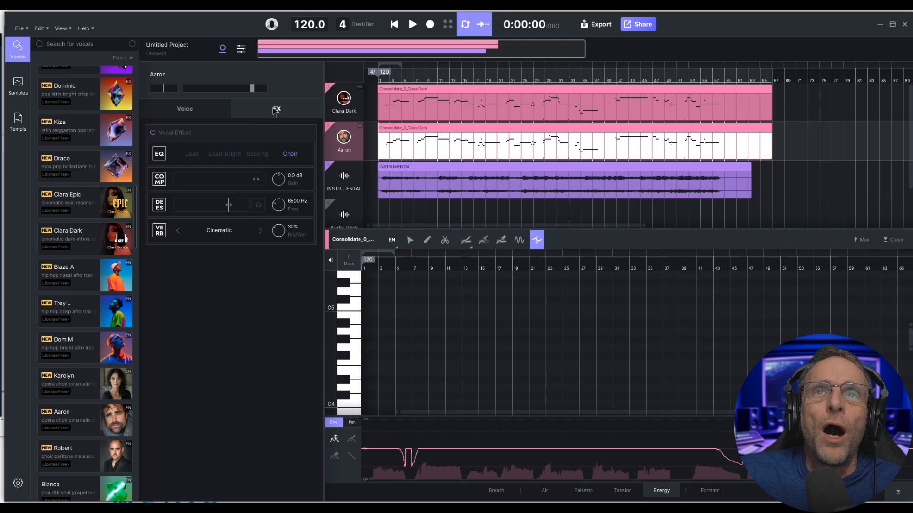
click(206, 112)
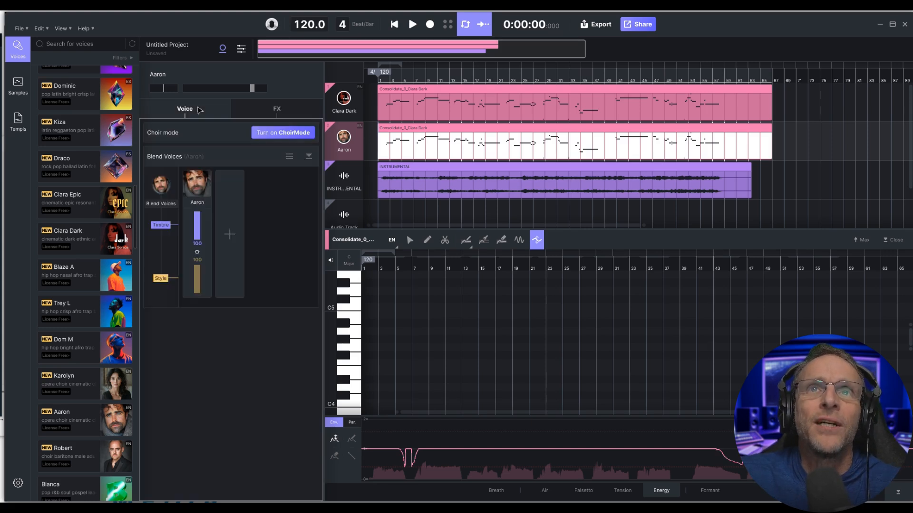
click(280, 135)
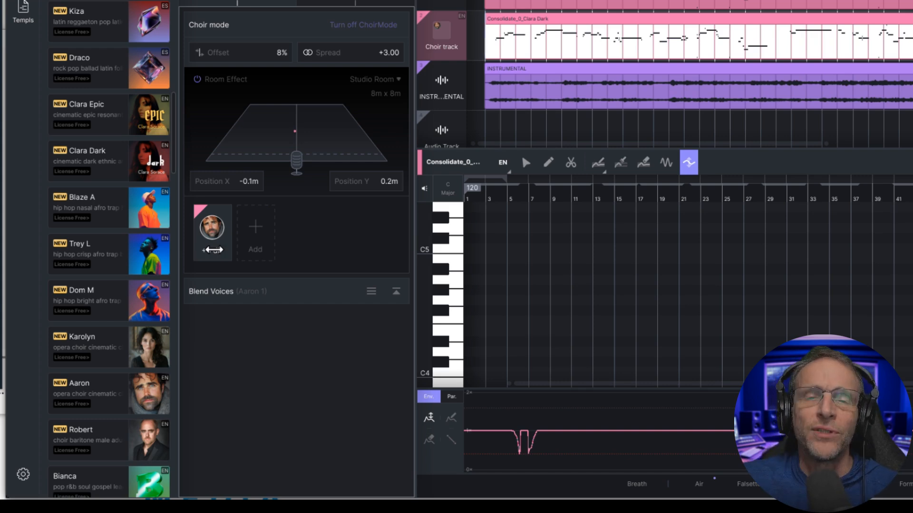
click(398, 293)
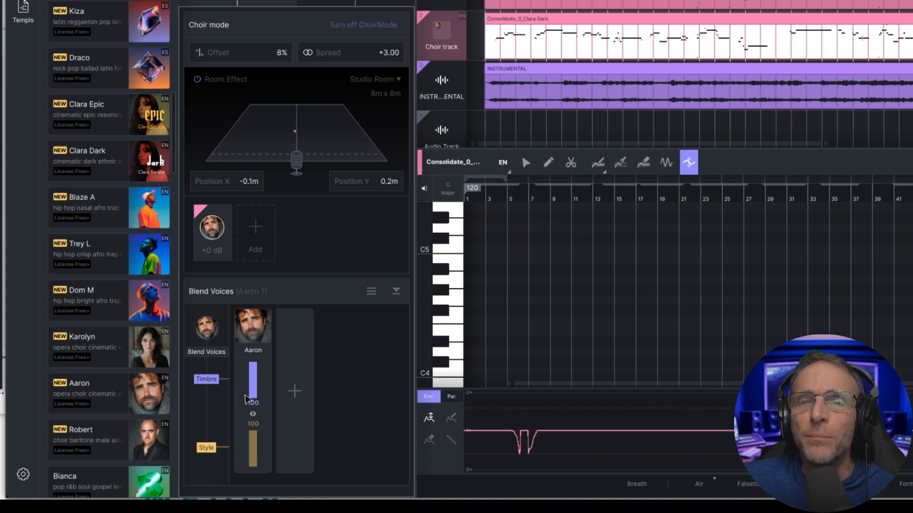
Add a second Aaron voice to the choir with timbre and style at 46 and volume at -0.7 dB.
drag(138, 407, 263, 252)
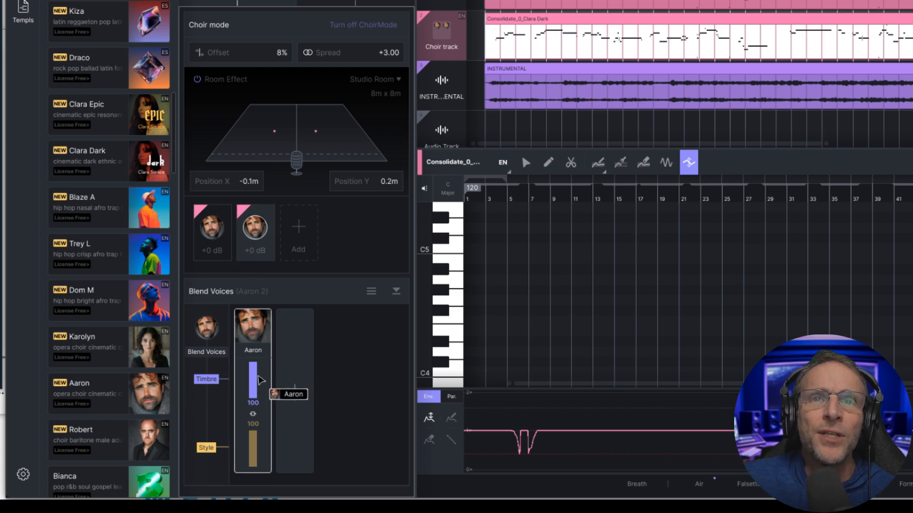
drag(257, 396, 255, 386)
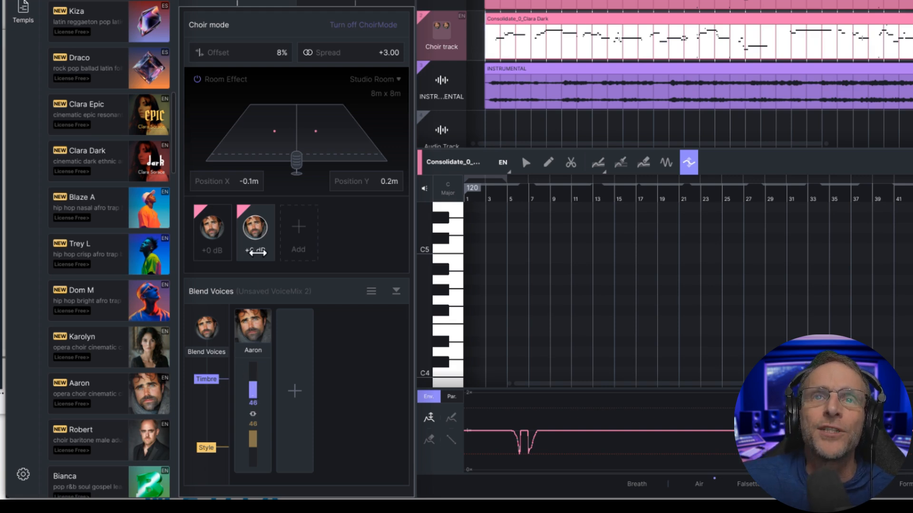
drag(254, 253, 258, 253)
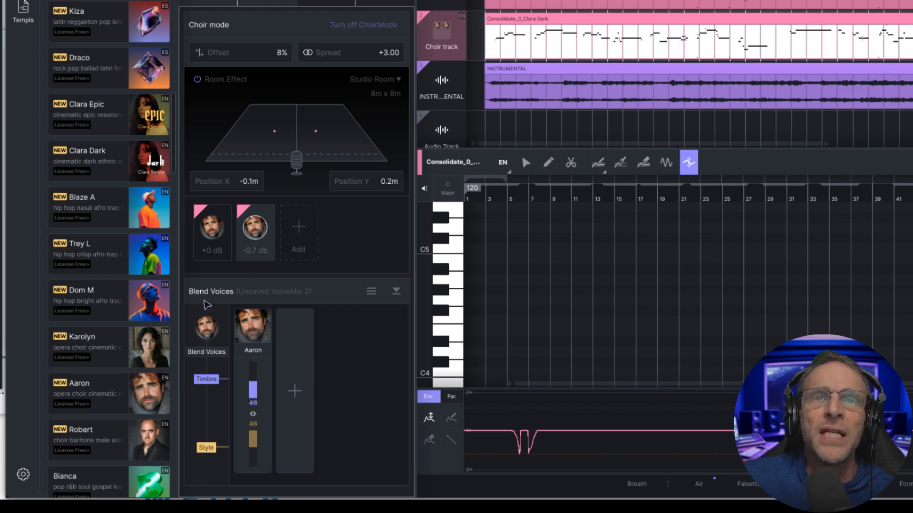
Add the voices Robert, Felix and Drex L to the choir.
drag(147, 437, 292, 235)
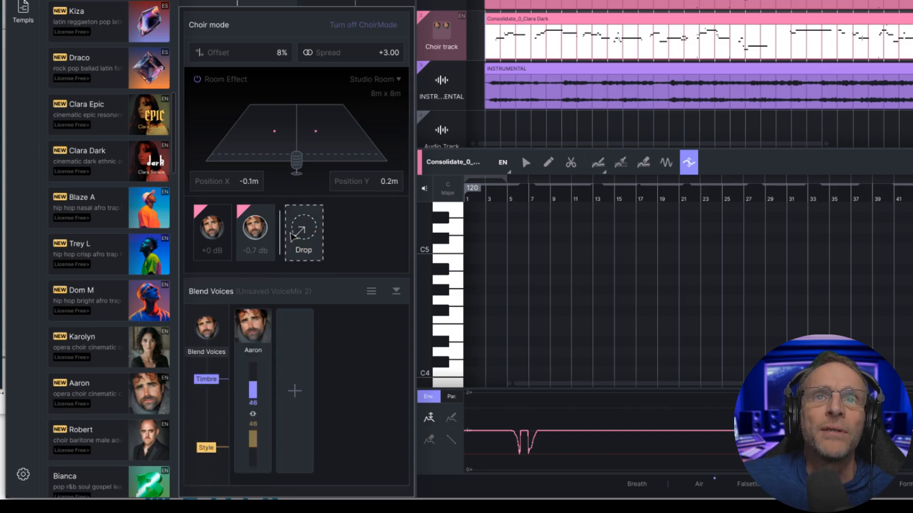
scroll(153, 145, up, 9)
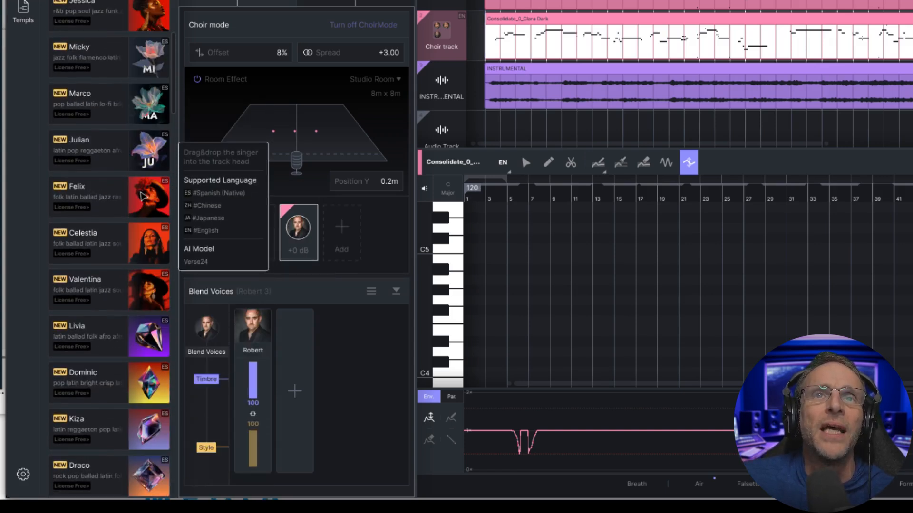
drag(145, 197, 340, 238)
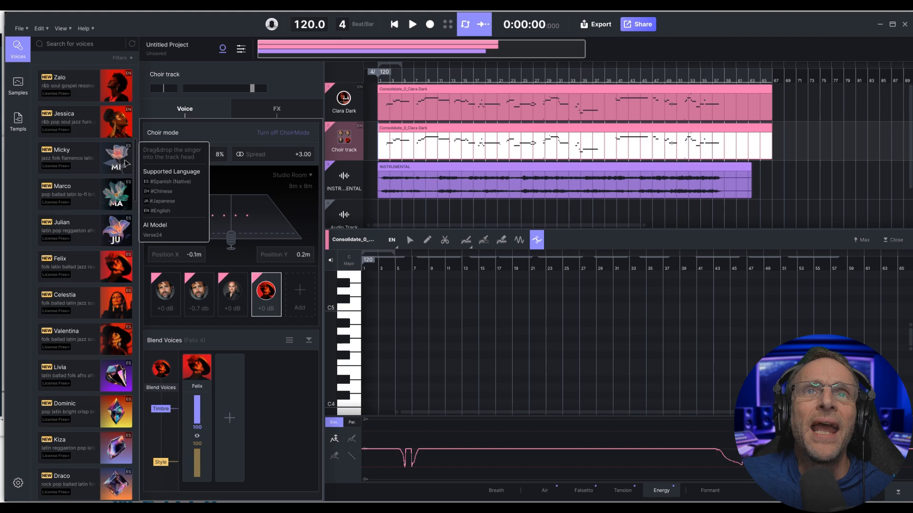
scroll(147, 51, up, 5)
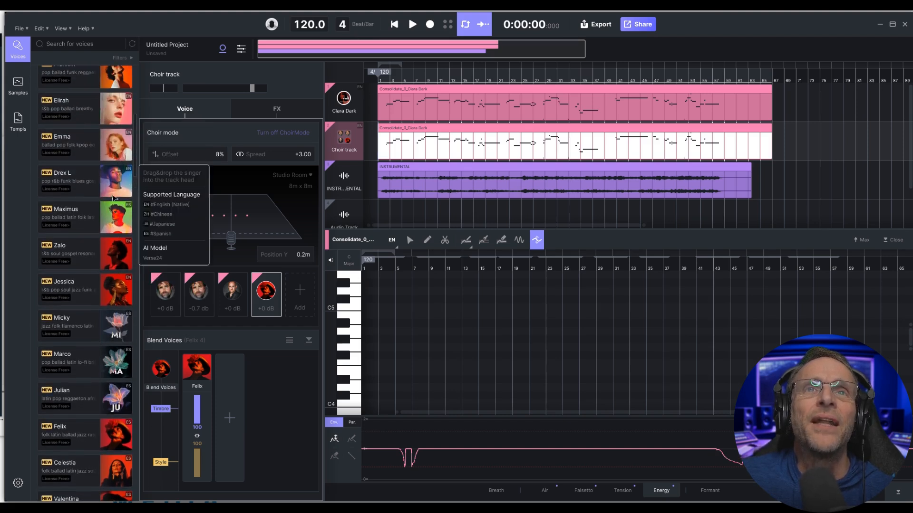
drag(115, 197, 287, 312)
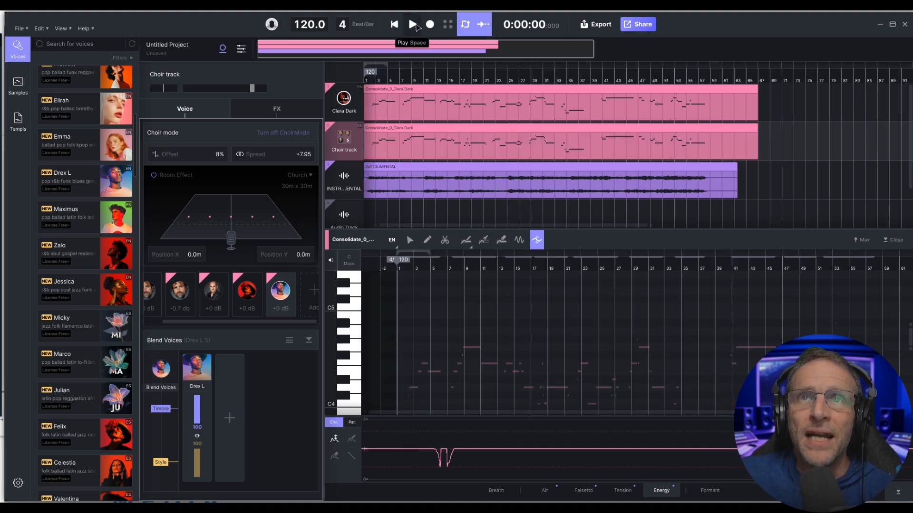
While playing the song, set the choir offset to 11% and move the singers to X -3.8 m, Y 6.6 m.
click(413, 24)
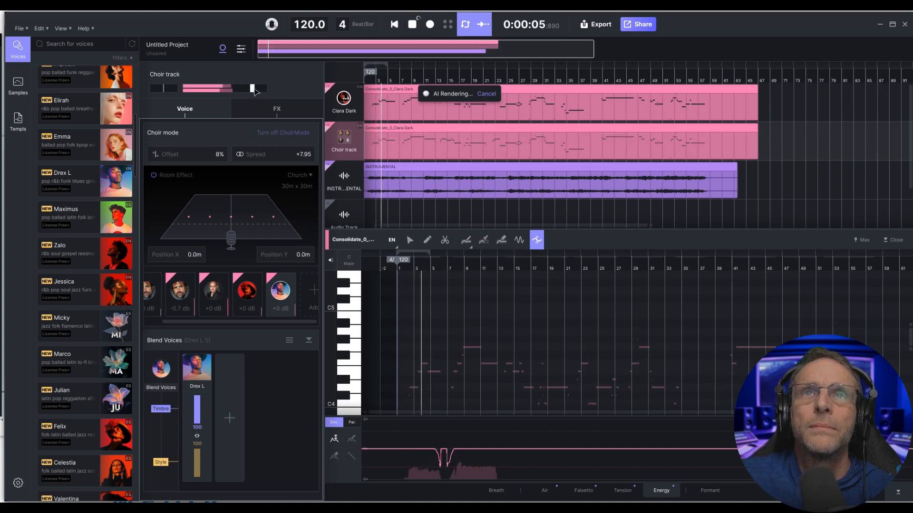
drag(189, 158, 192, 157)
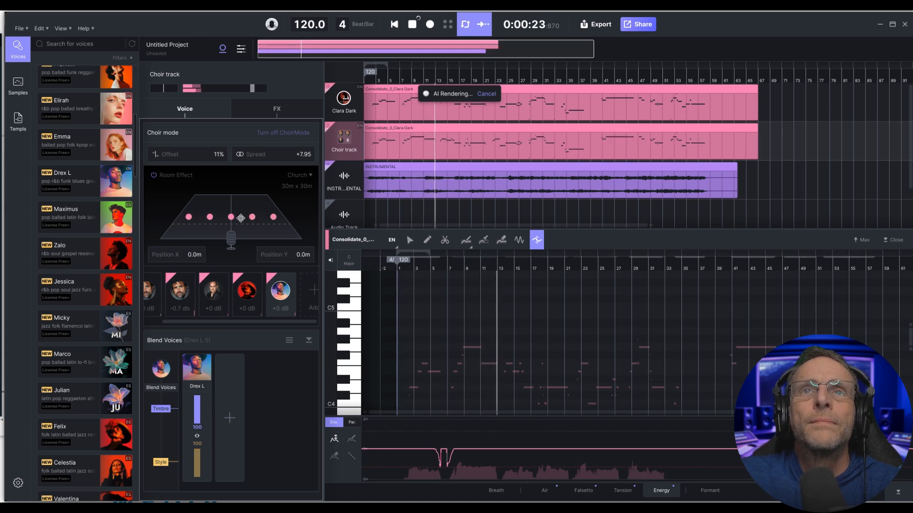
drag(231, 217, 230, 207)
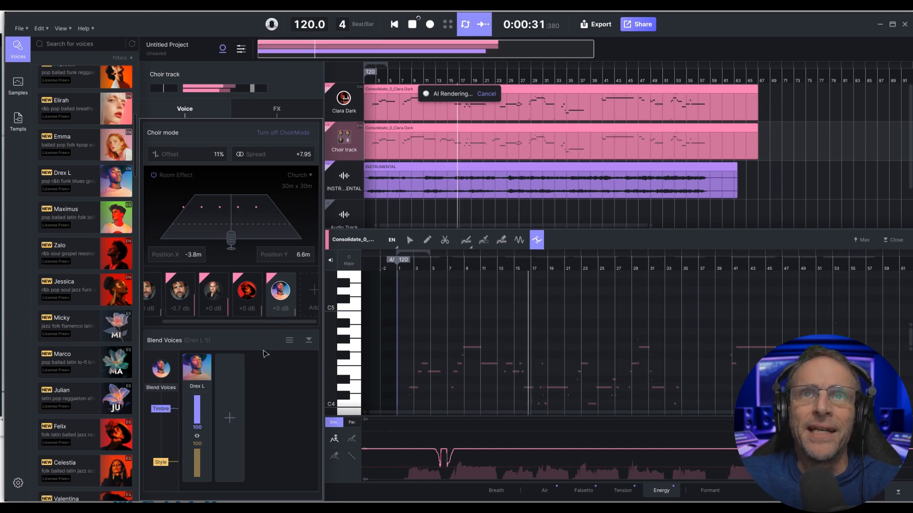
click(412, 23)
Duplicate the choir track and transpose all notes of the copy up one octave.
click(344, 179)
click(346, 157)
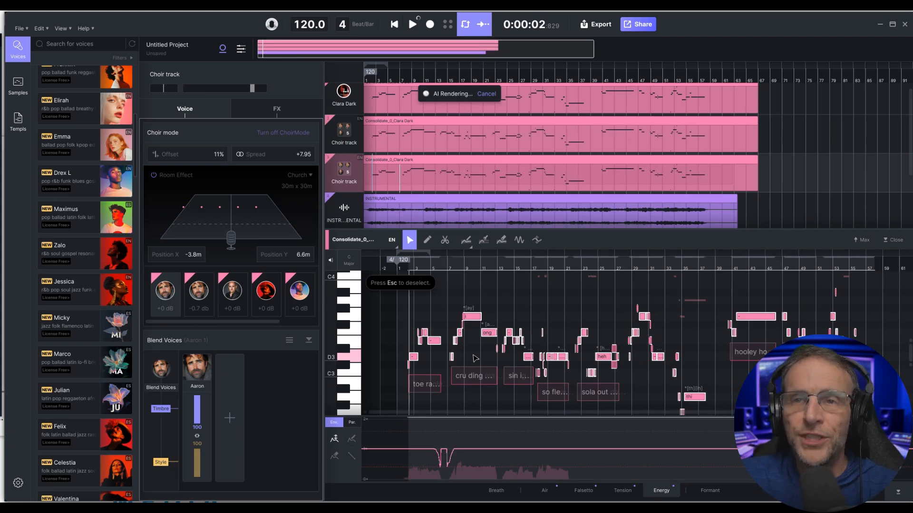
key(shift+Up)
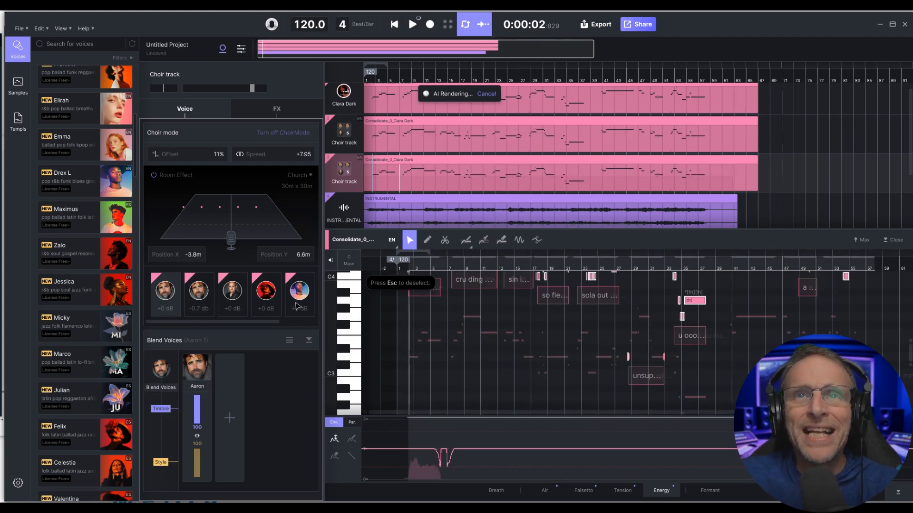
Delete Drex L, Felix, Robert and the second Aaron from the duplicated choir track.
click(311, 292)
click(311, 308)
right_click(266, 293)
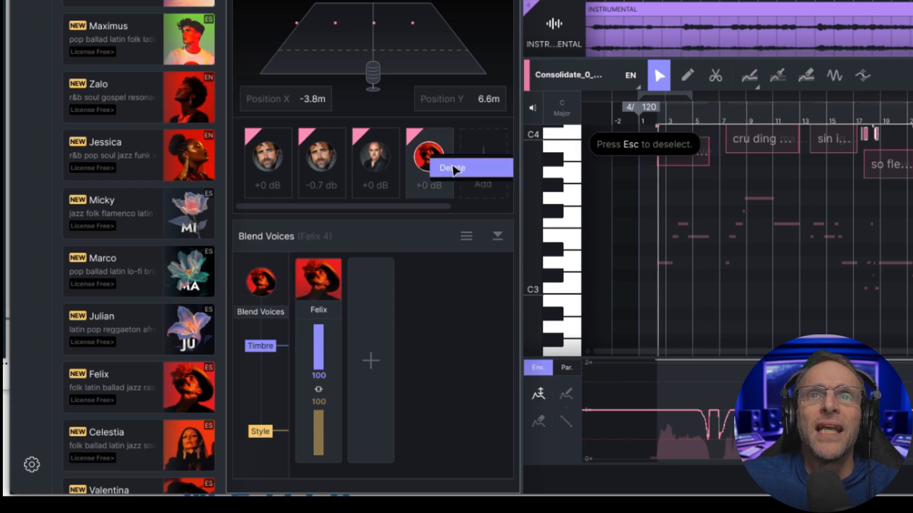
click(282, 298)
click(415, 162)
right_click(375, 163)
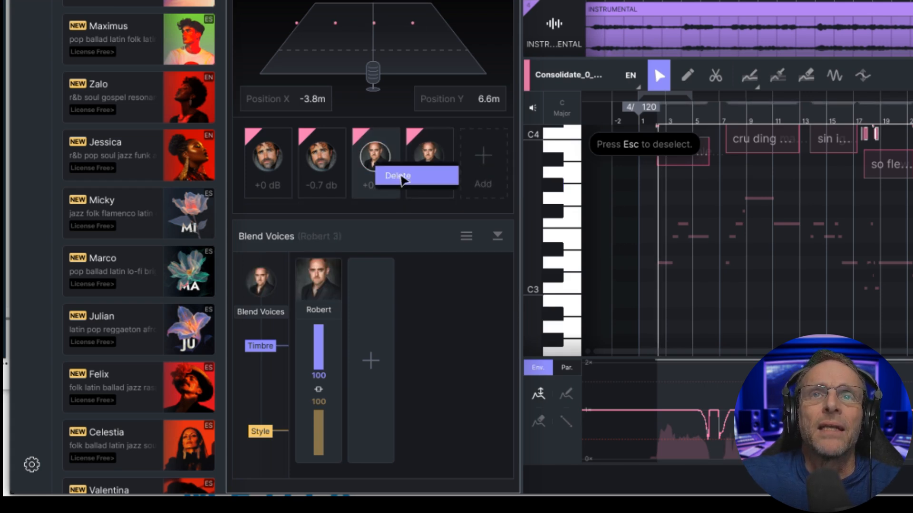
click(401, 175)
right_click(343, 164)
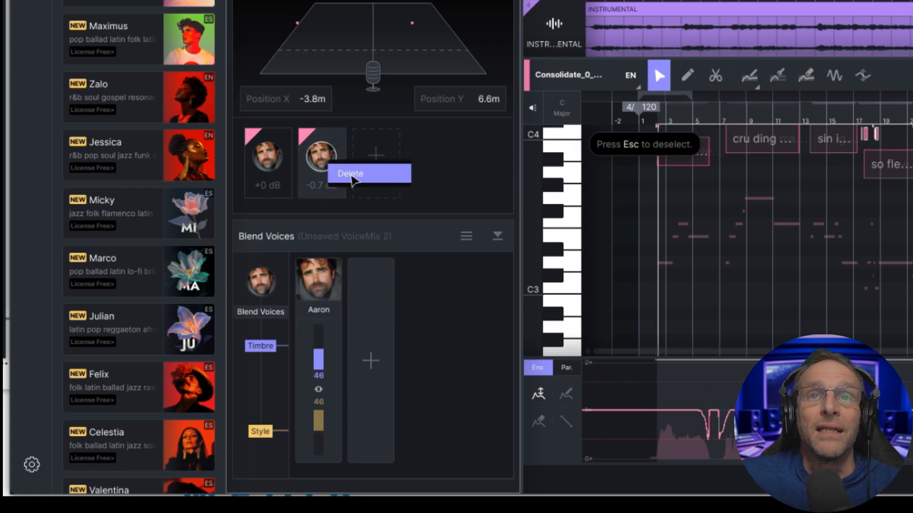
click(353, 177)
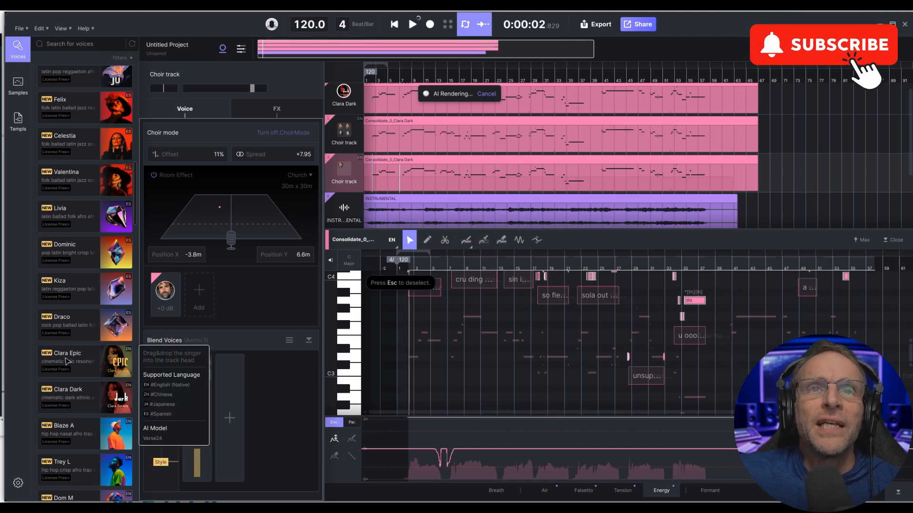
Add the voice Clara Epic to the duplicated choir track and delete its remaining Aaron voice.
drag(65, 360, 166, 293)
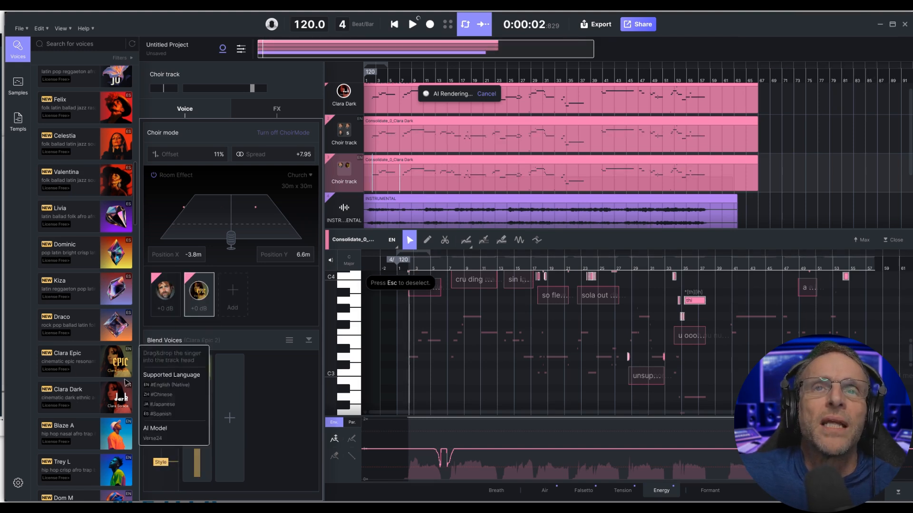
right_click(167, 300)
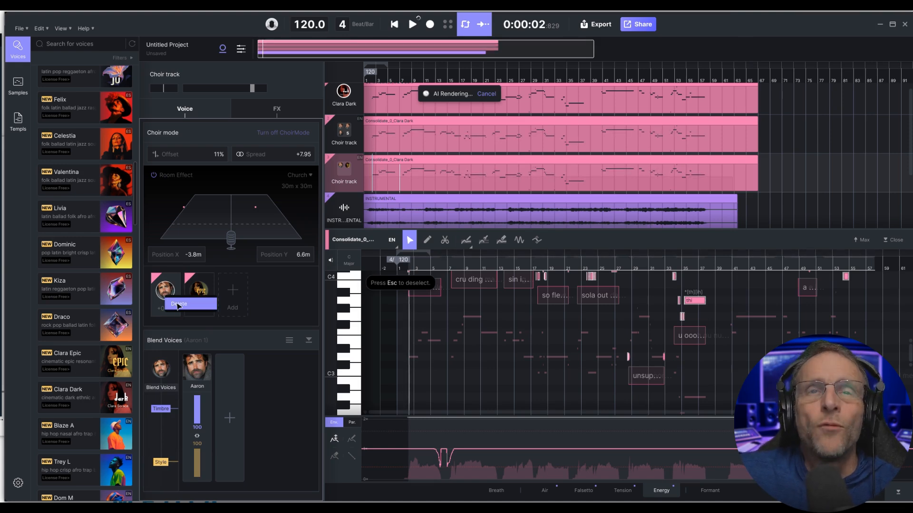
click(178, 305)
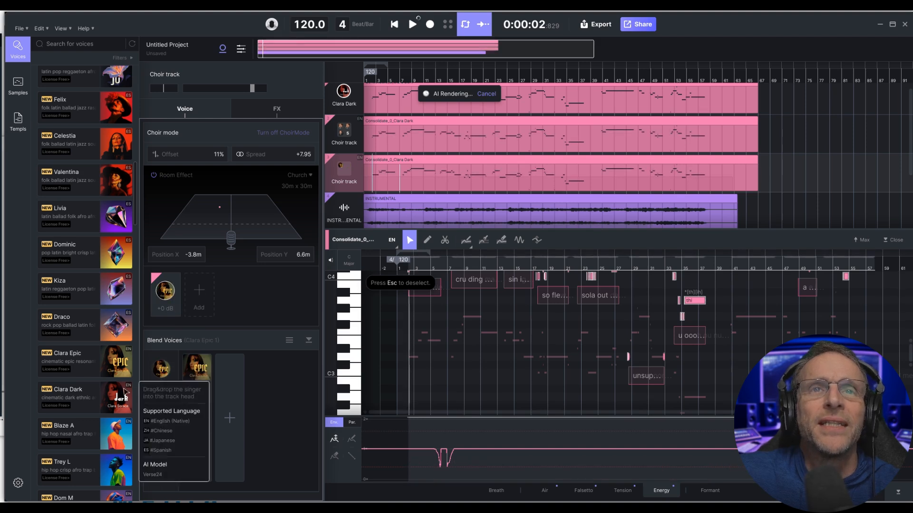
Add the voices Celestia, Emma and Skye to the high choir alongside Clara Epic.
drag(121, 145, 199, 292)
scroll(86, 177, up, 3)
scroll(86, 177, up, 5)
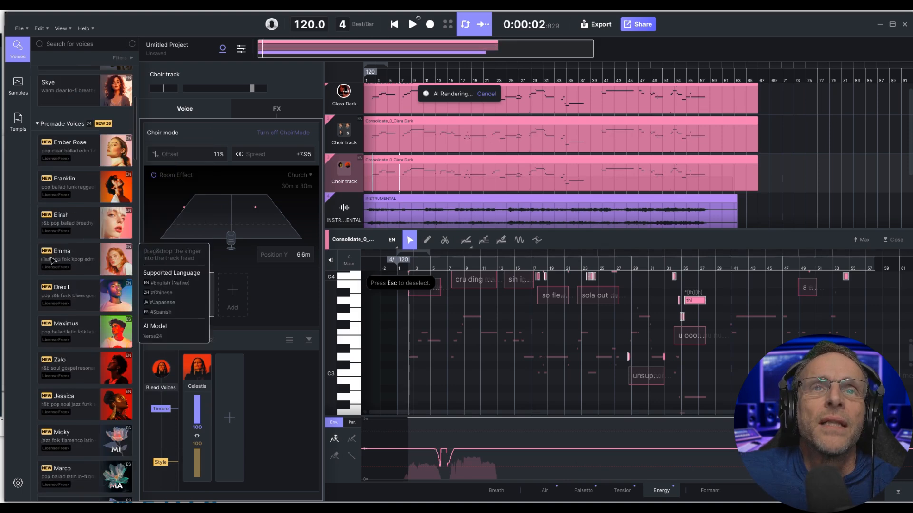
drag(95, 259, 230, 415)
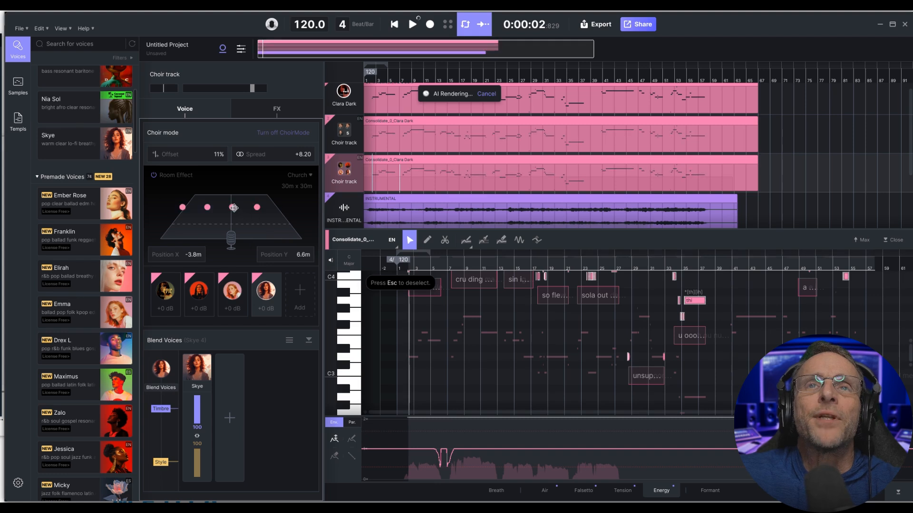
Move the high choir's singers to X 1.5 m, Y -3.0 m and play the song with the new voices.
click(411, 29)
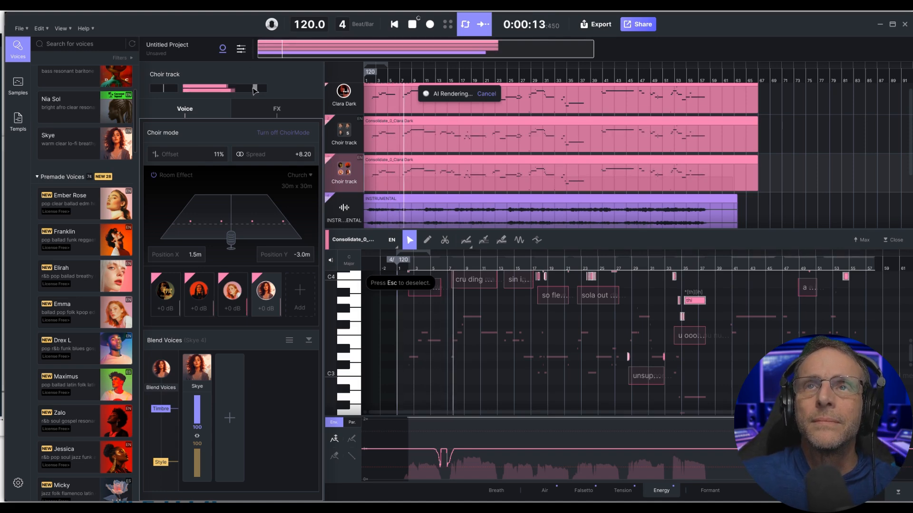
click(414, 26)
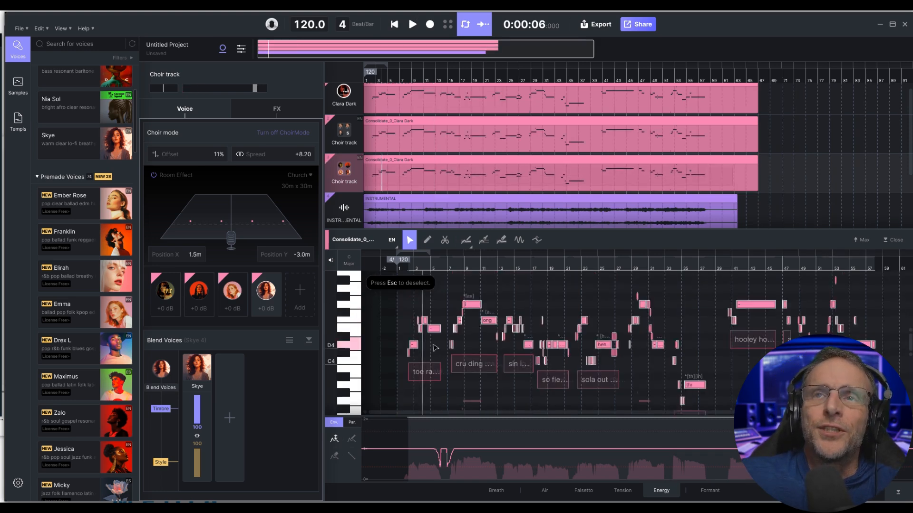
scroll(433, 346, up, 8)
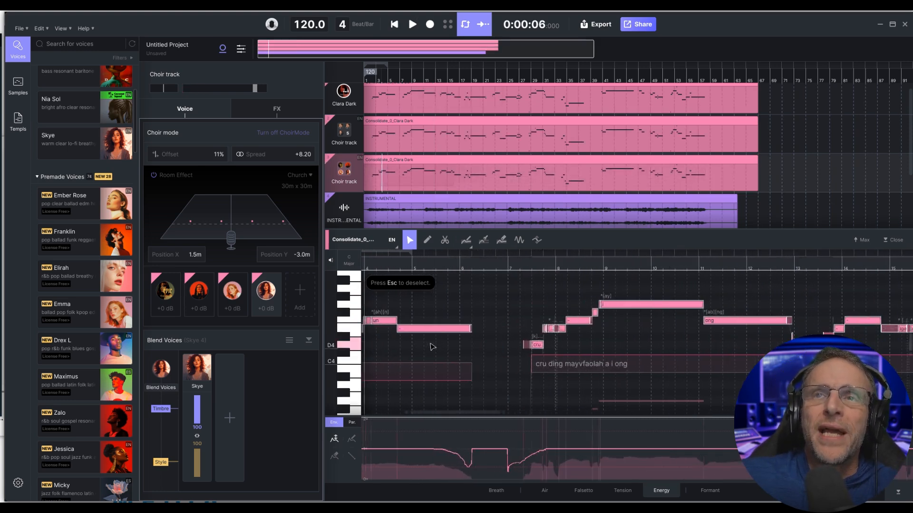
scroll(427, 329, left, 1)
scroll(427, 329, up, 2)
scroll(469, 336, down, 2)
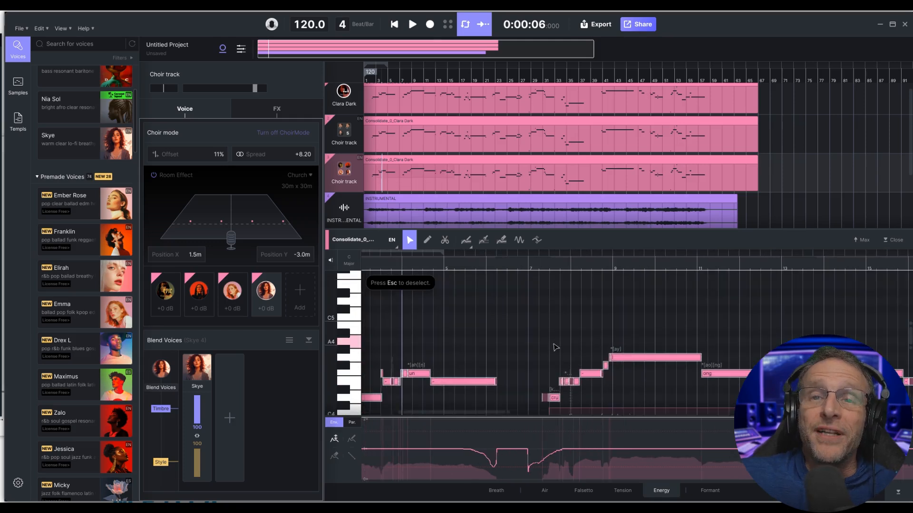
click(412, 25)
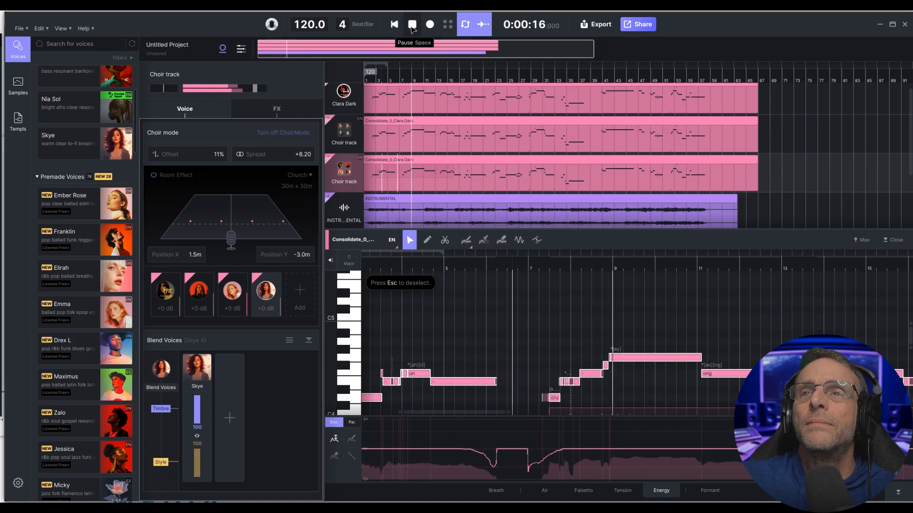
click(412, 25)
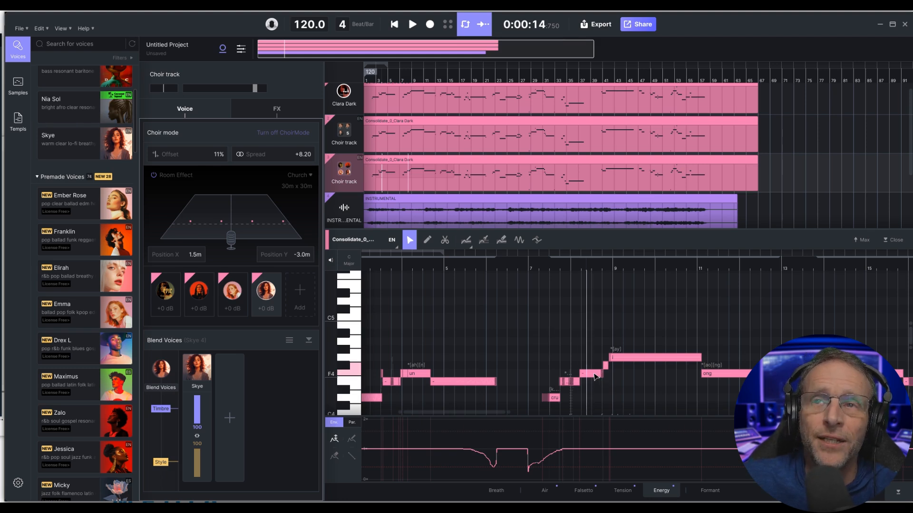
Raise the F4 note before bar 9 to G4 and the long note to A4, and delete the short F#4 note between them.
click(594, 377)
click(412, 24)
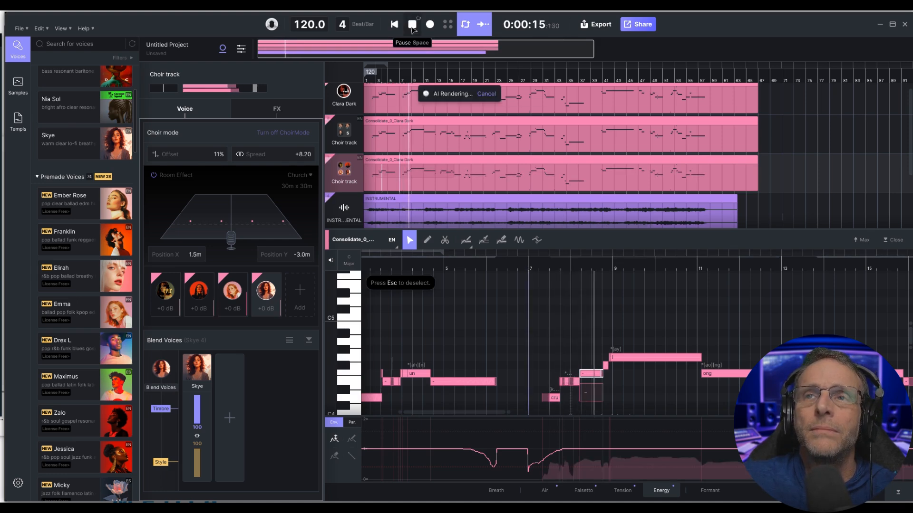
drag(590, 374, 648, 343)
click(605, 365)
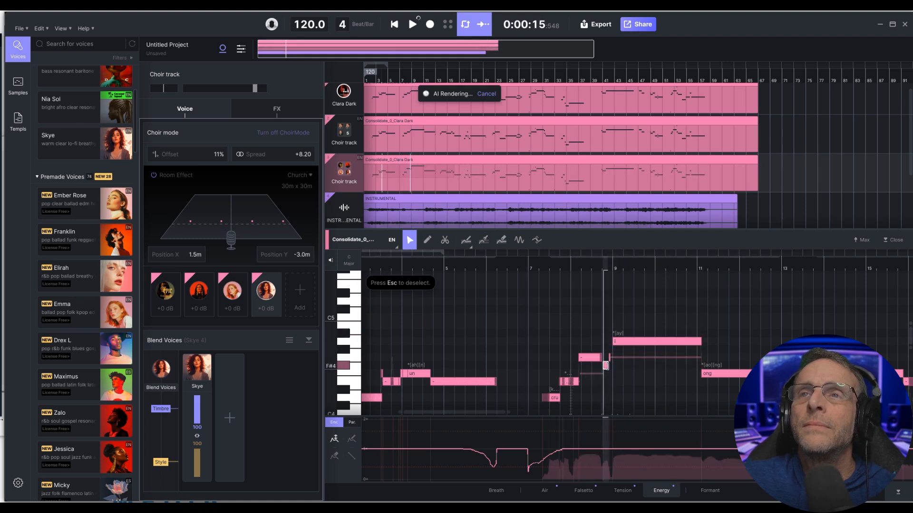
key(Delete)
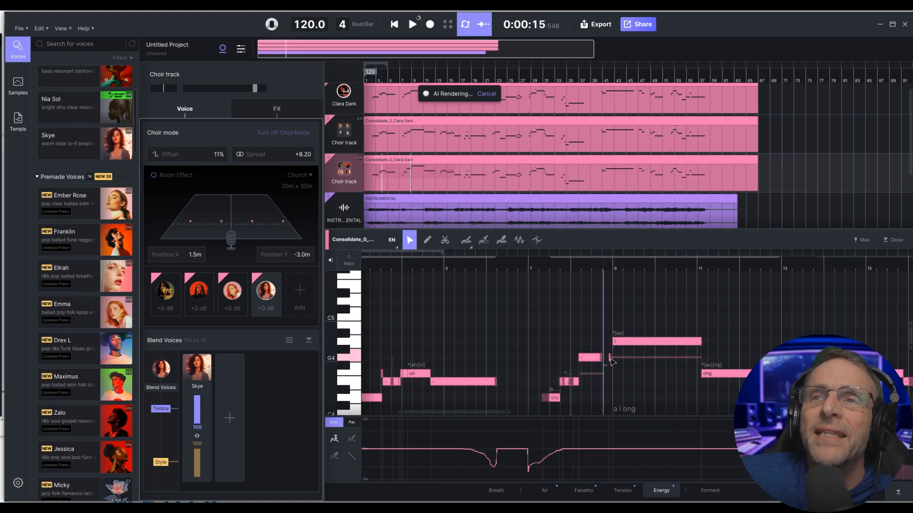
Play back the edited notes around bar 9 of the high choir and select the long A4 note.
scroll(616, 361, up, 5)
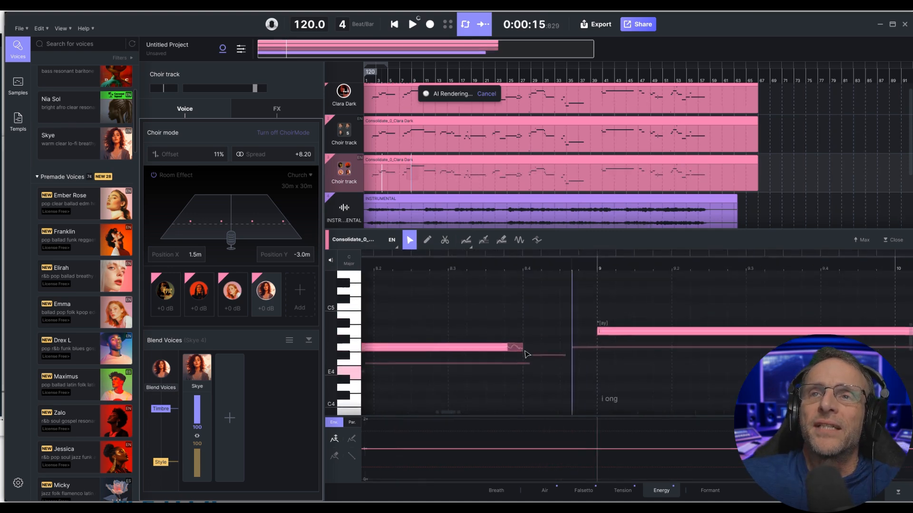
scroll(527, 354, down, 5)
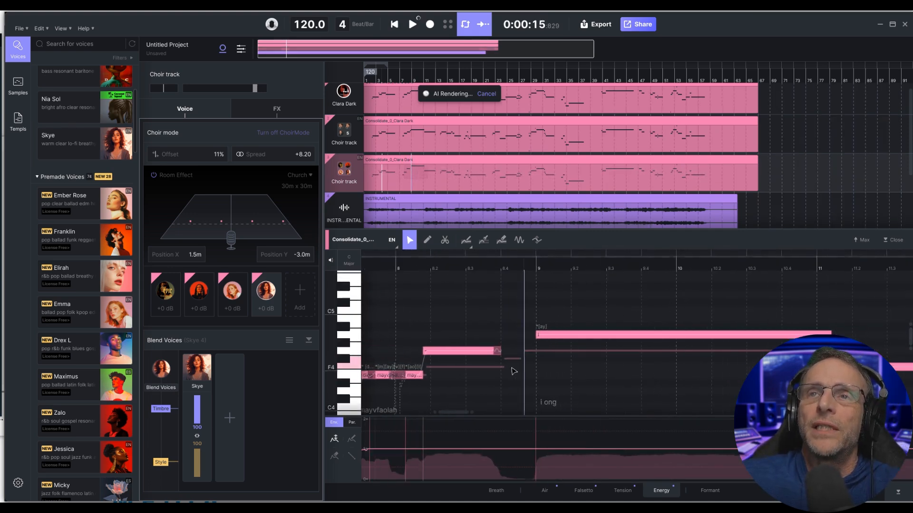
click(413, 23)
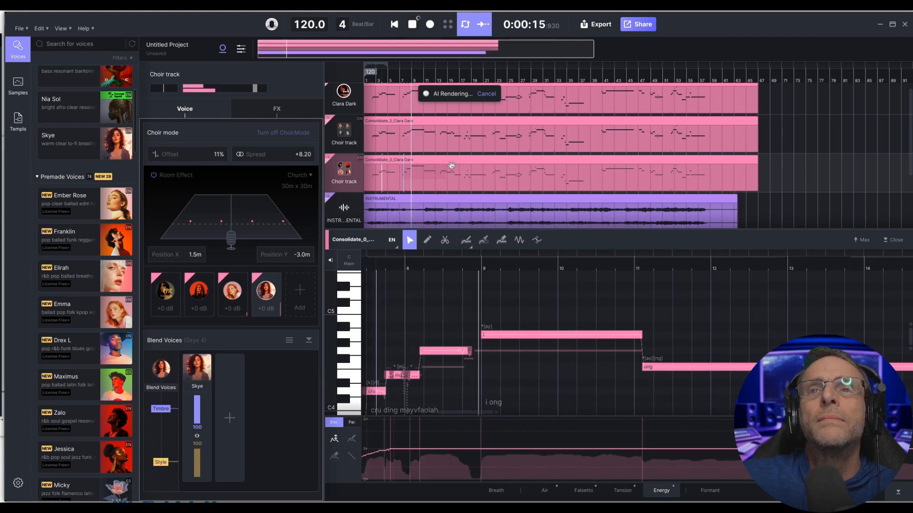
click(412, 24)
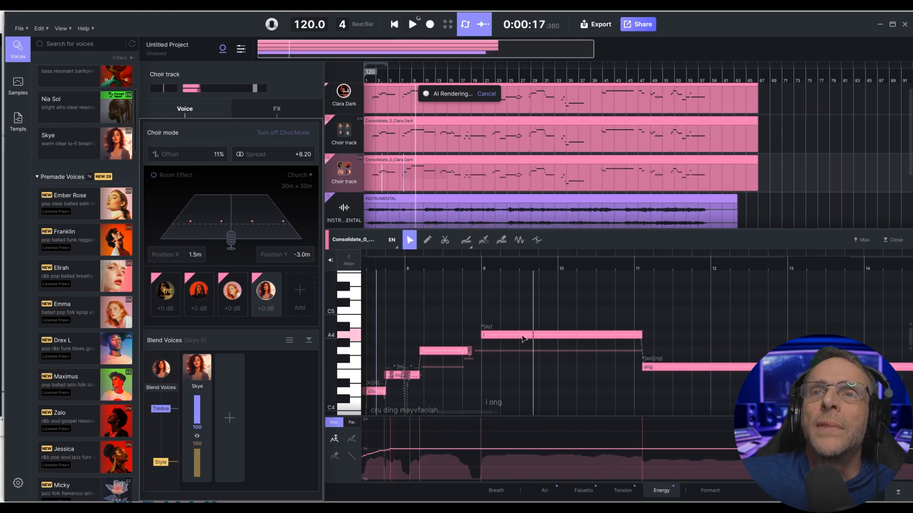
click(504, 343)
click(506, 336)
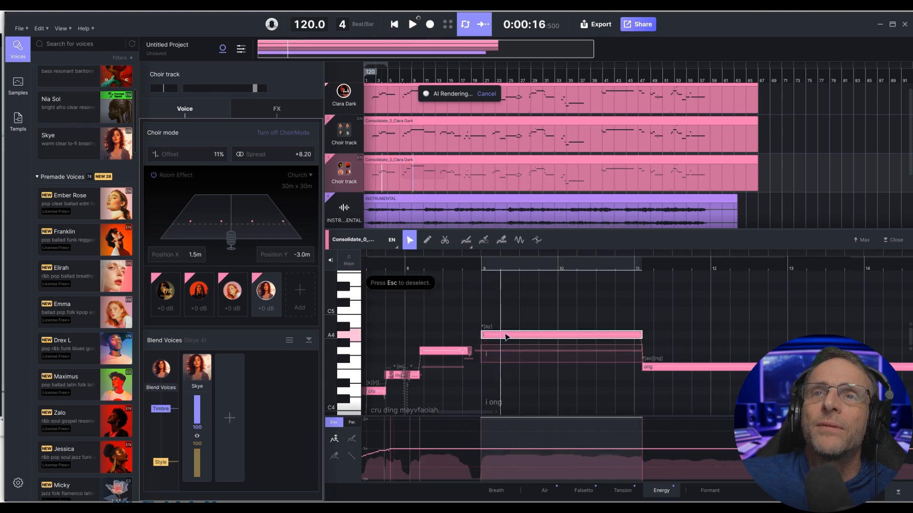
Check the pitch curve around bar 9, lower the G4 note to D4 and the long note to A#3, and replay the phrase.
click(466, 240)
click(412, 24)
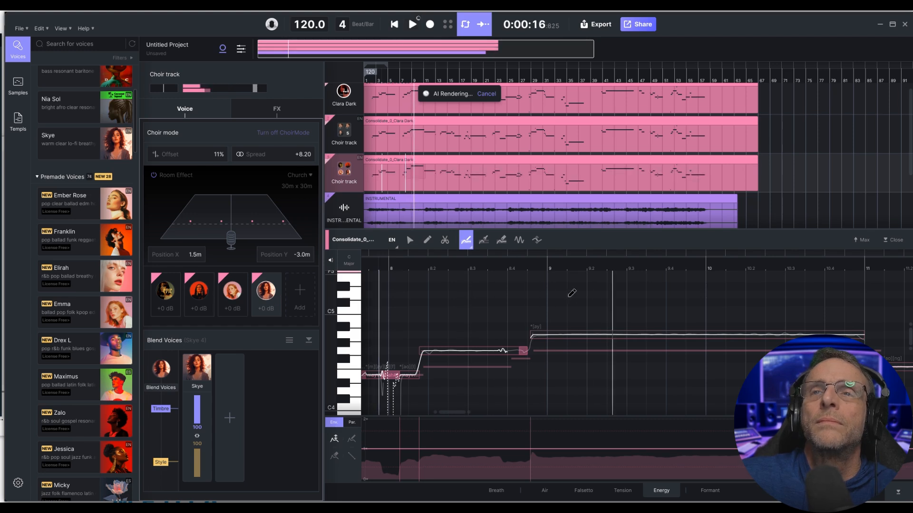
click(412, 25)
click(412, 24)
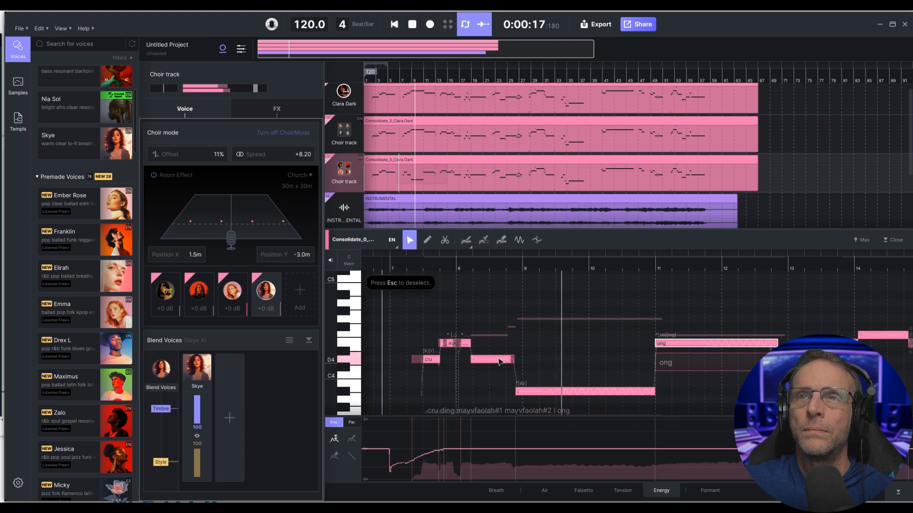
Split the "ong" note at bar 12 and lower its second half to D4.
scroll(499, 360, down, 3)
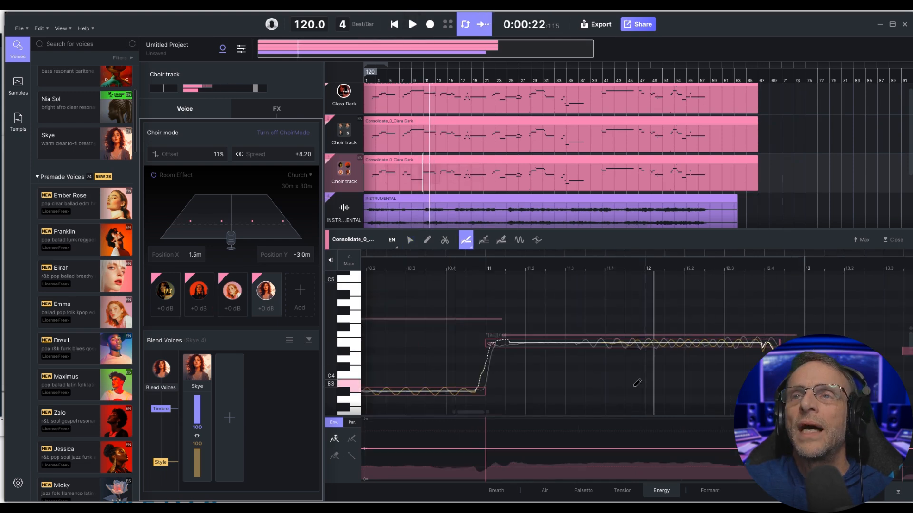
click(647, 269)
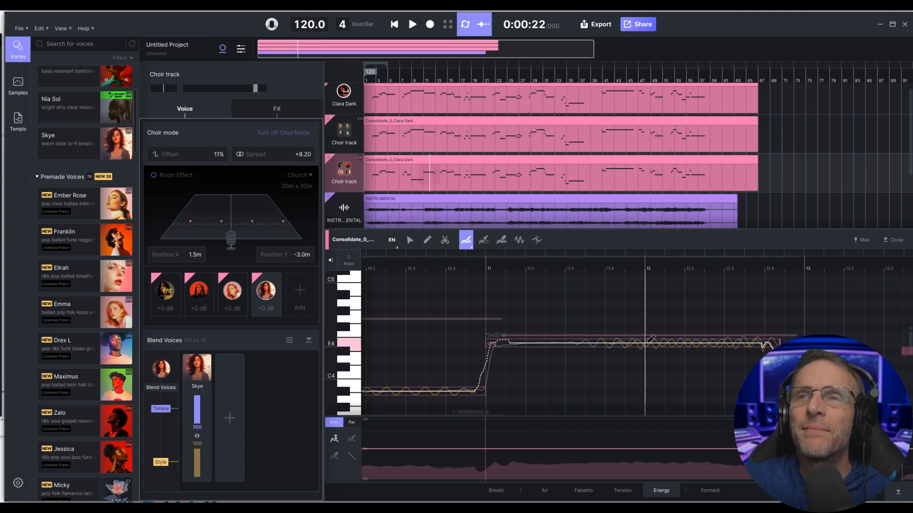
click(446, 241)
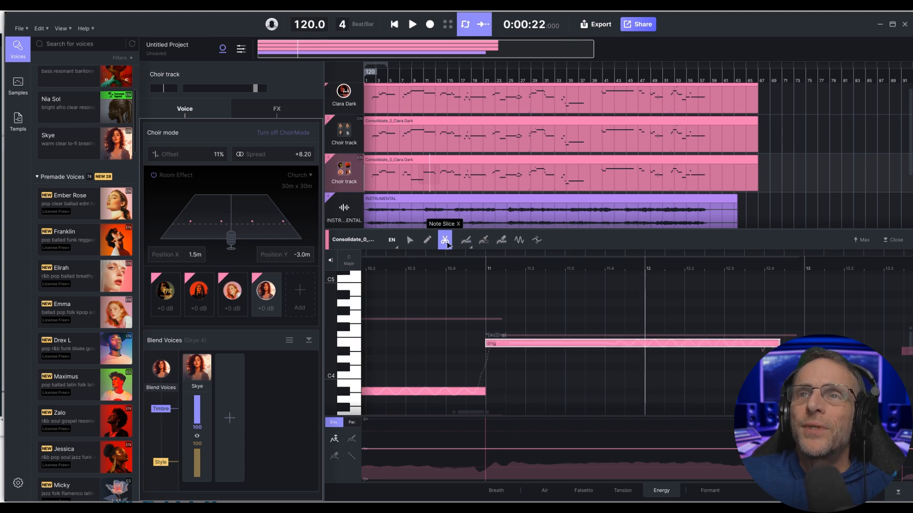
click(660, 351)
click(410, 240)
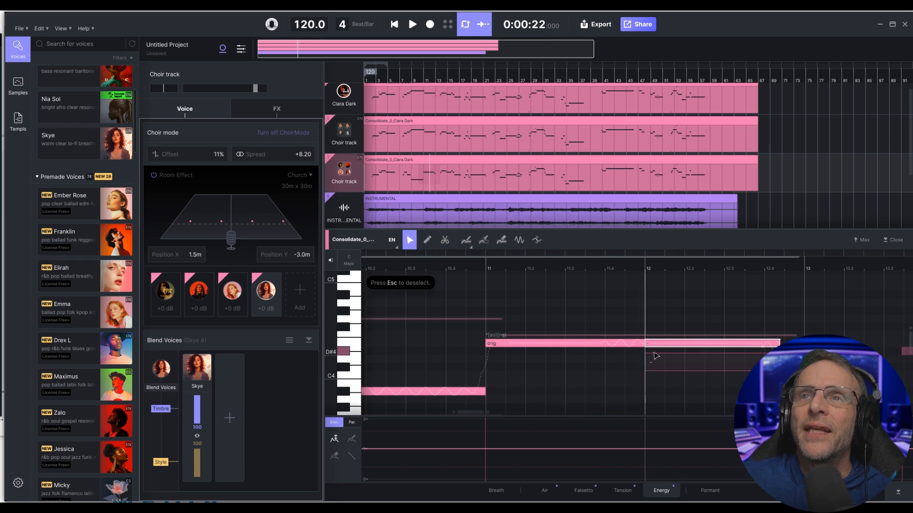
drag(668, 346, 669, 360)
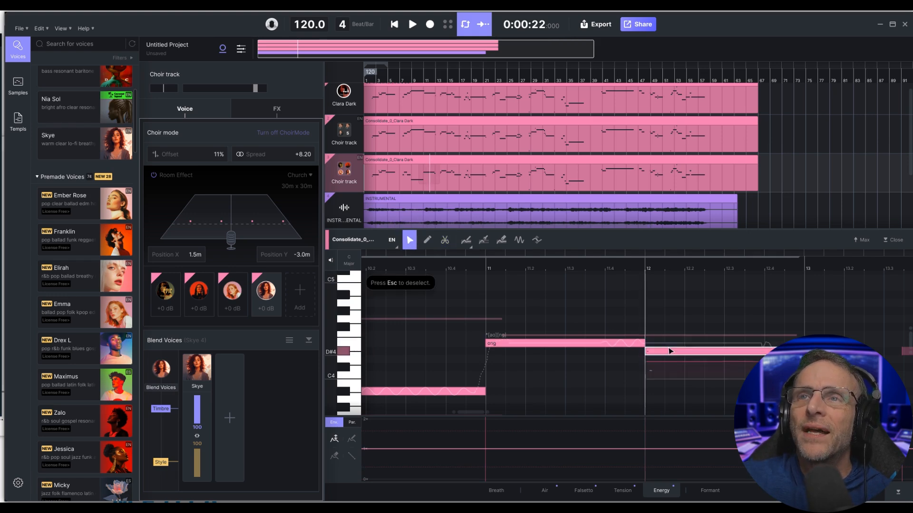
Play the phrase with the split "ong" note, return the playhead to the start and look over the following notes.
click(454, 272)
key(space)
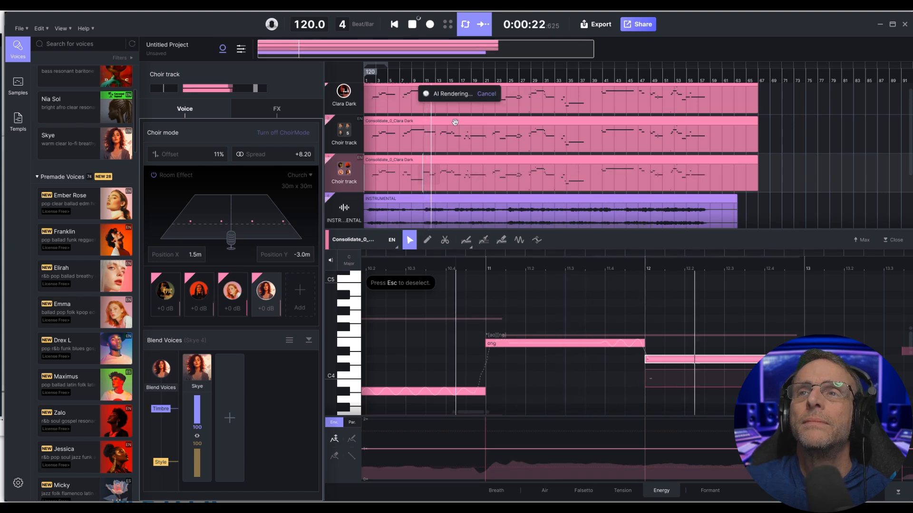
click(405, 26)
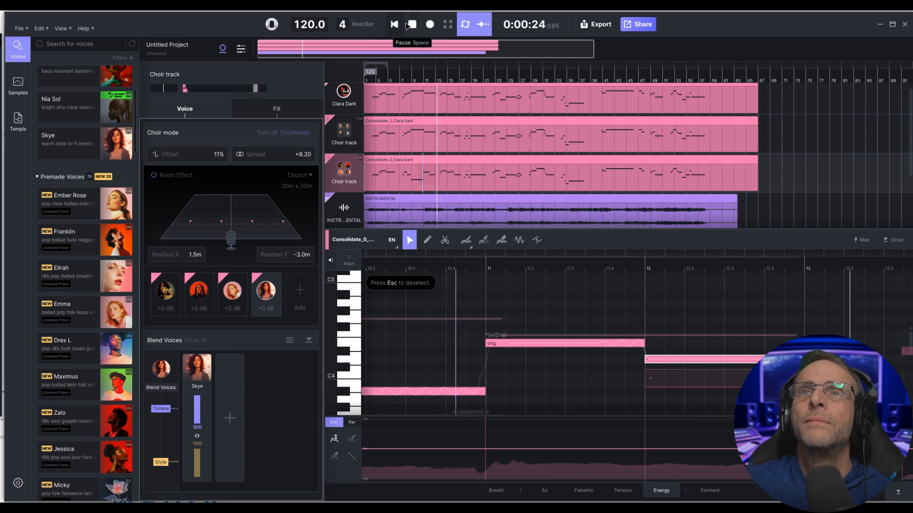
click(394, 24)
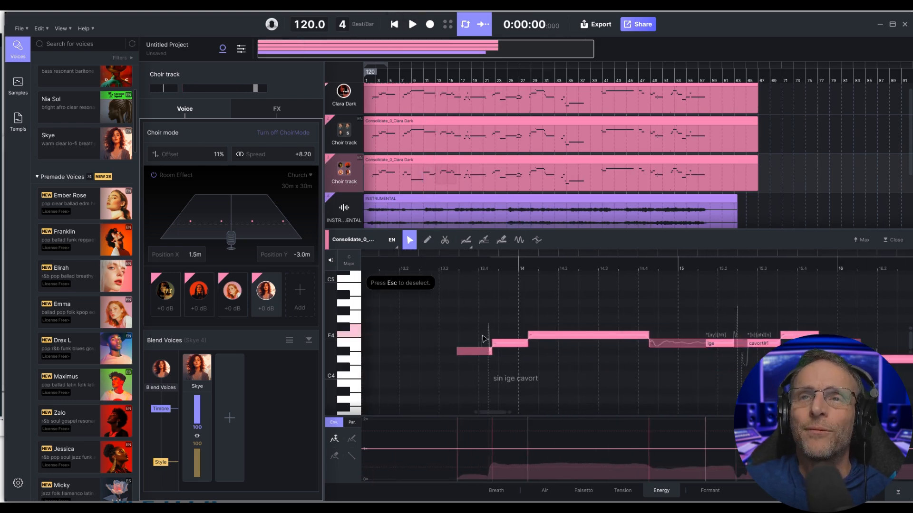
scroll(481, 339, down, 1)
scroll(481, 339, down, 3)
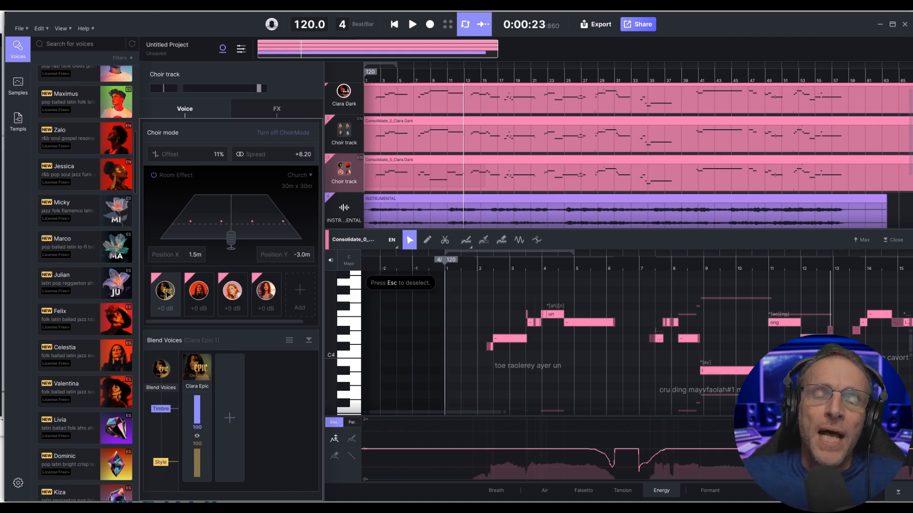
Show the song templates and open the full template collection in the online Creative Library in the browser.
click(18, 122)
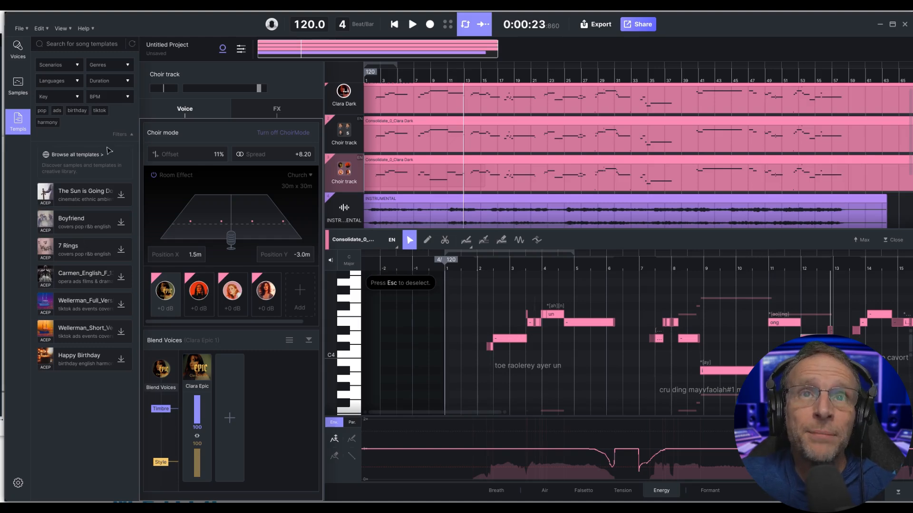
click(95, 166)
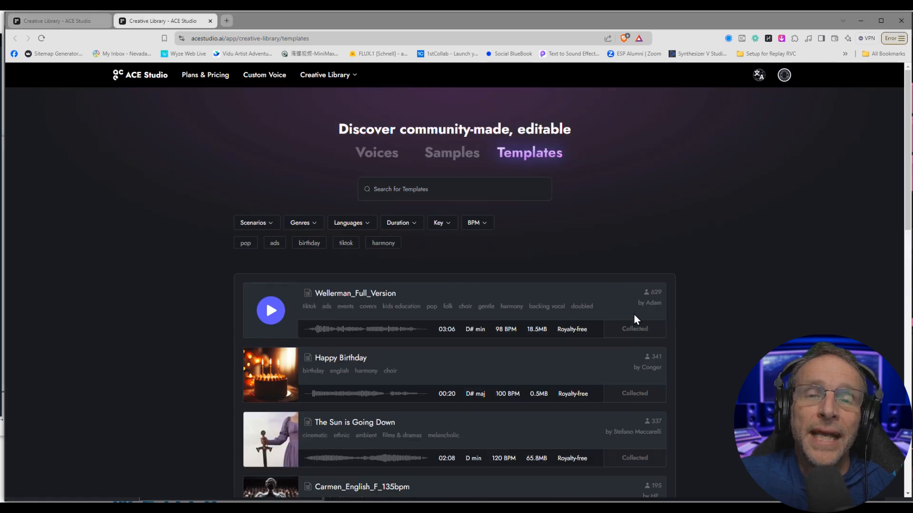
Switch the Creative Library to community voices and play the preview of the Skye voice.
scroll(704, 295, down, 2)
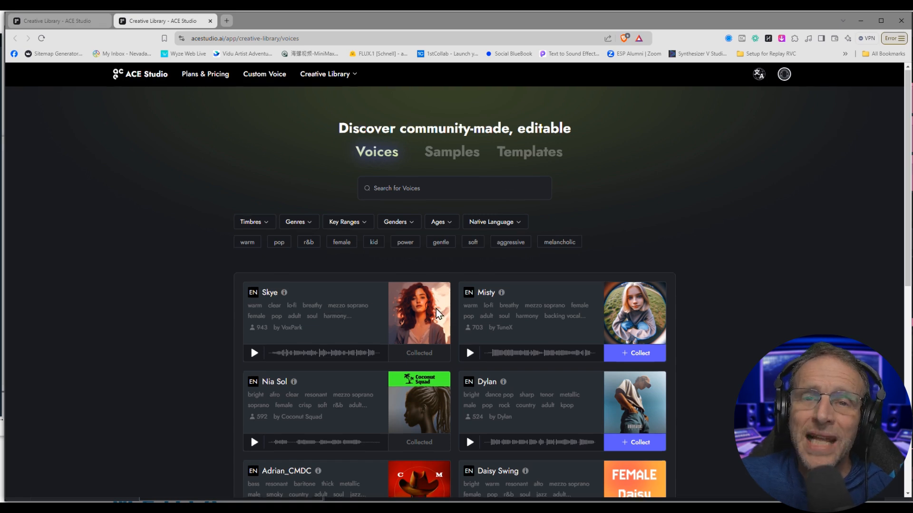
scroll(471, 290, down, 1)
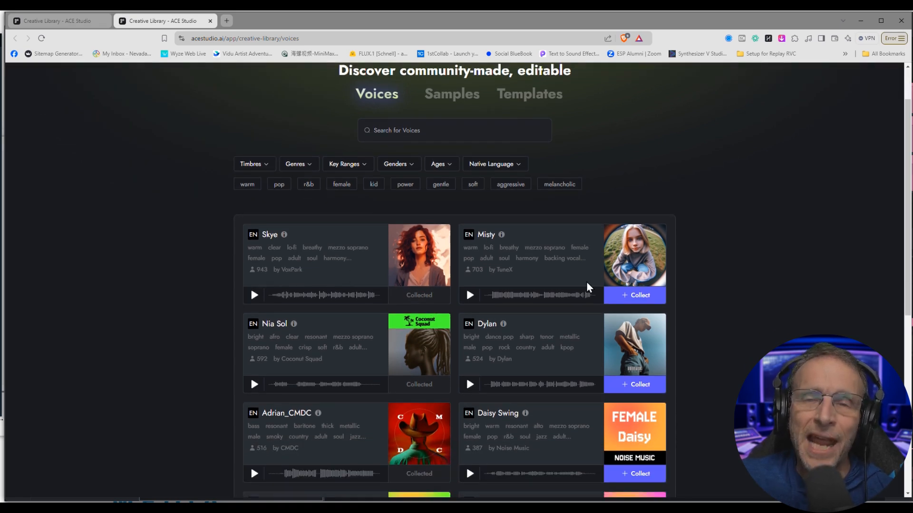
click(254, 296)
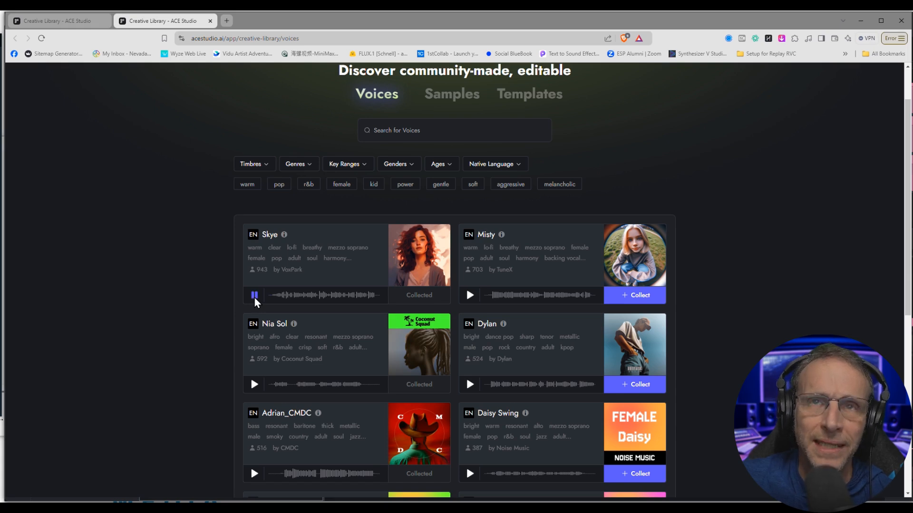
Play the preview of the Dylan voice and browse further down the community voices.
click(469, 385)
scroll(487, 407, down, 3)
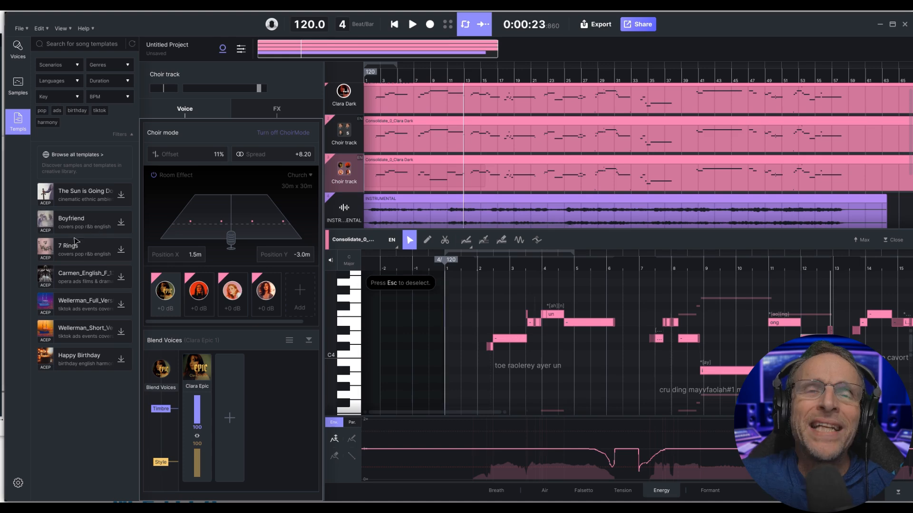
Return to ACE Studio, load the 7 Rings song template and play its opening phrases.
double_click(71, 250)
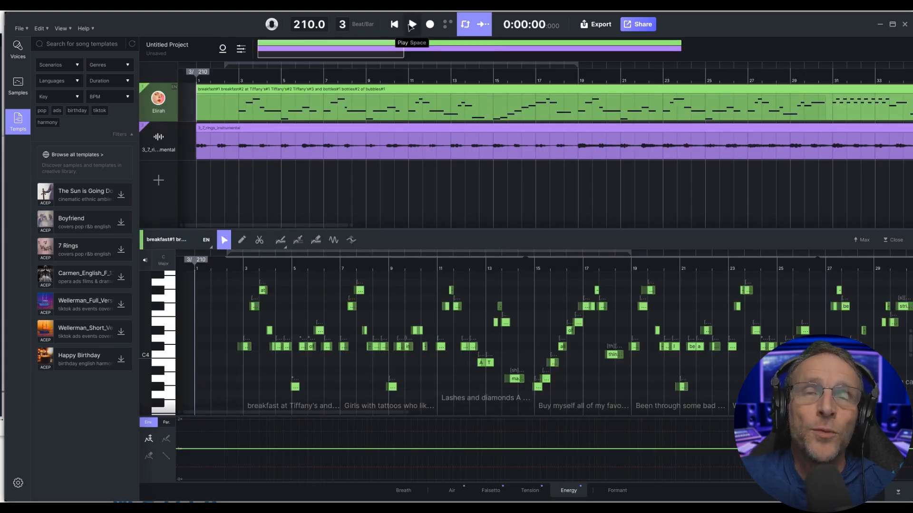
click(410, 25)
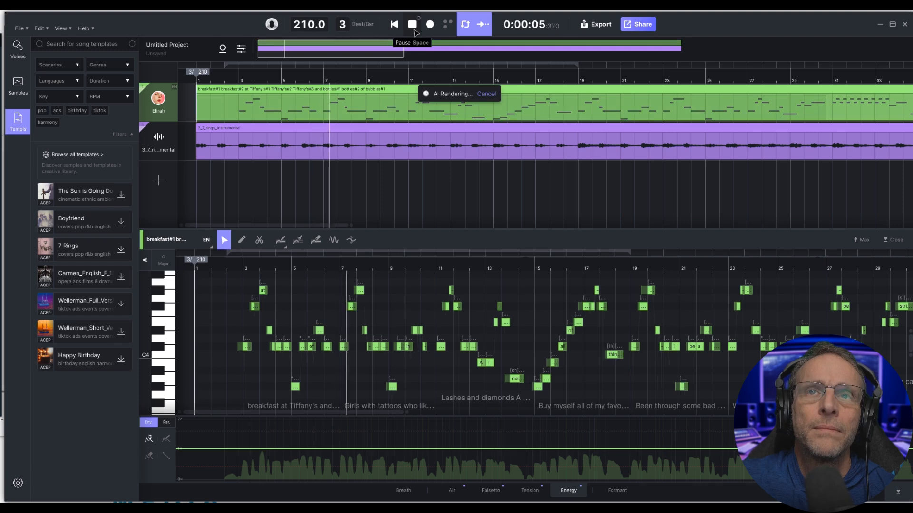
click(413, 27)
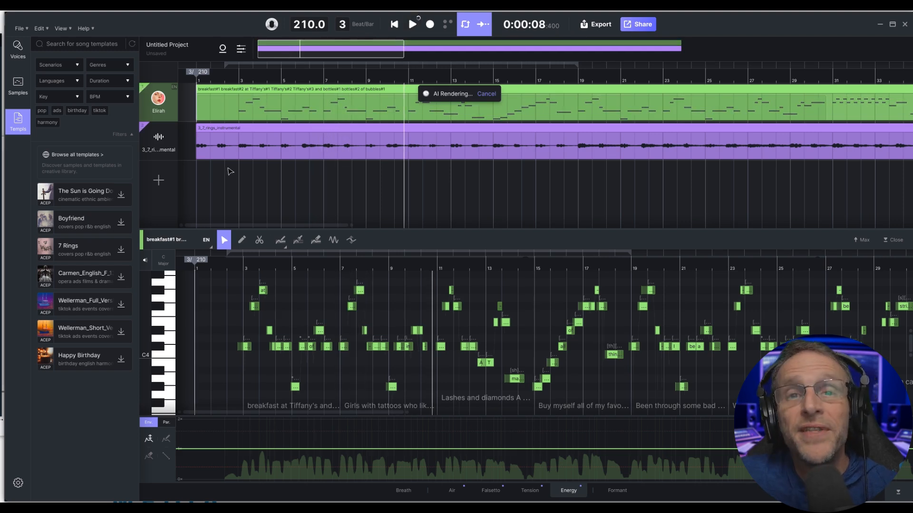
Assign the Clara Epic voice to the vocal track and play the opening from around bar 2.
click(157, 114)
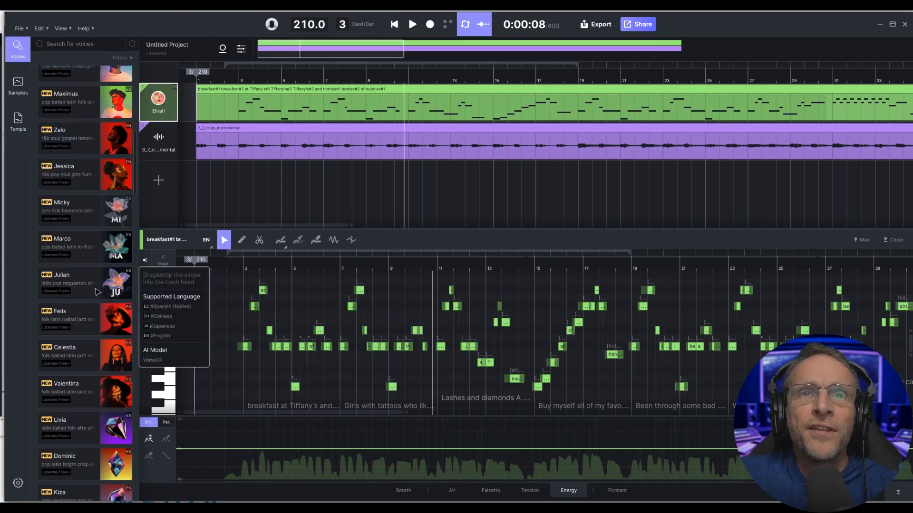
drag(71, 394, 186, 116)
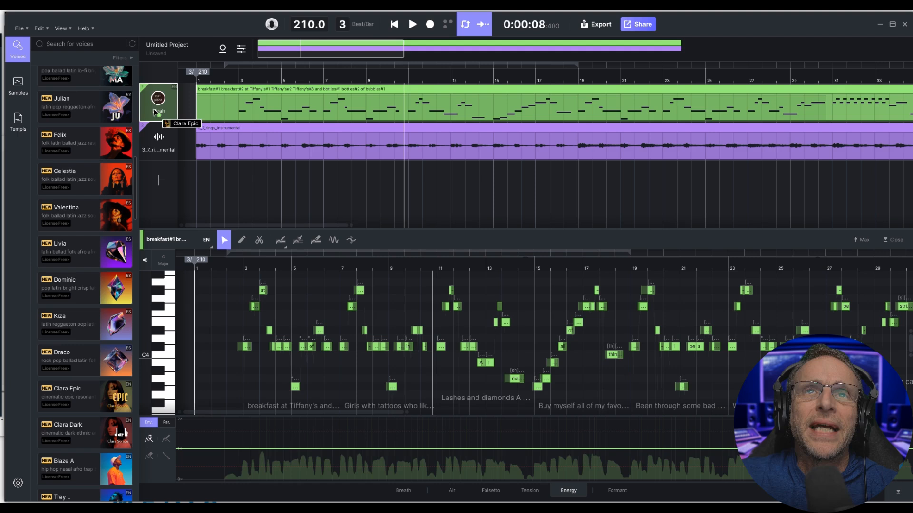
click(232, 82)
key(space)
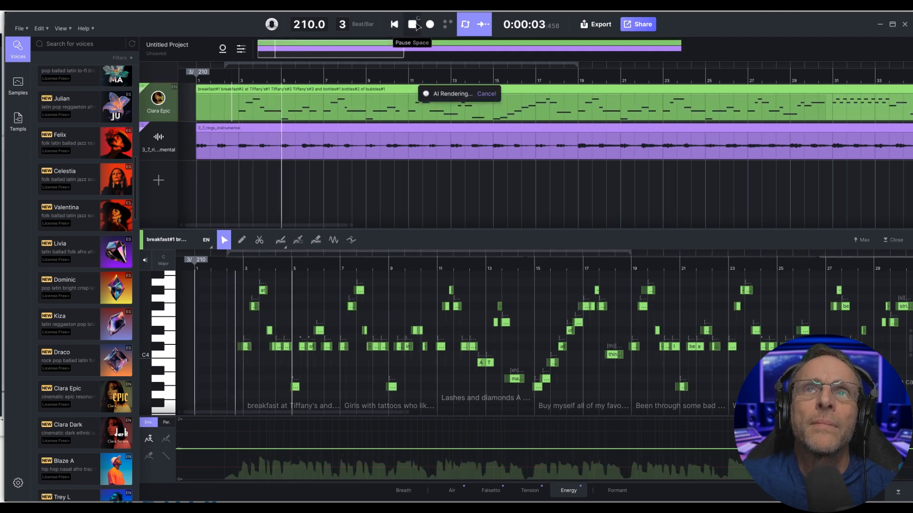
click(412, 26)
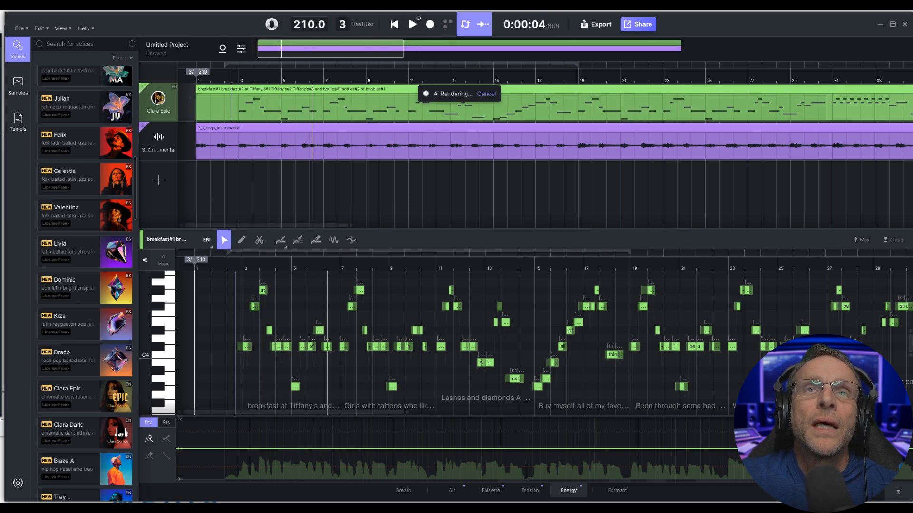
Solo the vocal track and play the opening with its vocal effect settings shown.
click(171, 101)
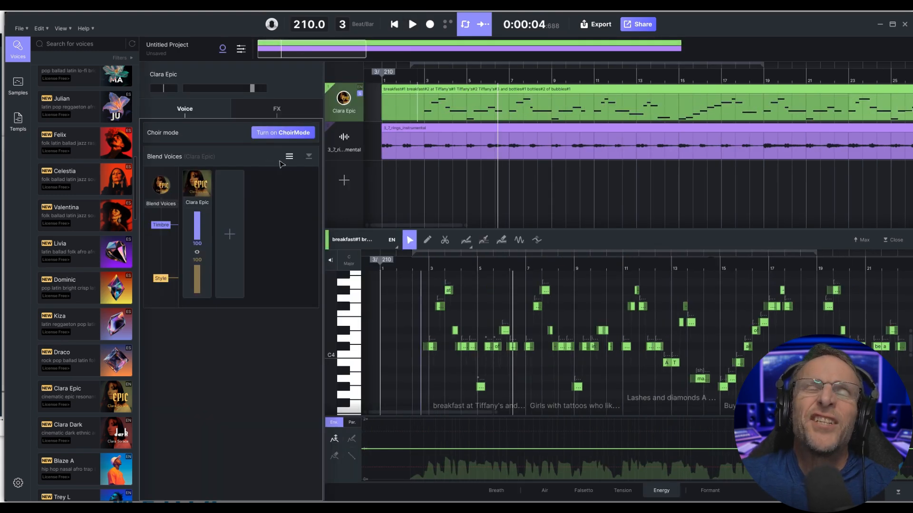
click(266, 112)
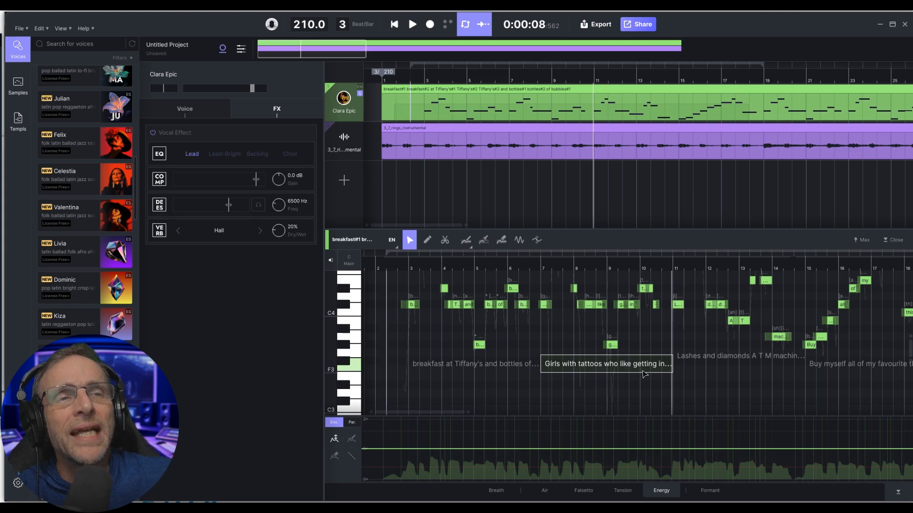
click(418, 83)
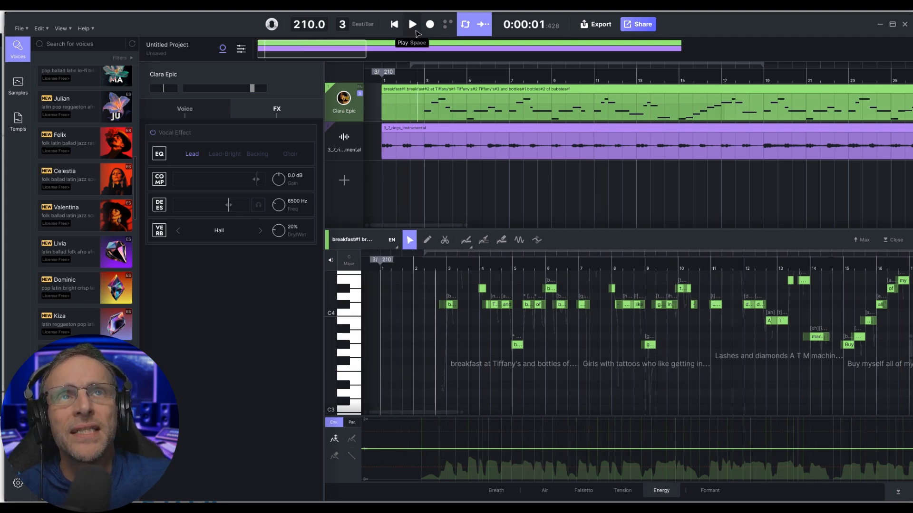
click(413, 24)
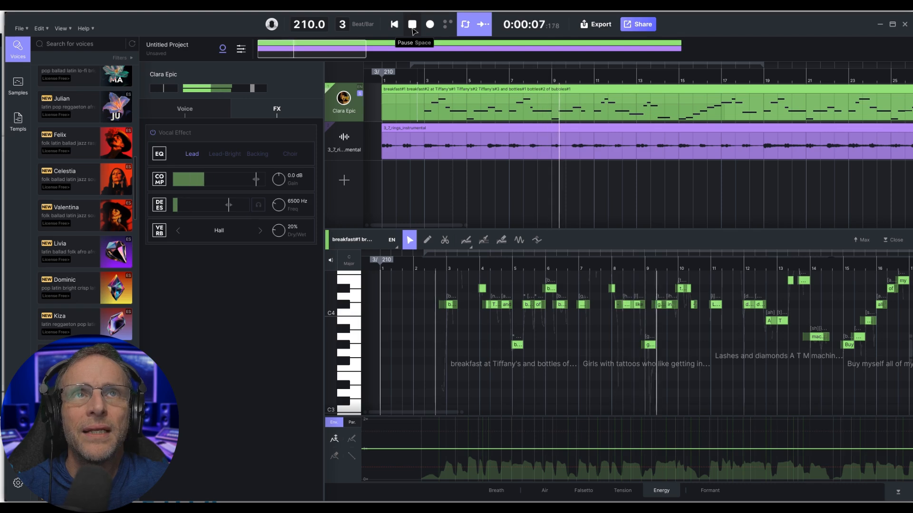
click(412, 28)
Assign the collected Skye voice to the vocal track and play the opening.
mouse_move(97, 181)
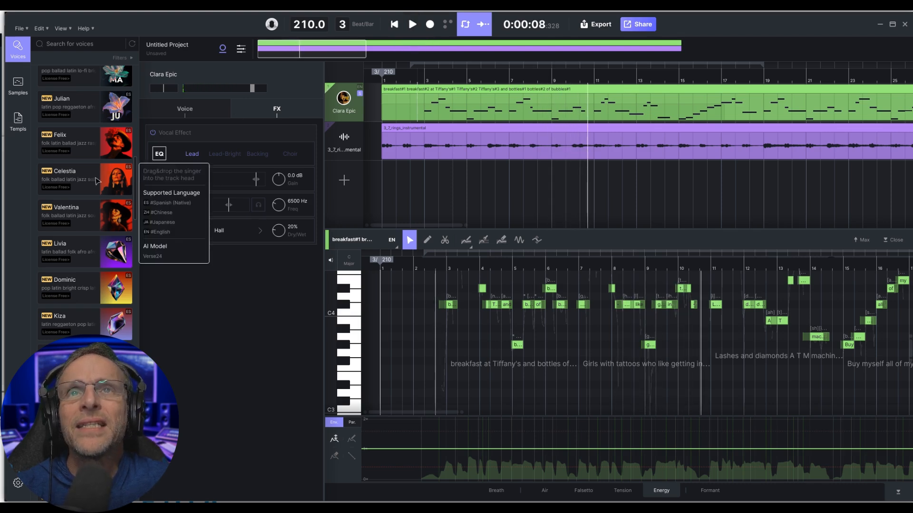
scroll(107, 185, up, 10)
drag(114, 275, 353, 110)
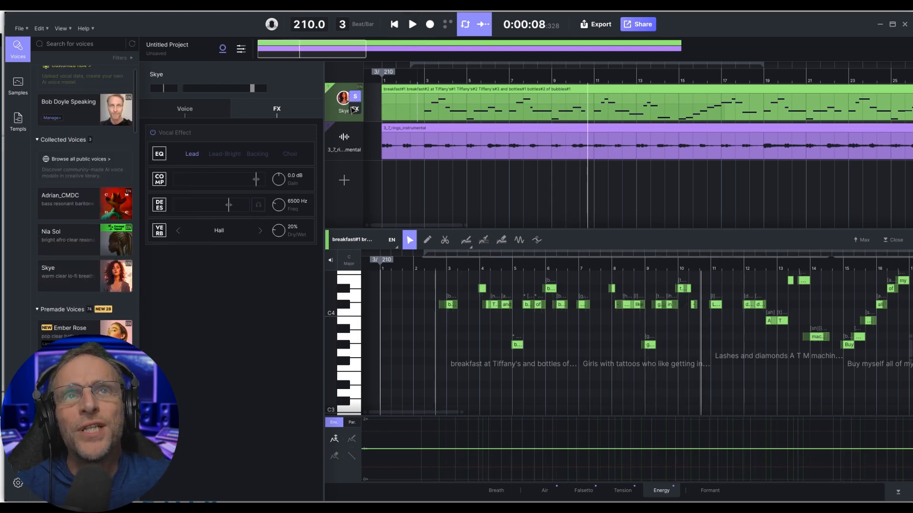
click(412, 24)
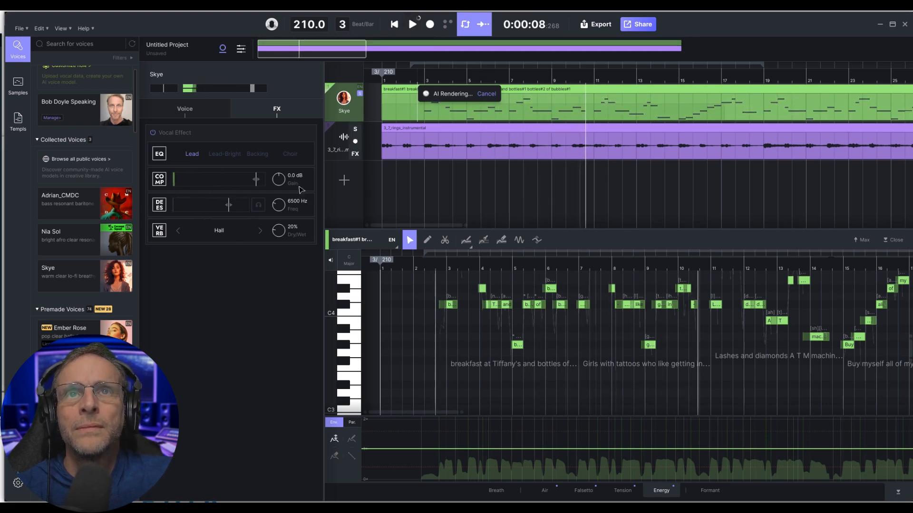
click(412, 25)
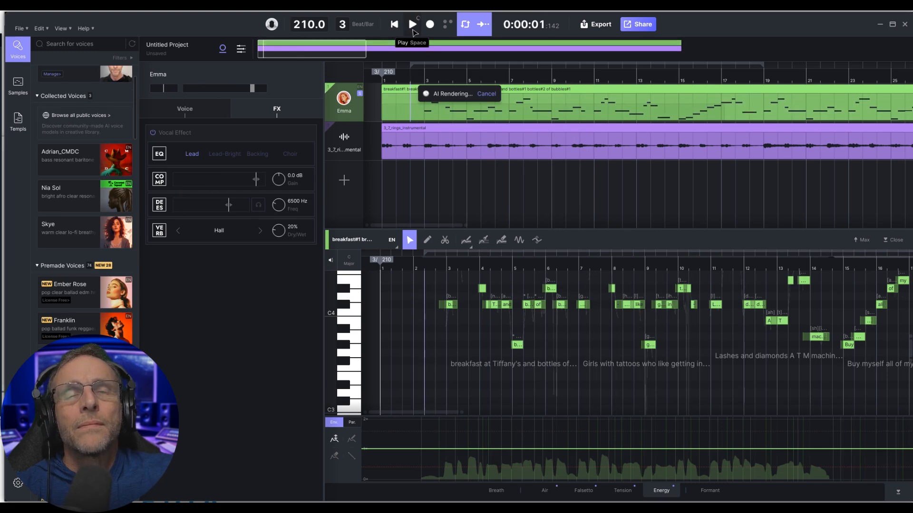
Play the opening with the Emma voice on the vocal track.
click(413, 24)
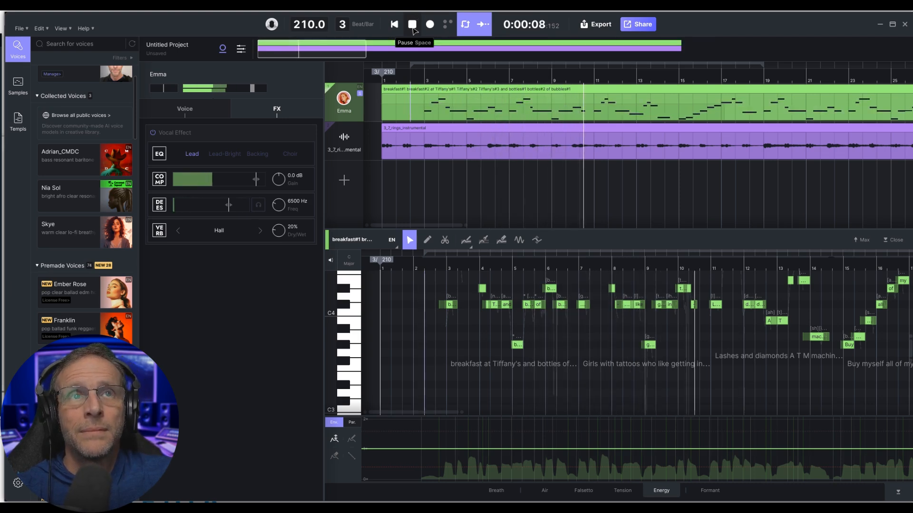
click(413, 30)
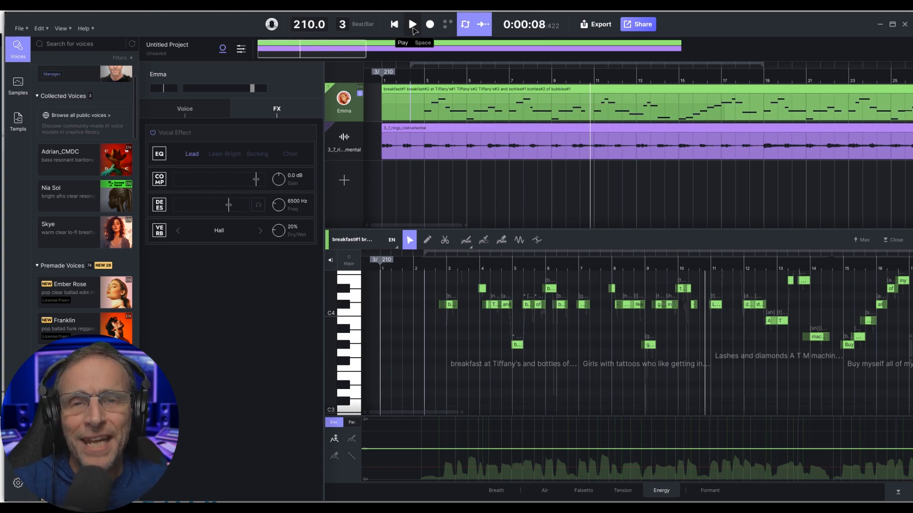
Duplicate the Emma track and lower all notes in the copy by one octave.
right_click(349, 122)
click(368, 150)
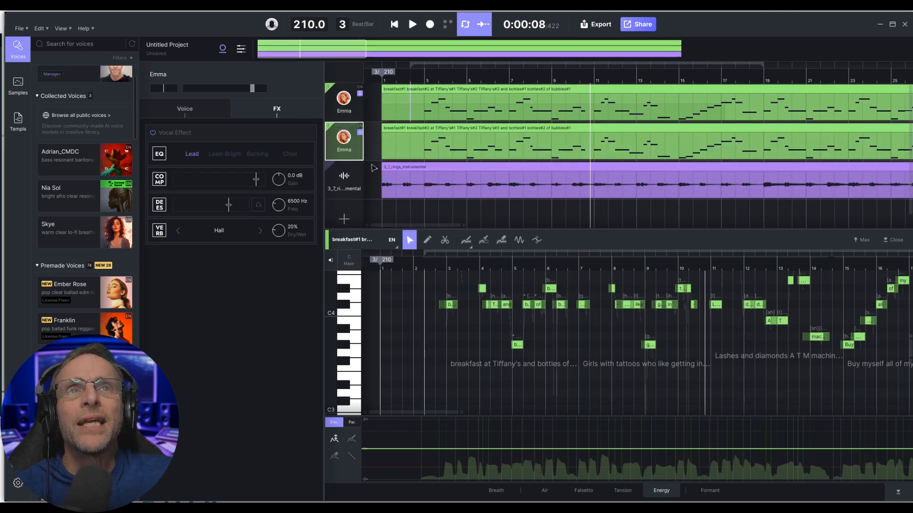
click(434, 332)
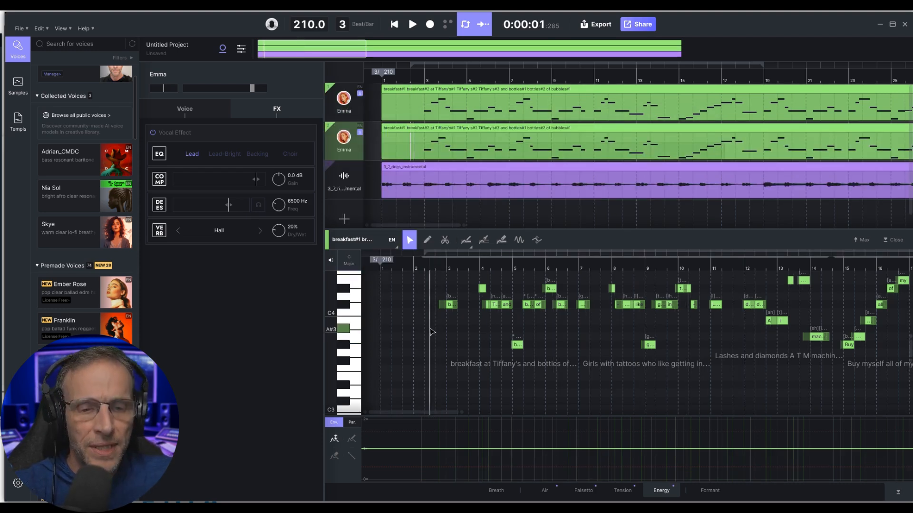
key(ctrl+a)
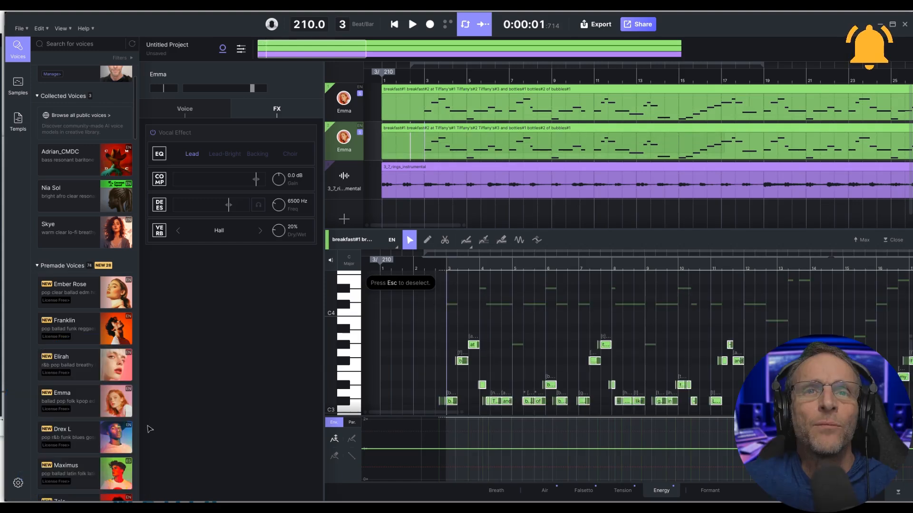
Assign the Drex L voice to the duplicated lower track and play both vocals together.
drag(103, 441, 278, 191)
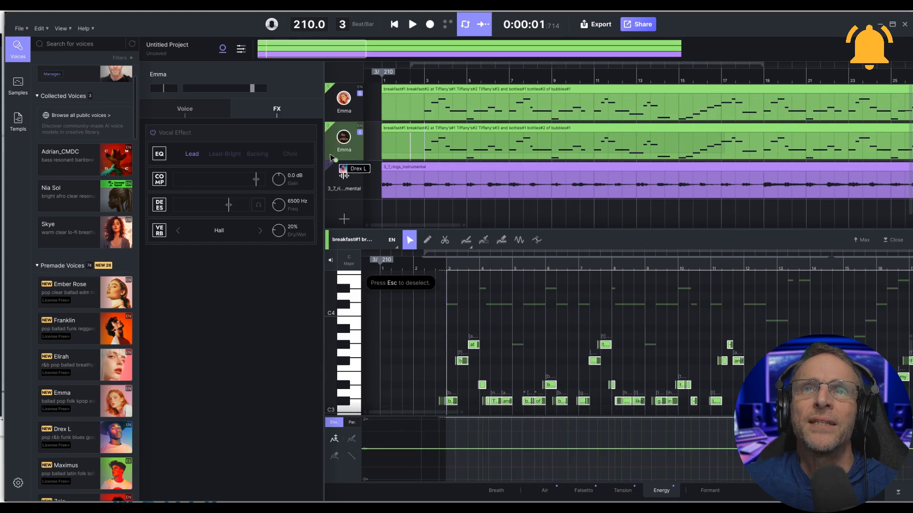
drag(331, 158, 337, 148)
click(412, 24)
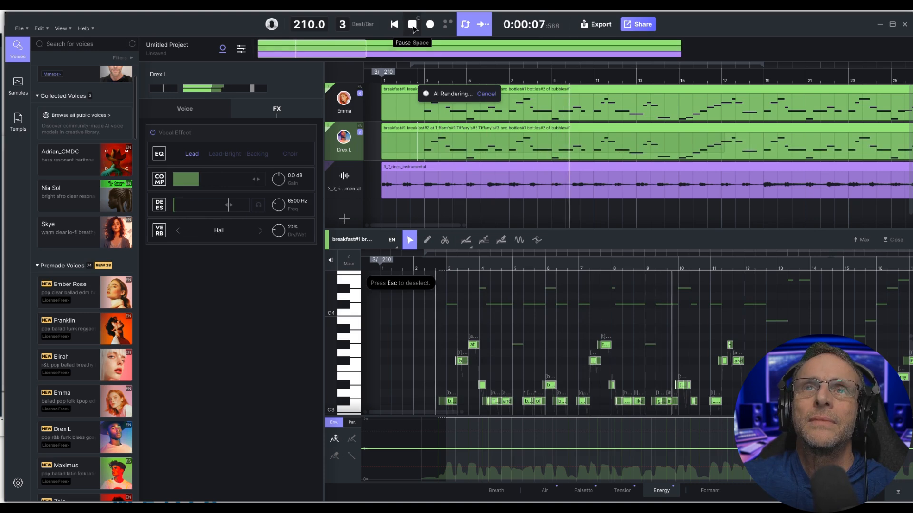
click(413, 26)
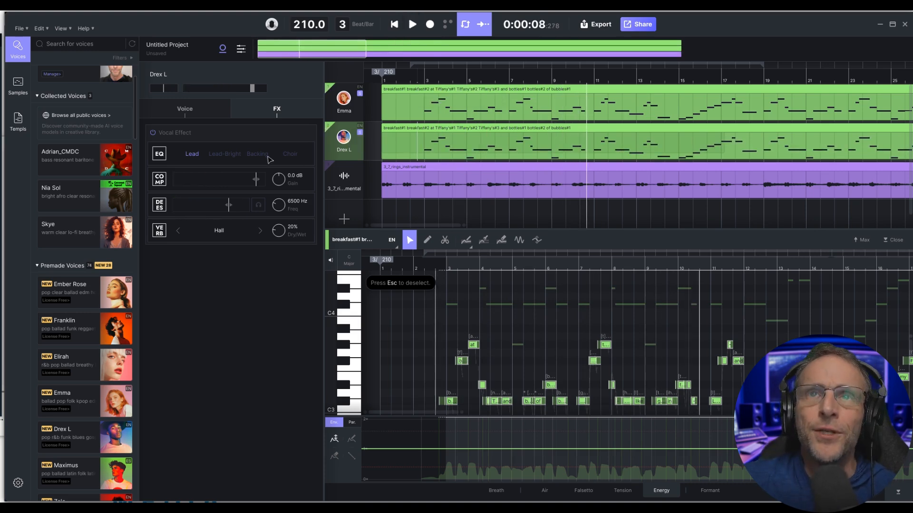
Turn on ChoirMode for the Drex L track and add the voices Franklin, Trey L, Dom M and Aaron.
click(189, 116)
click(268, 135)
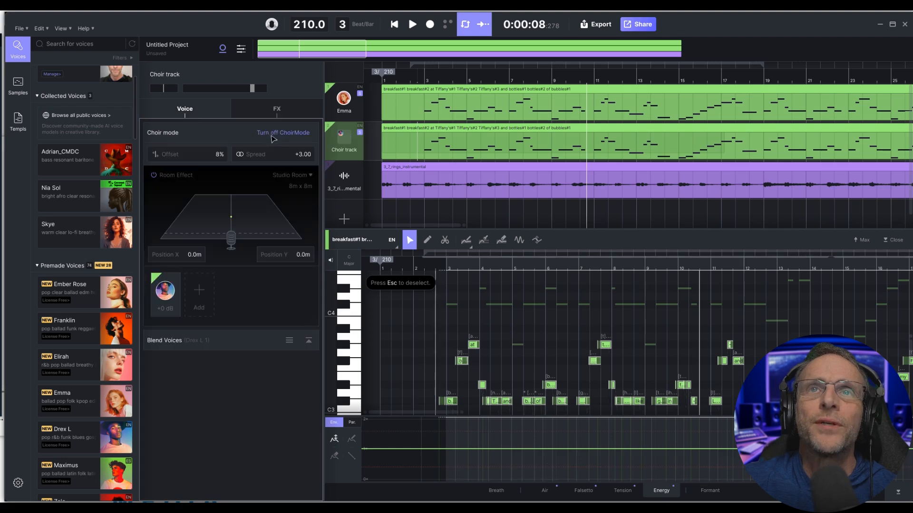
scroll(103, 279, down, 2)
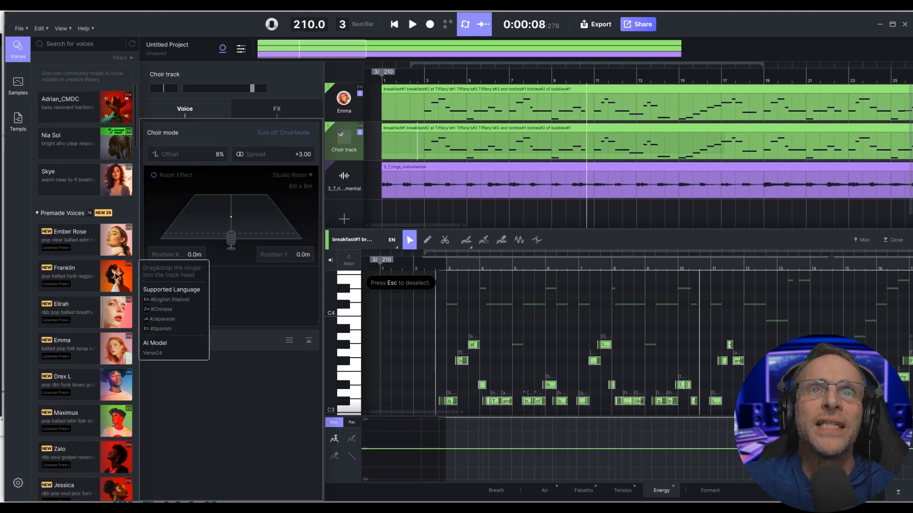
drag(117, 277, 205, 298)
drag(204, 298, 203, 296)
drag(117, 435, 243, 302)
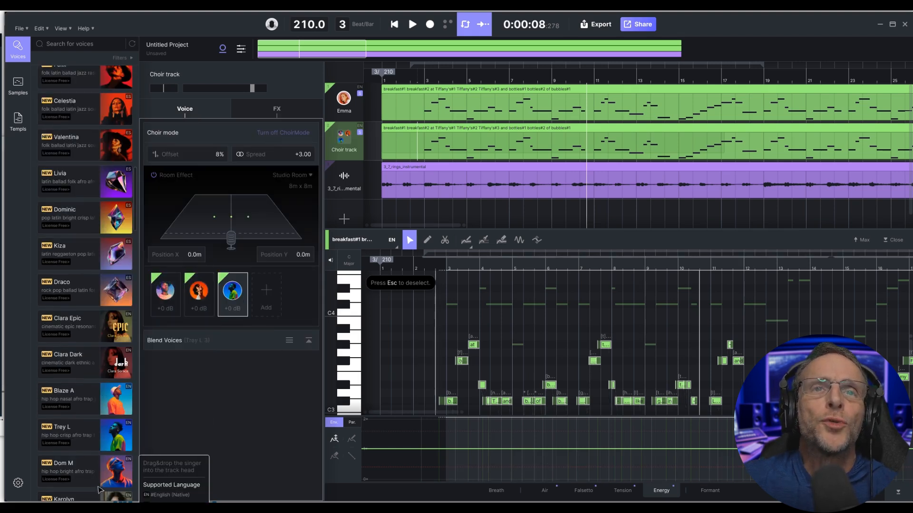
scroll(123, 454, down, 2)
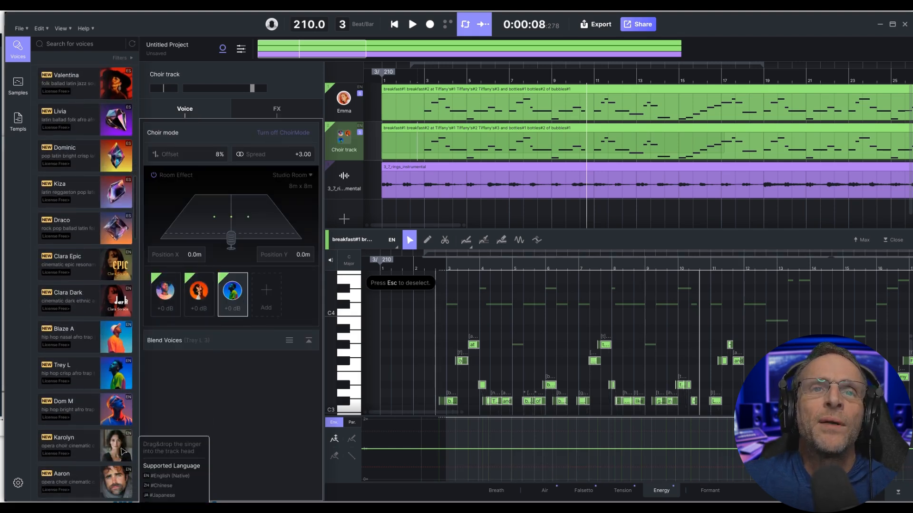
drag(116, 408, 287, 300)
drag(117, 482, 291, 302)
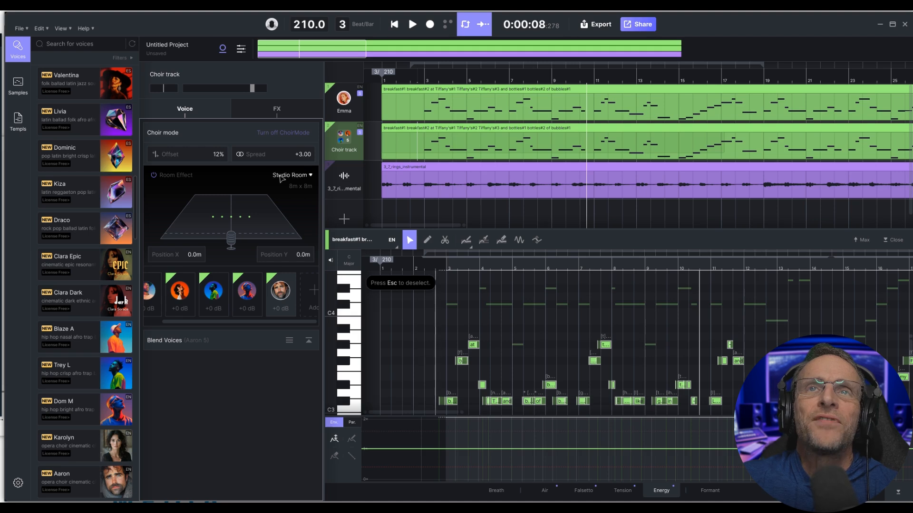
Set the choir's room effect to Church with spread +10.00 and position X -0.8 m, Y 10.5 m, and play it with the lead.
click(287, 219)
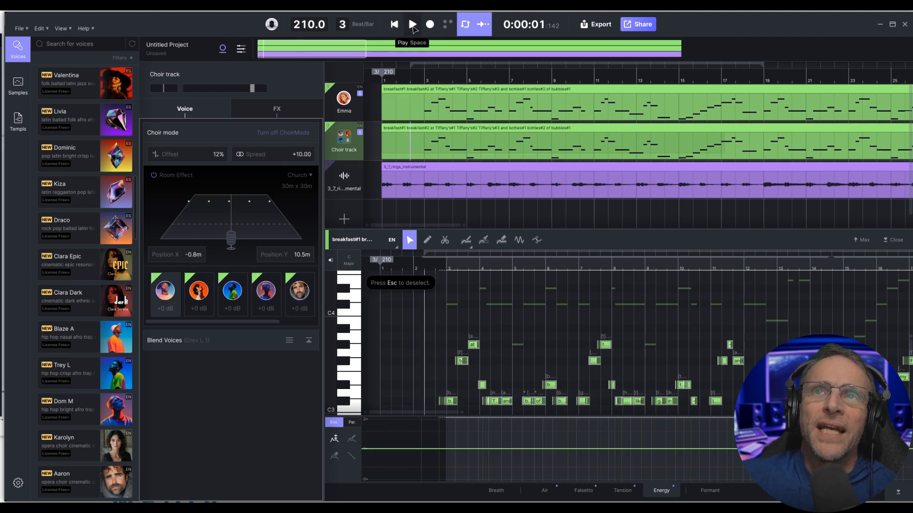
click(413, 25)
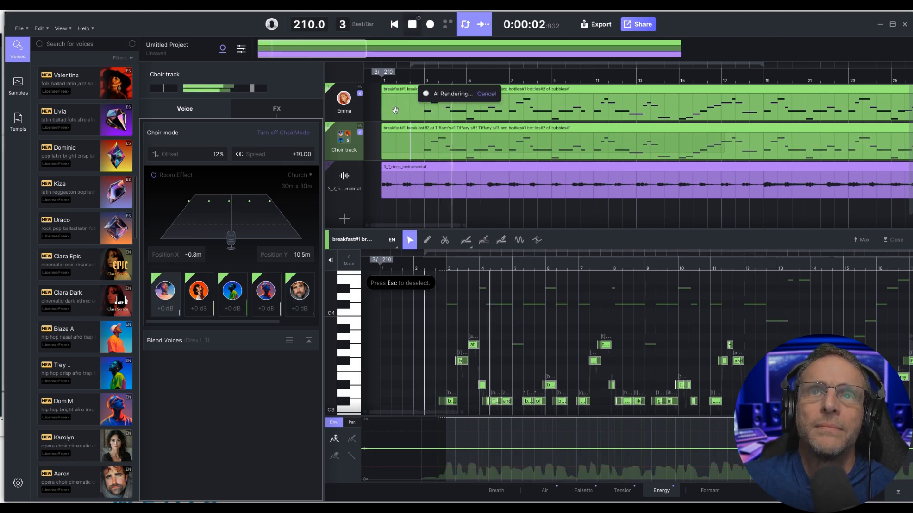
mouse_move(252, 92)
drag(252, 92, 252, 92)
click(412, 25)
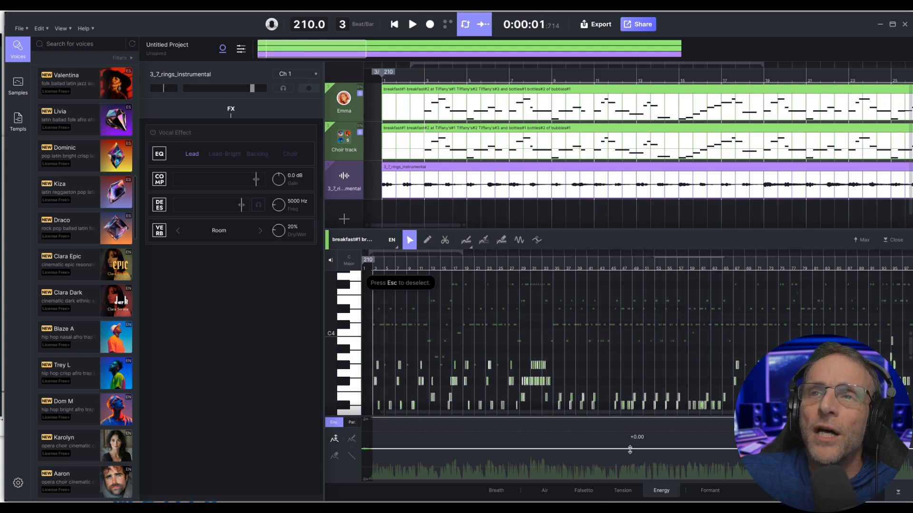
Raise the energy curve across the choir notes slightly and reduce the choir track's volume a little while playing.
drag(629, 449, 627, 442)
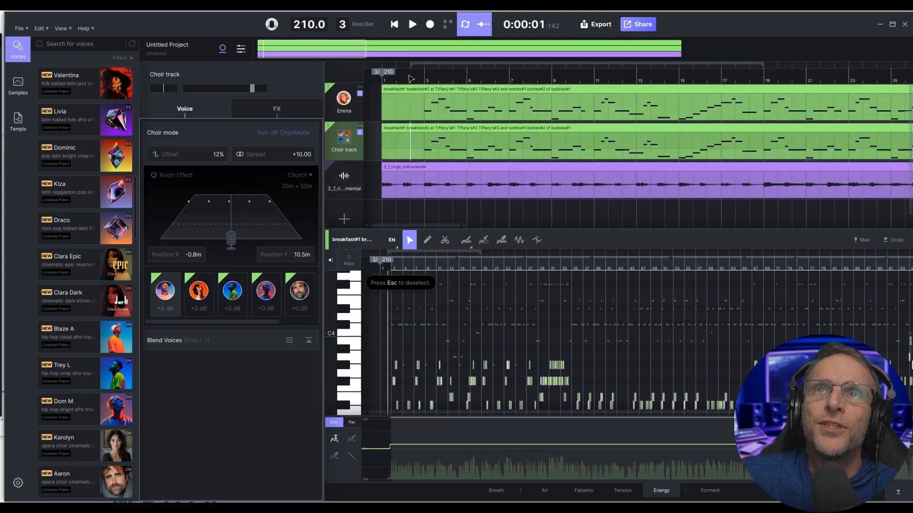
click(409, 28)
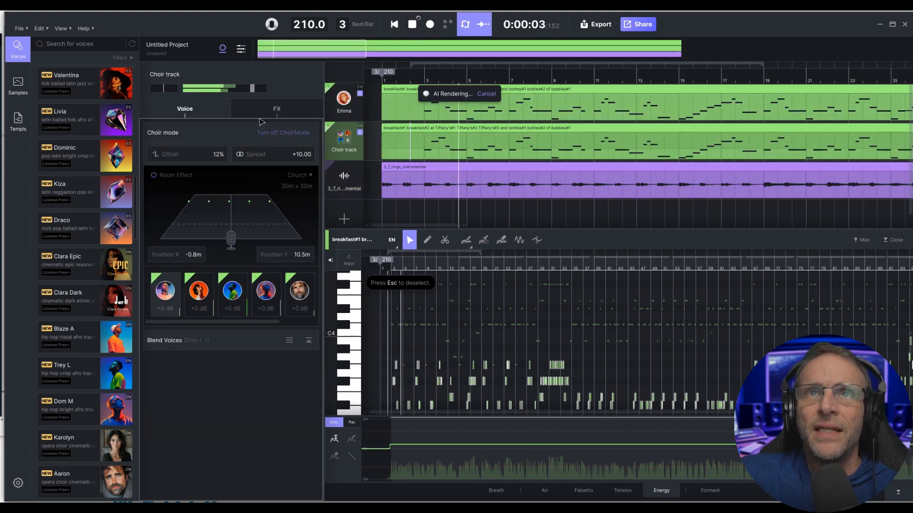
drag(253, 90, 249, 90)
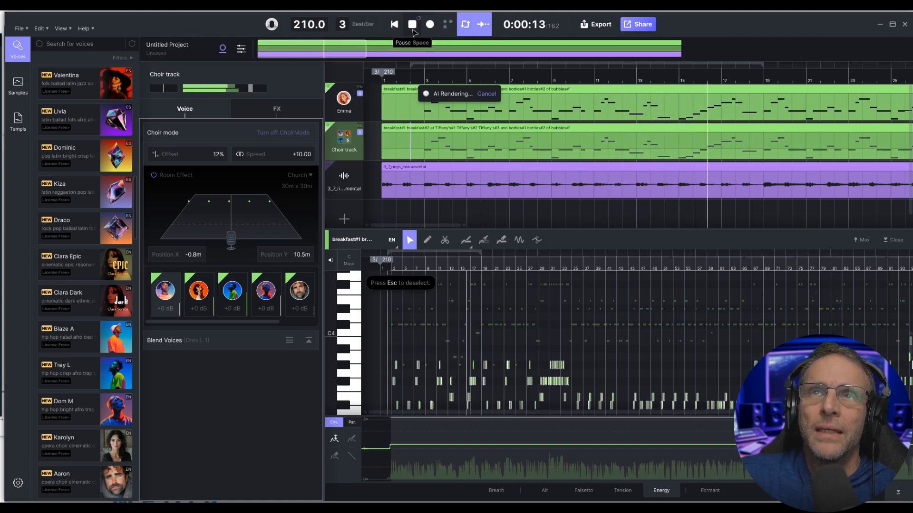
Create vocal doubles of the Emma lead clip at 90% similarity, applied to UserPitch and VoiceMix, and play the result.
click(413, 30)
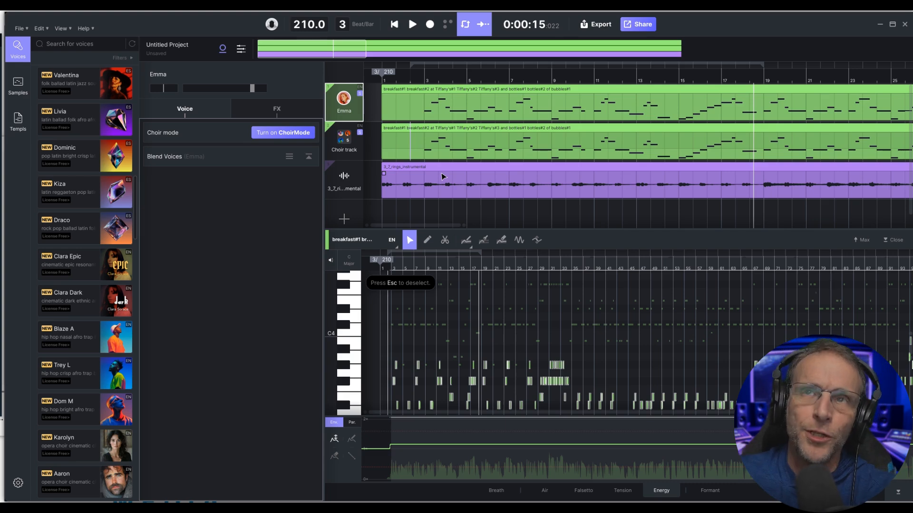
right_click(404, 114)
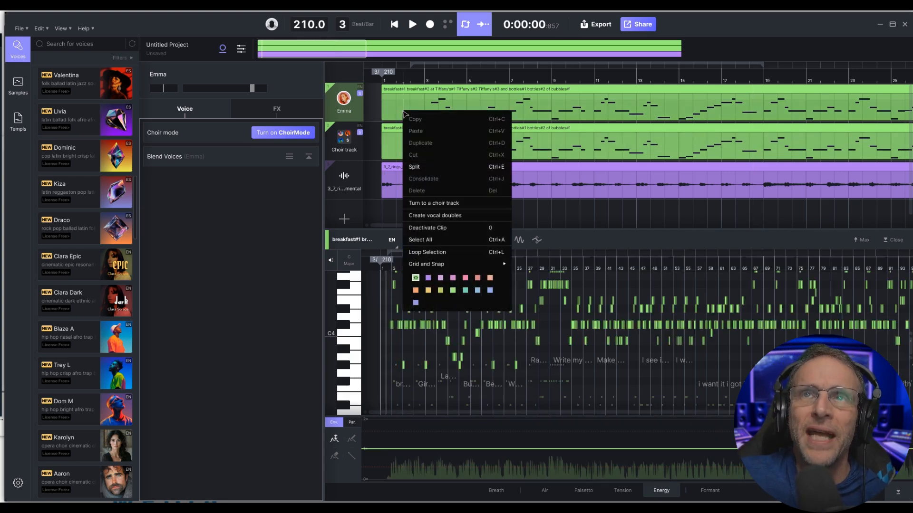
click(424, 216)
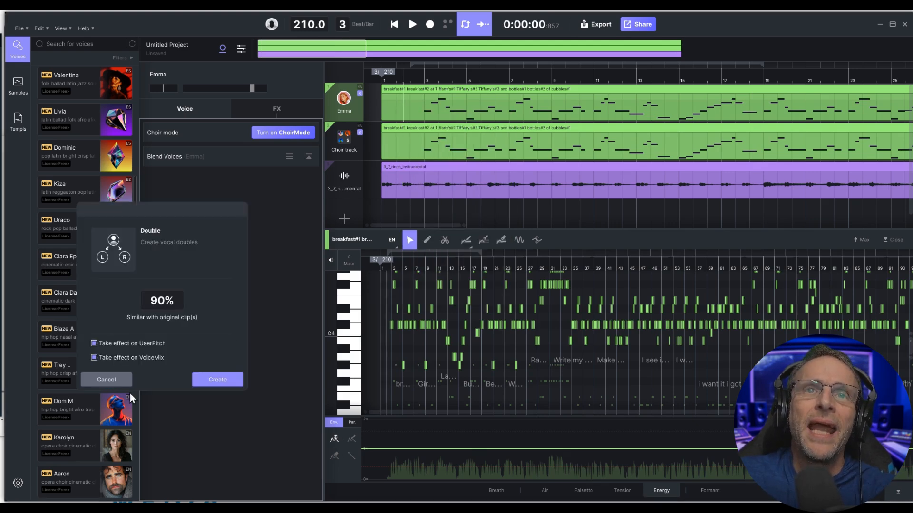
click(217, 380)
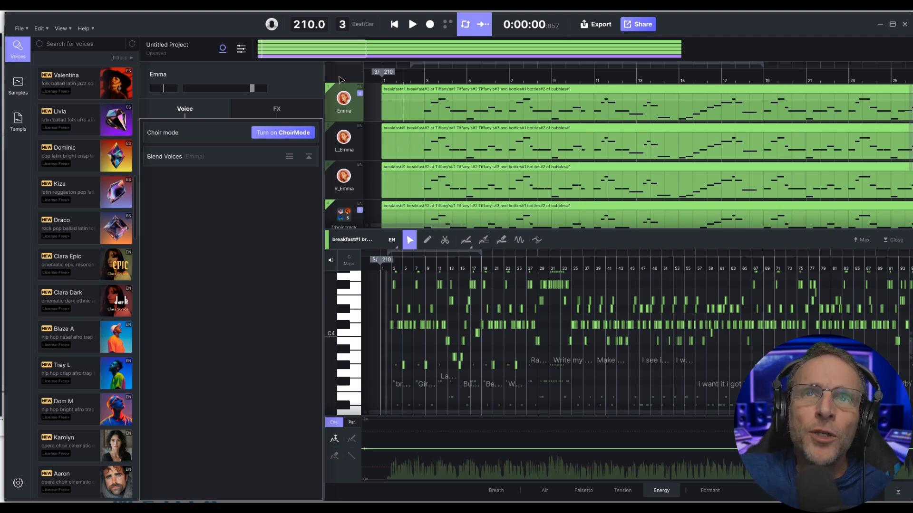
click(413, 25)
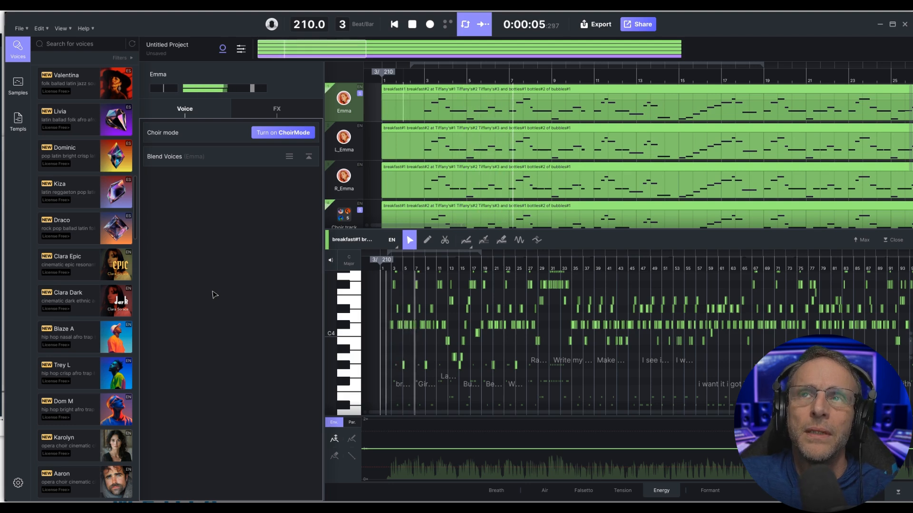
click(413, 25)
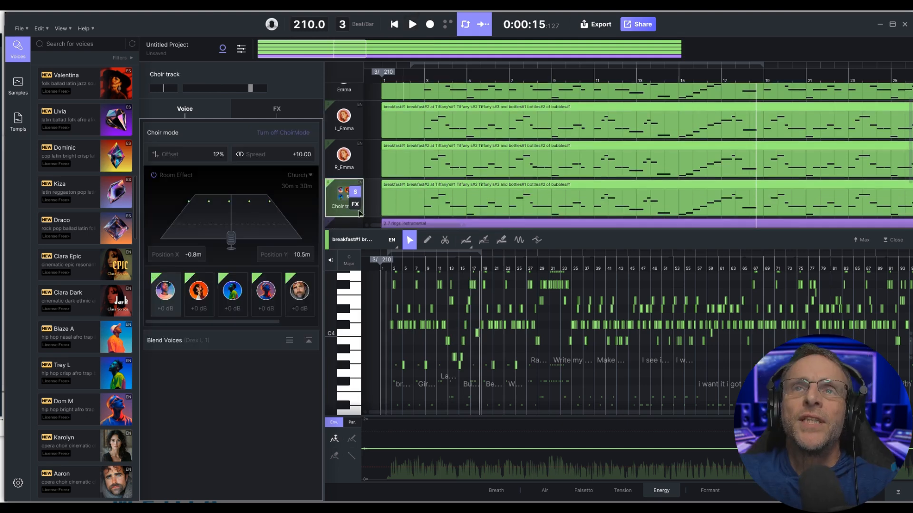
Duplicate the choir track and transpose all notes of the copy up one octave.
right_click(354, 214)
click(374, 250)
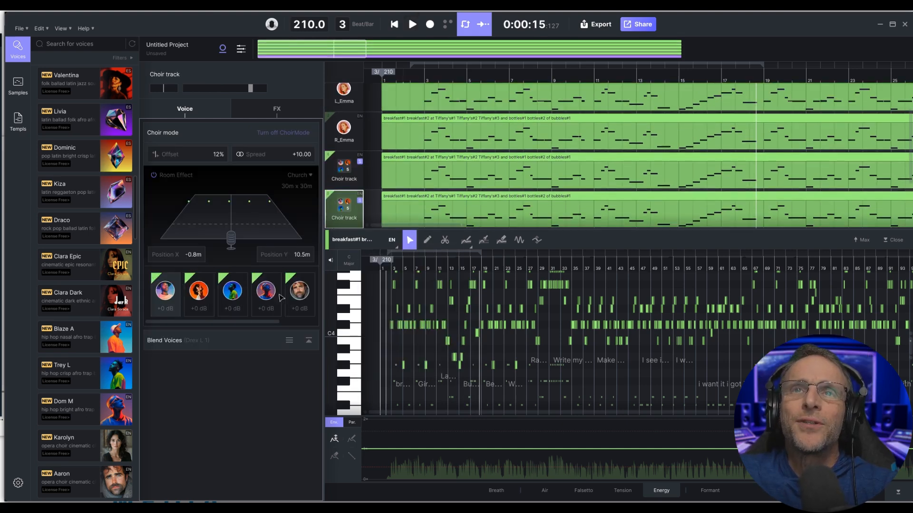
click(434, 343)
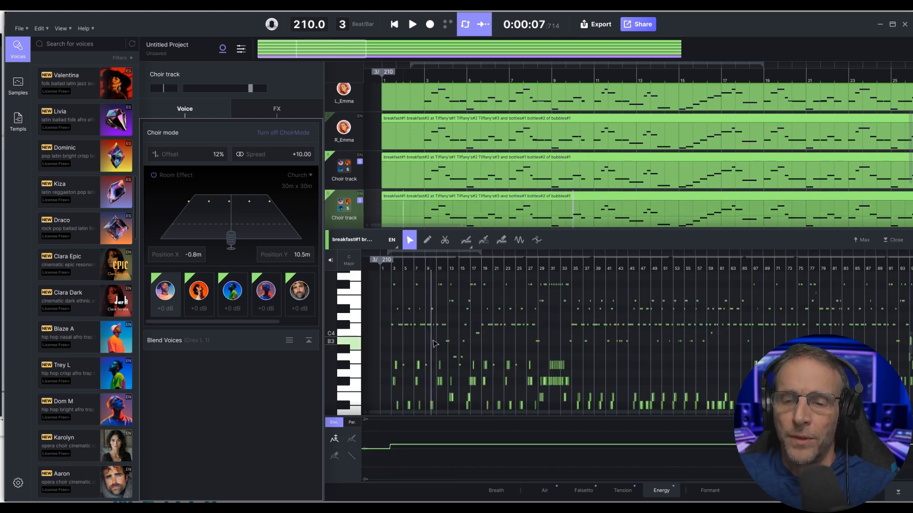
key(ctrl+a)
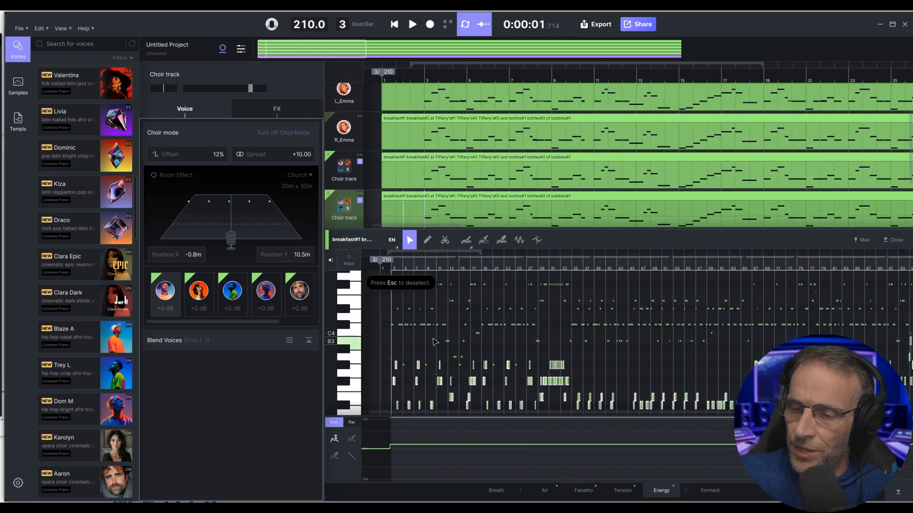
key(shift+Up)
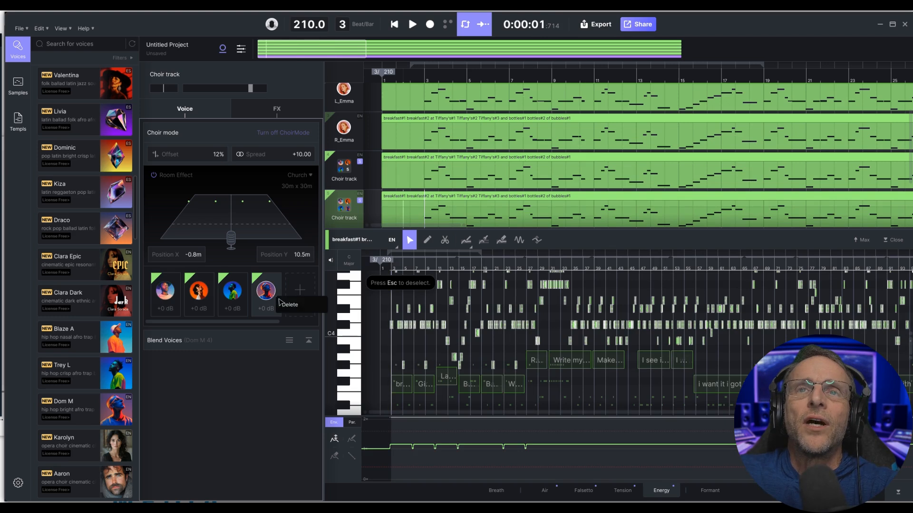
Replace the duplicated choir's singers with the female voices Karolyn, Clara Epic, Celestia and Valentina.
key(Delete)
click(254, 313)
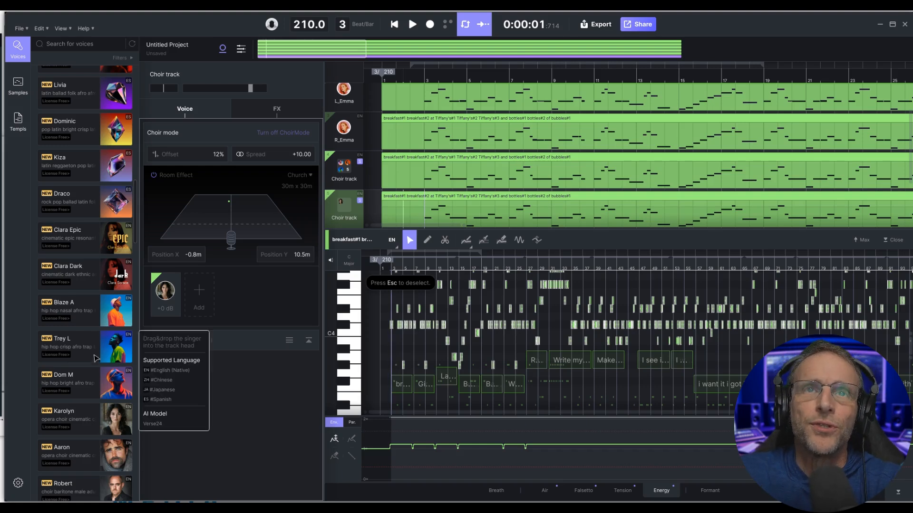
drag(95, 238, 202, 302)
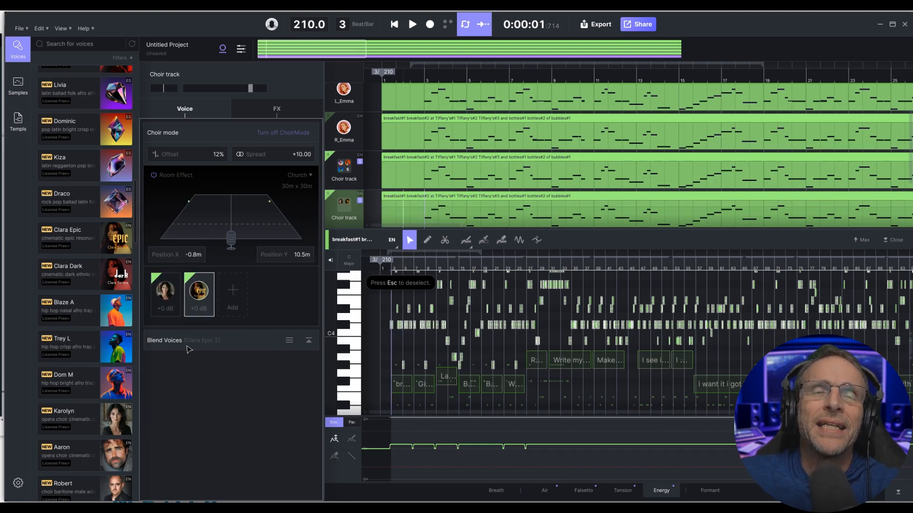
scroll(59, 336, up, 3)
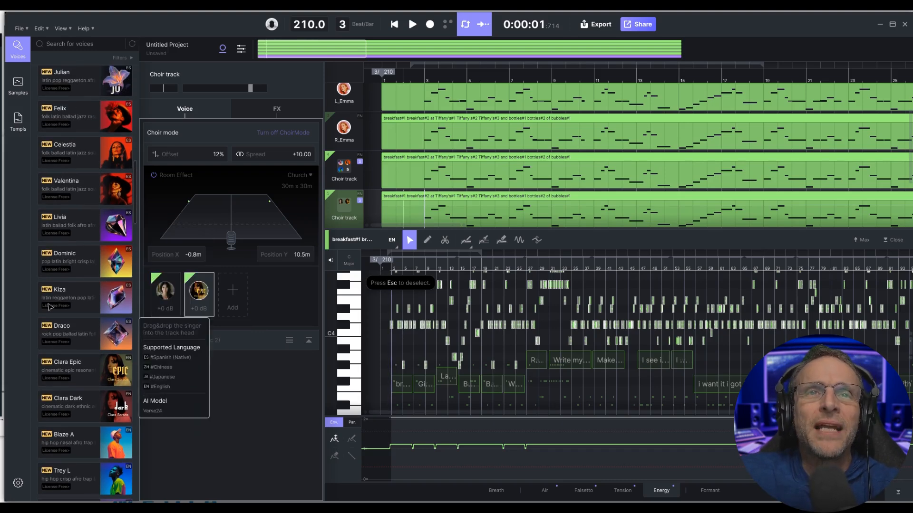
scroll(50, 306, up, 3)
drag(52, 268, 238, 294)
drag(79, 304, 213, 298)
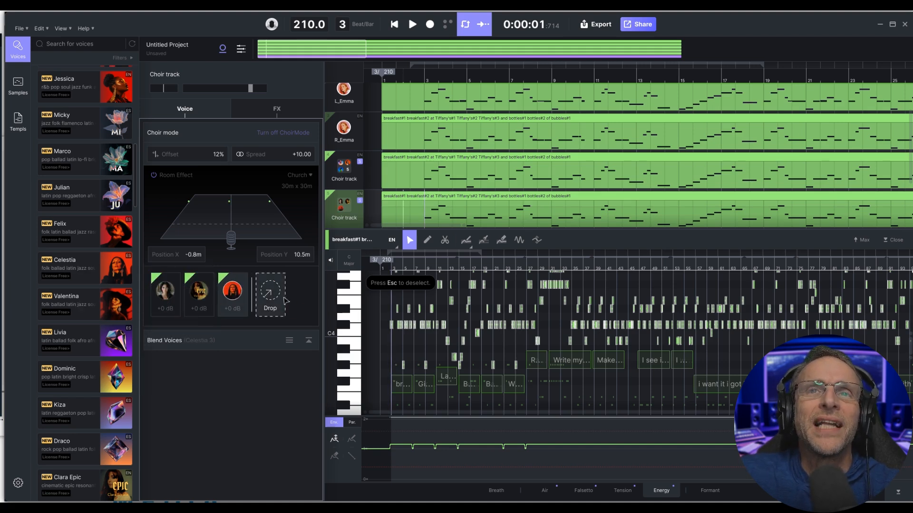
drag(285, 301, 263, 315)
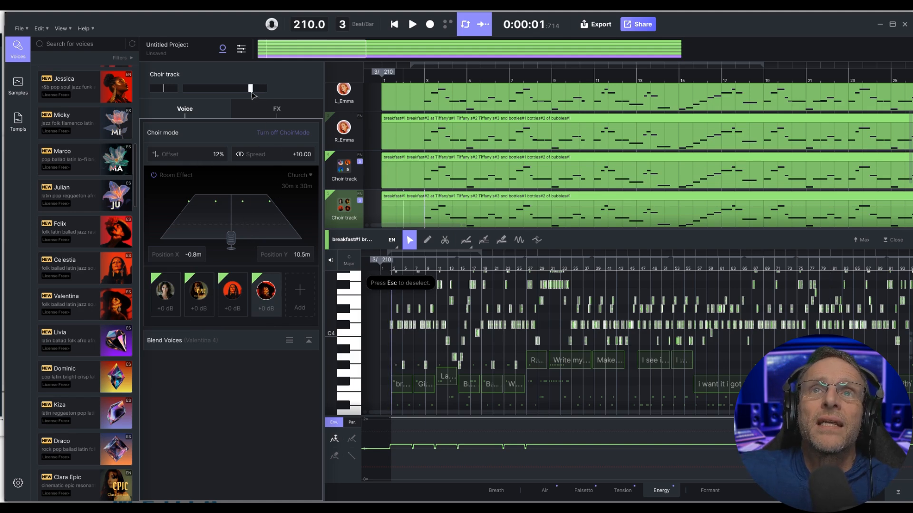
Play the low and high choirs together with the doubled lead, first from the opening and again from around bar 30.
click(413, 25)
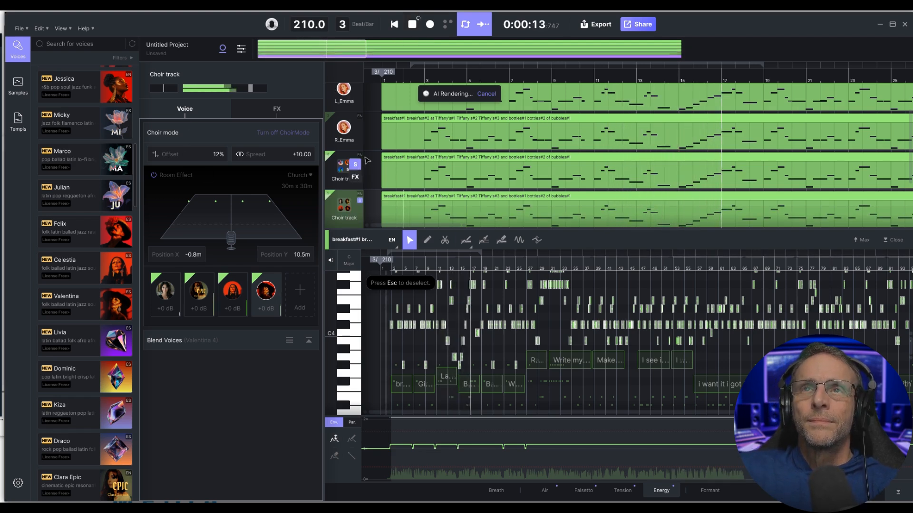
click(413, 25)
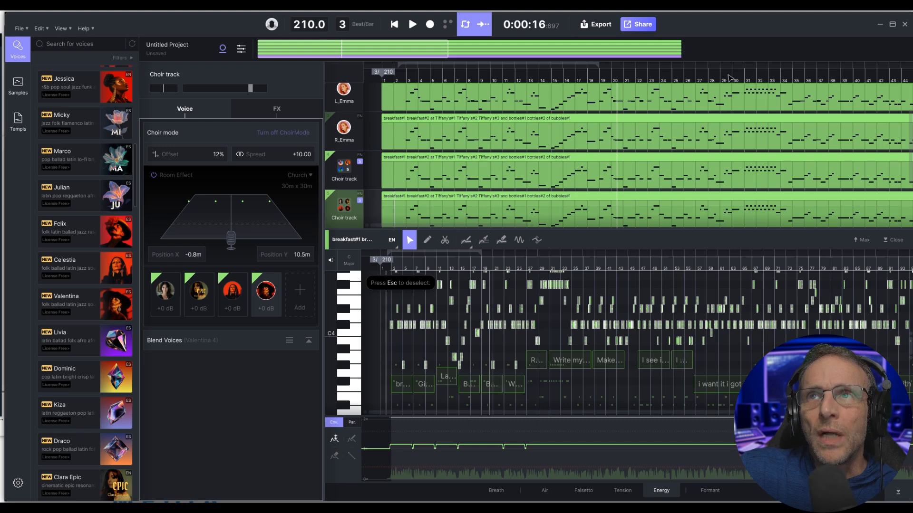
click(730, 78)
click(417, 26)
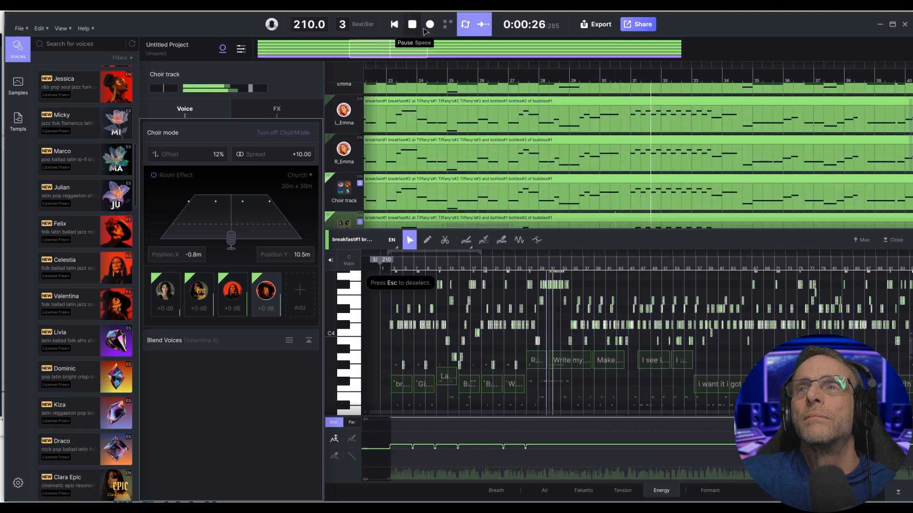
drag(429, 71, 430, 89)
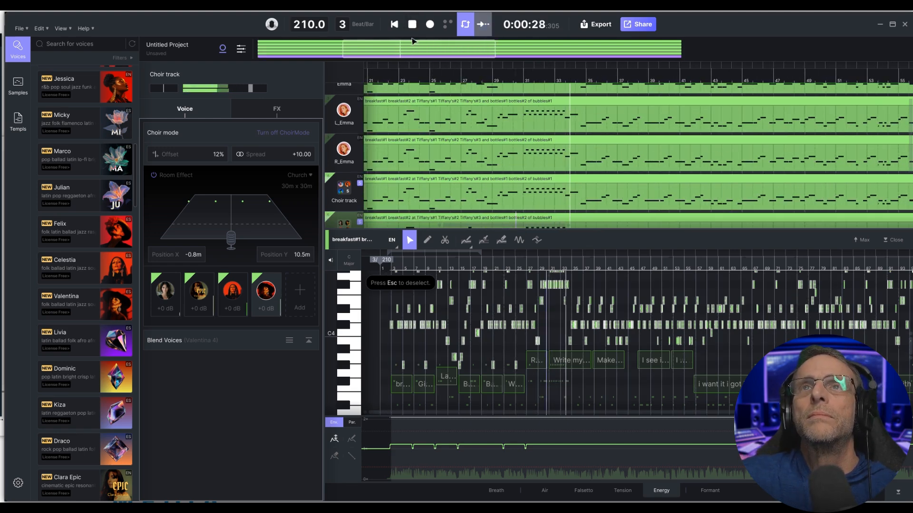
click(413, 25)
Play the full arrangement with the instrumental from about 0:00:22 and stop it at about 0:00:46.
scroll(538, 196, down, 1)
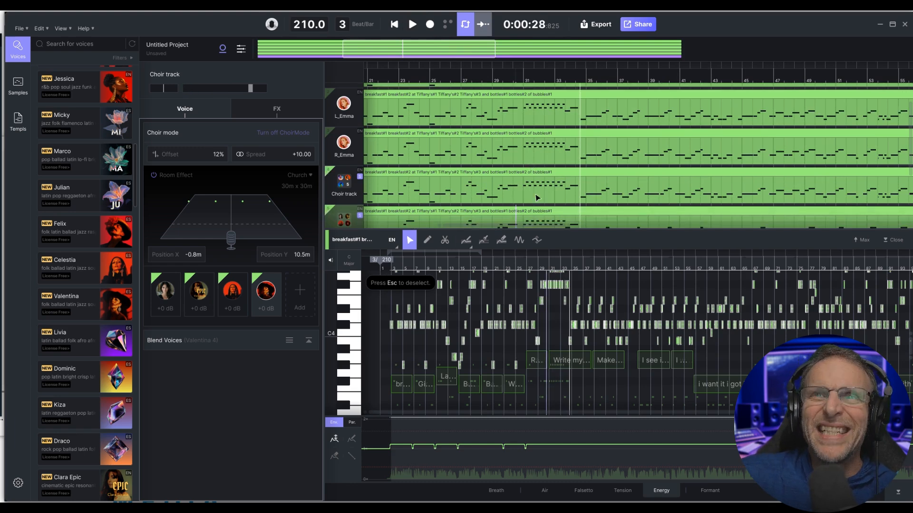
scroll(537, 197, down, 4)
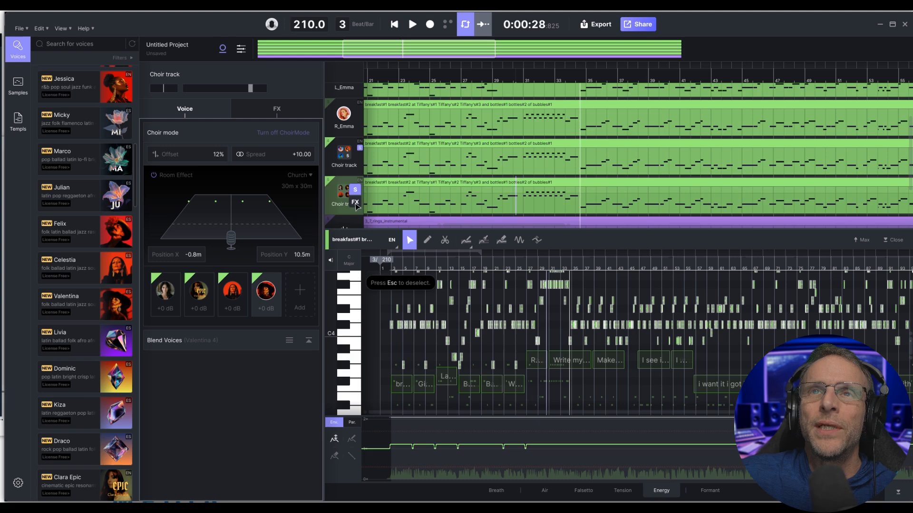
scroll(527, 208, up, 5)
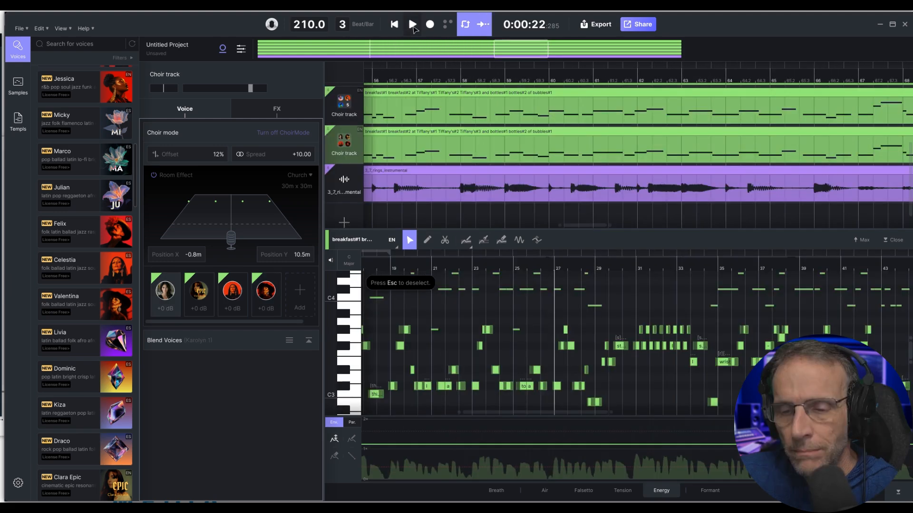
click(414, 27)
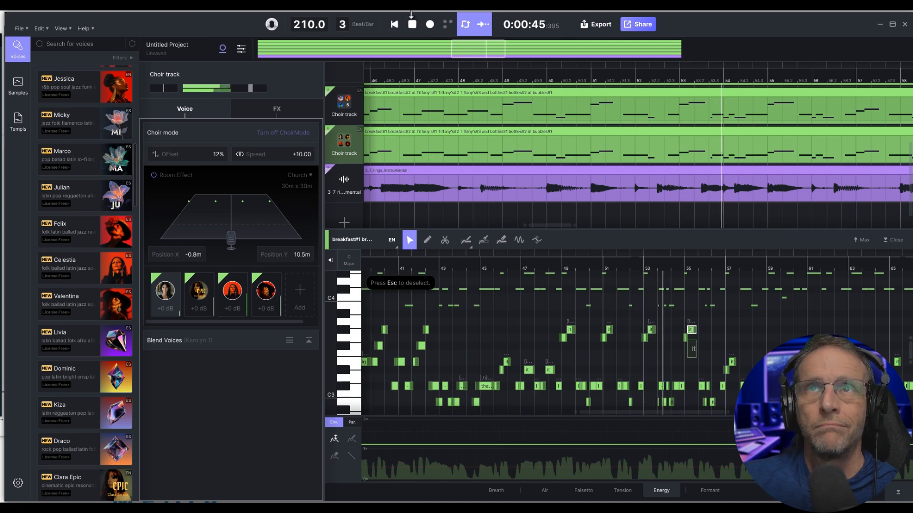
click(412, 25)
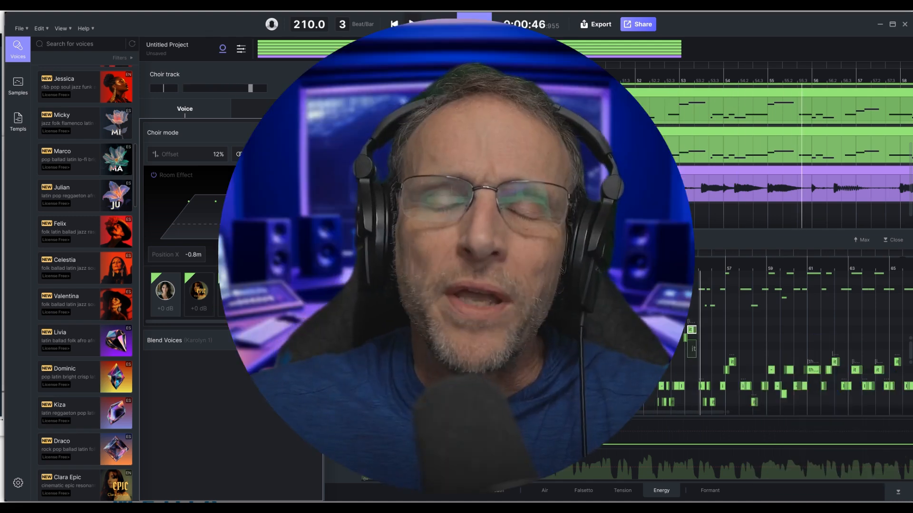